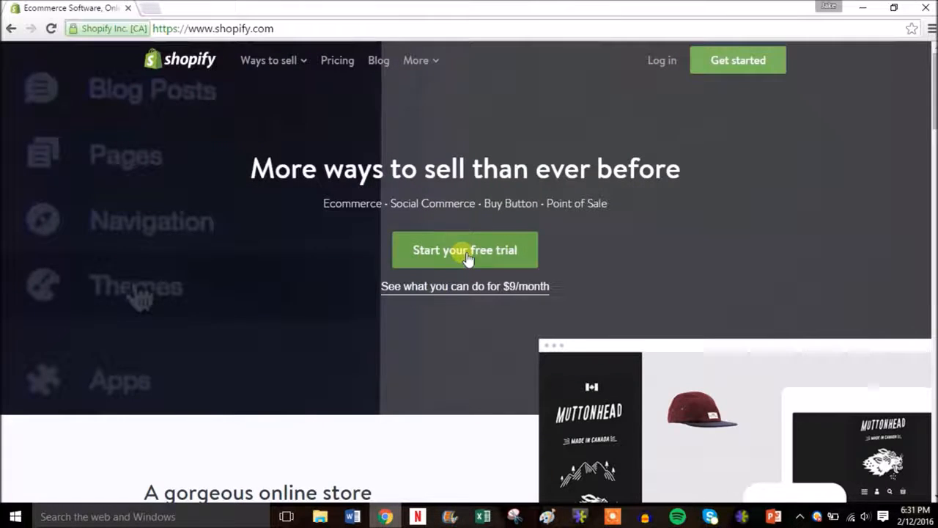
# Start the free trial sign-up and enter the e-mail address and account password
pyautogui.click(468, 256)
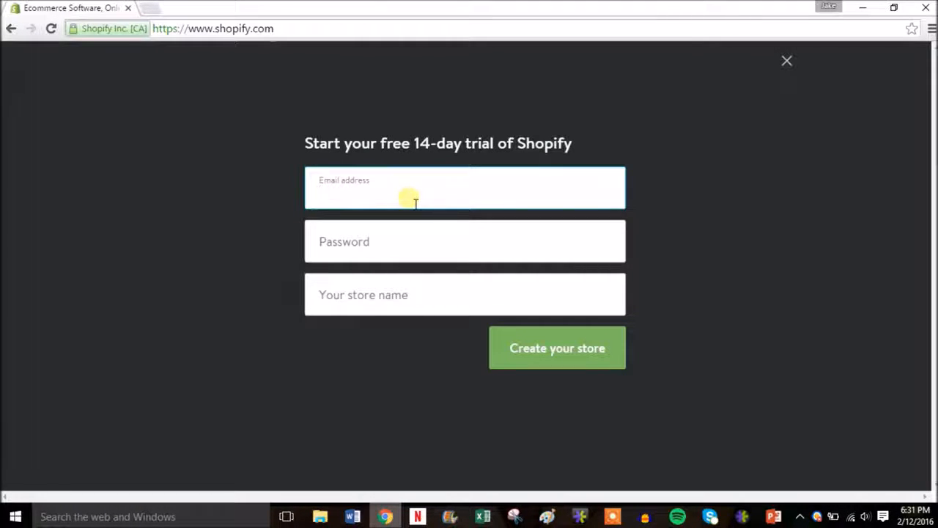
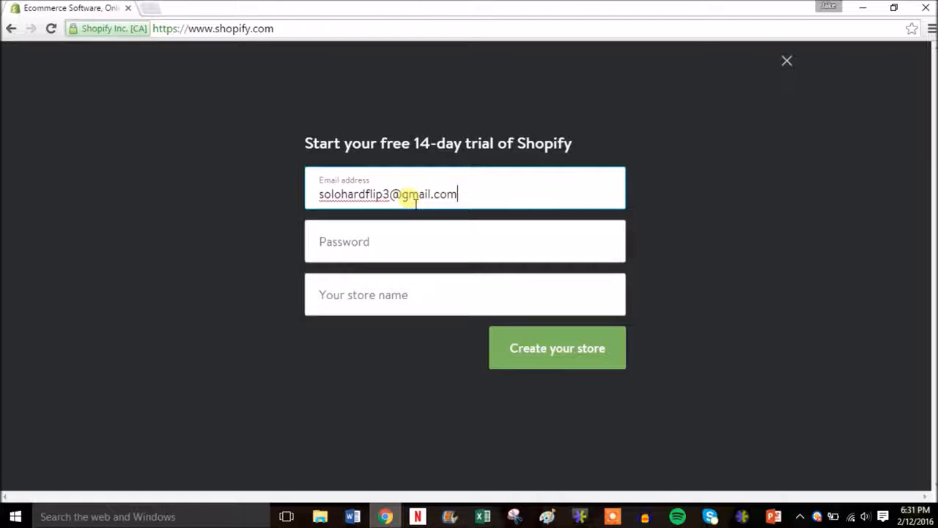
pyautogui.press('Tab')
pyautogui.write('s')
pyautogui.write('•••')
# Enter the store name discount-tennis, removing the .myshopify.com suffix that was added
pyautogui.press('Tab')
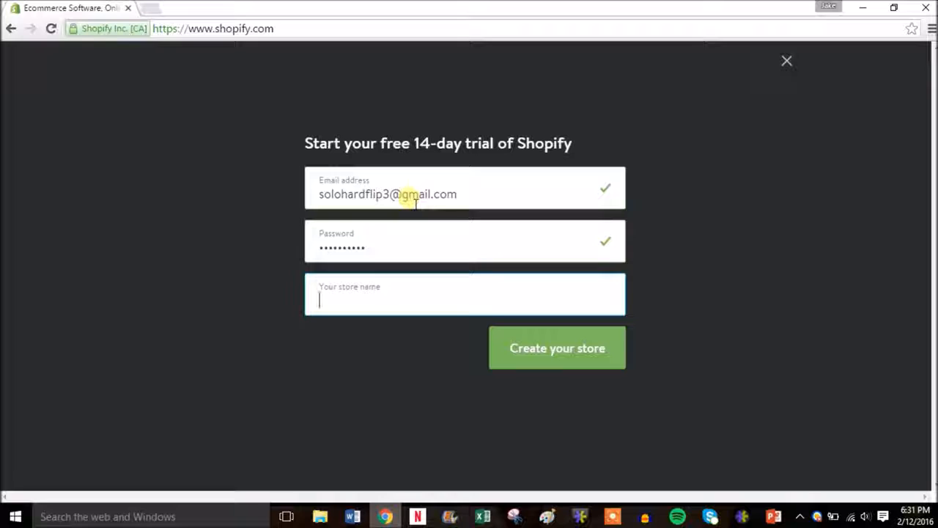
pyautogui.write('ou')
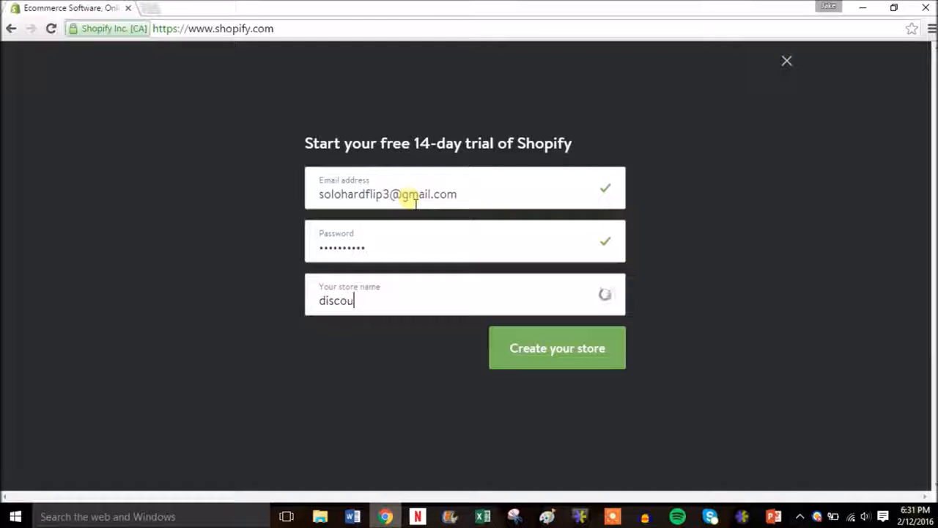
pyautogui.write('nt-tennis')
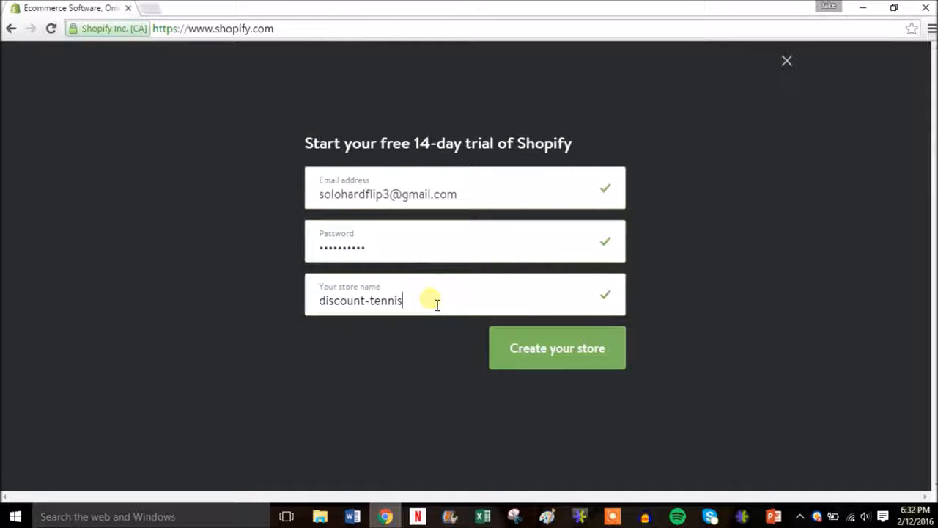
pyautogui.write('.m')
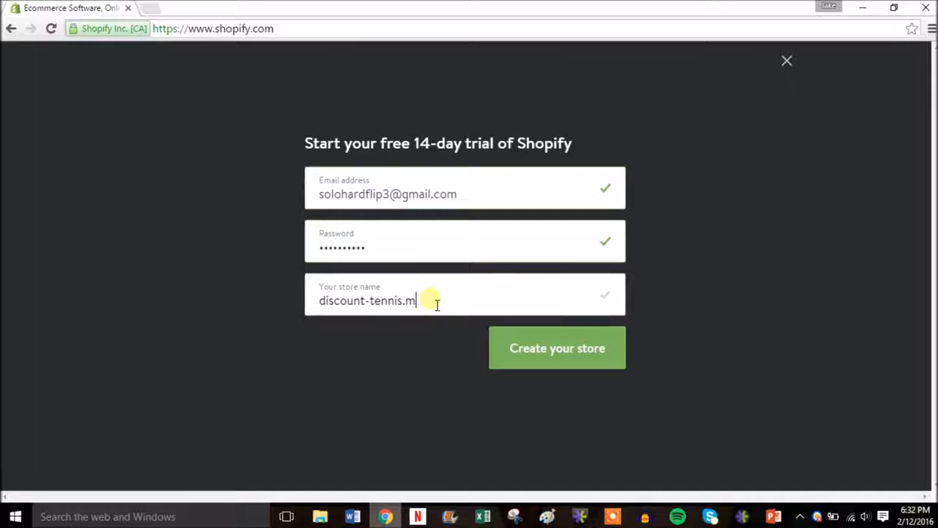
pyautogui.write('yshopify.co')
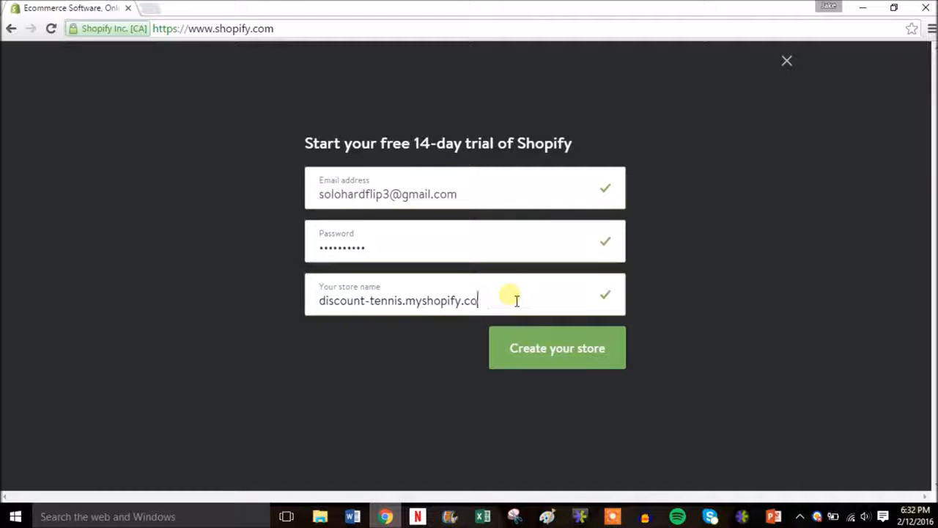
pyautogui.press('BackSpace')
pyautogui.press('BackSpace')
pyautogui.press('BackSpace')
pyautogui.press('BackSpace')
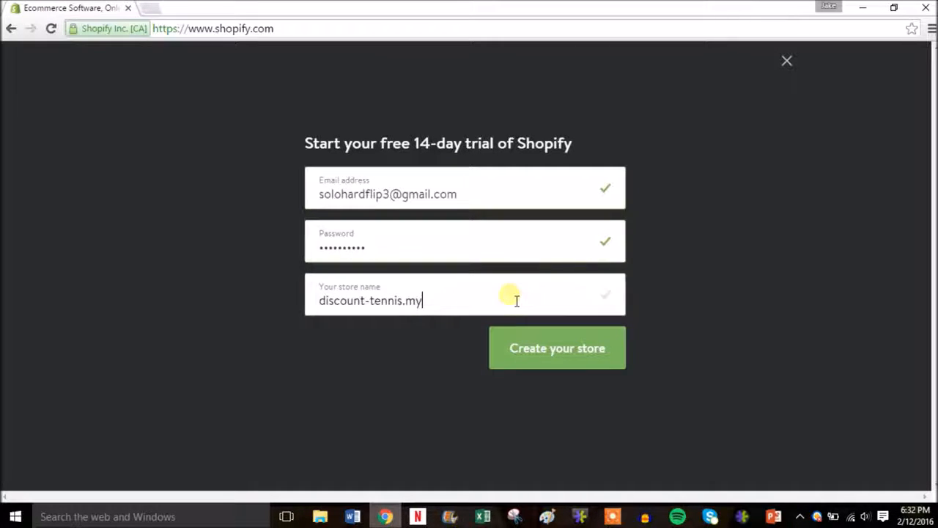
pyautogui.press('BackSpace')
pyautogui.press('BackSpace')
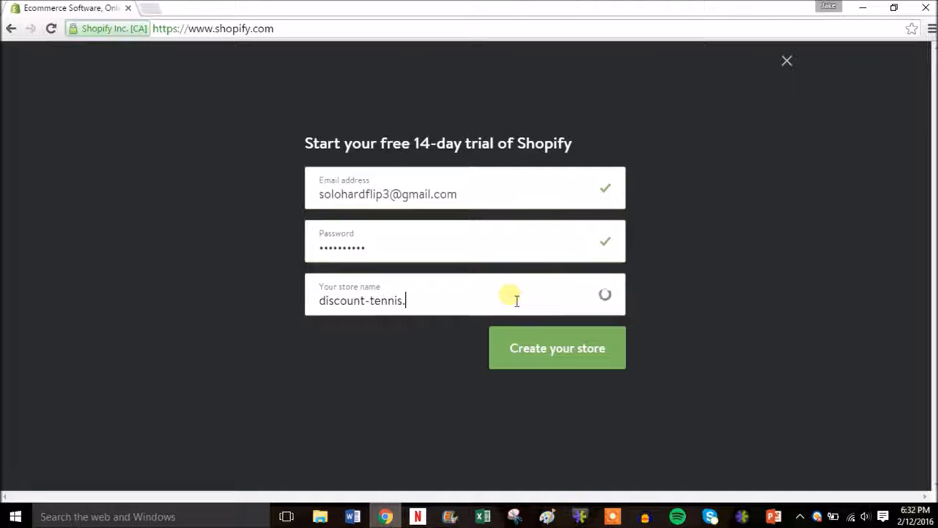
pyautogui.write('com')
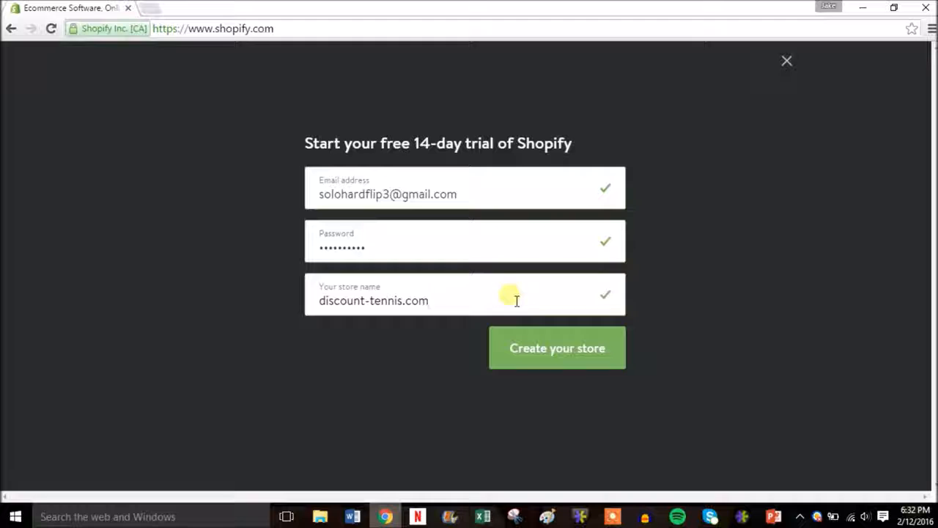
pyautogui.press('BackSpace')
pyautogui.press('BackSpace')
pyautogui.press('BackSpace')
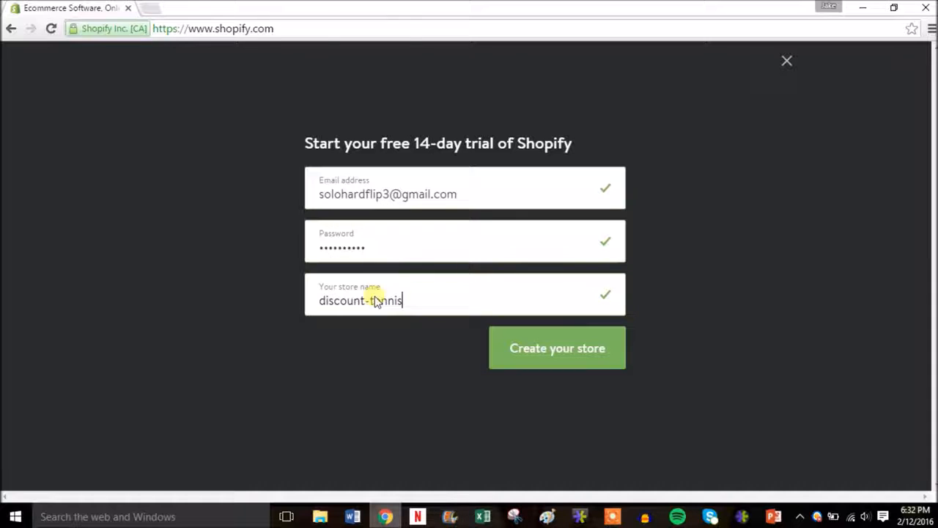
# Create the store, answering 'I'm just playing around' and $0 revenue, and enter the admin
pyautogui.click(571, 351)
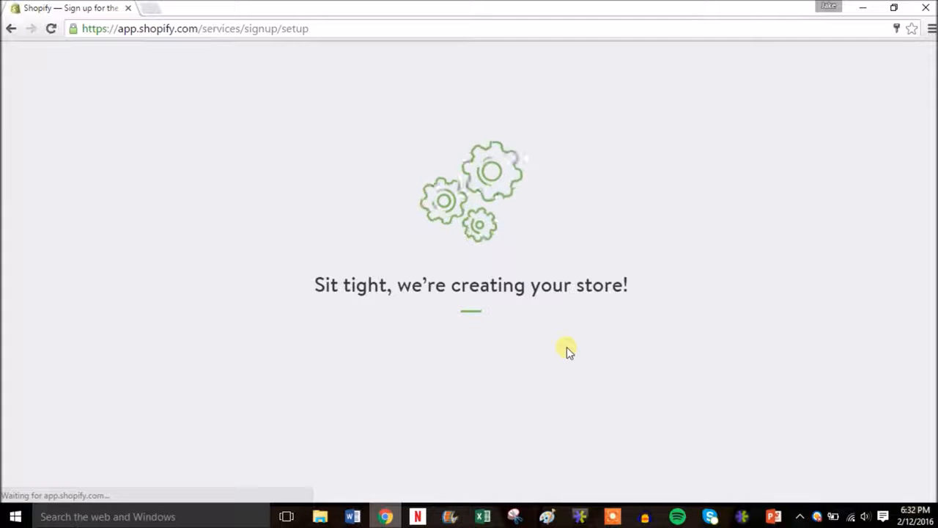
pyautogui.click(868, 179)
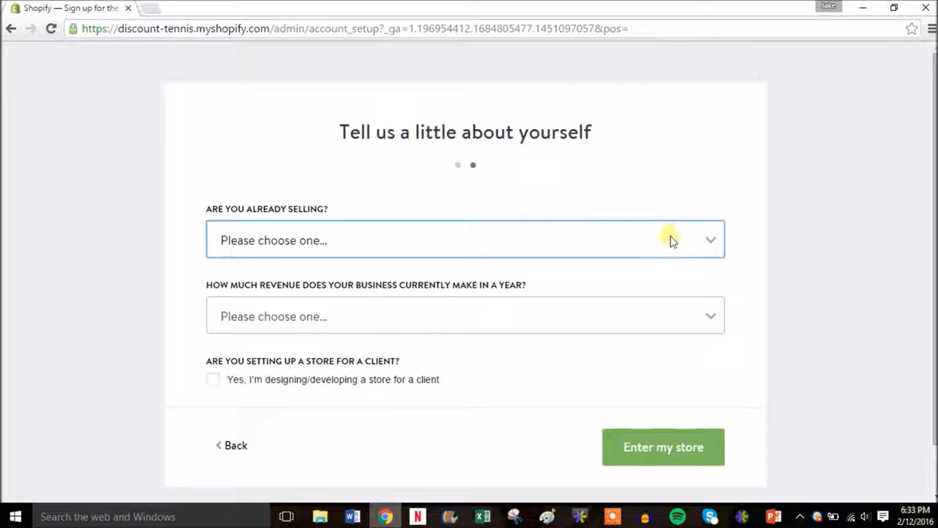
pyautogui.click(674, 242)
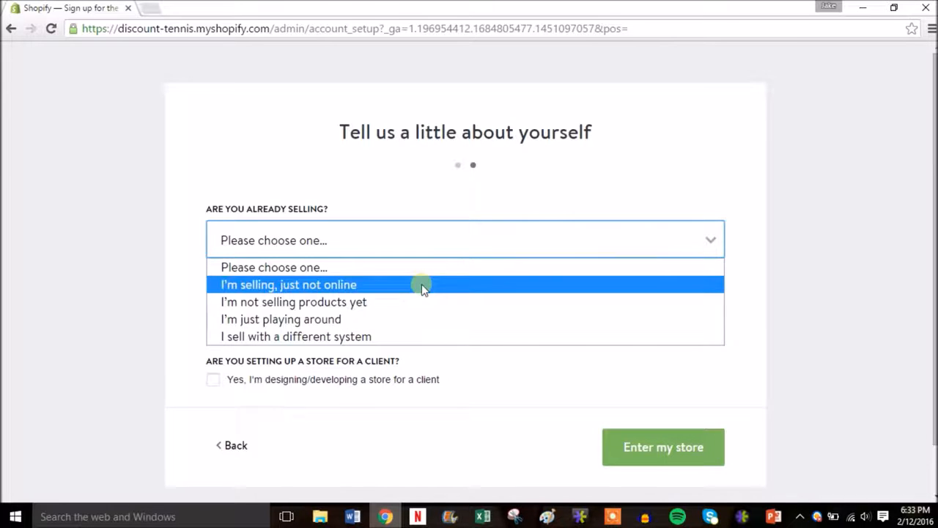
pyautogui.click(433, 319)
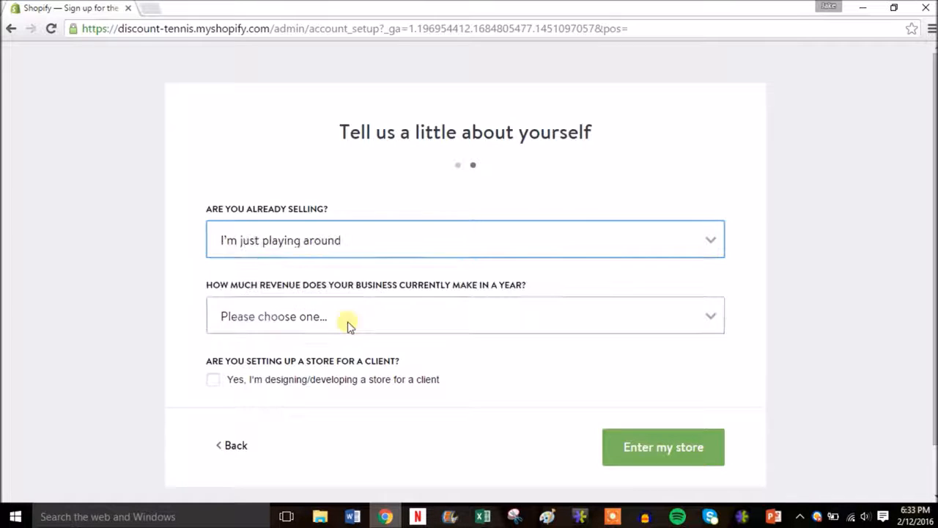
pyautogui.click(580, 313)
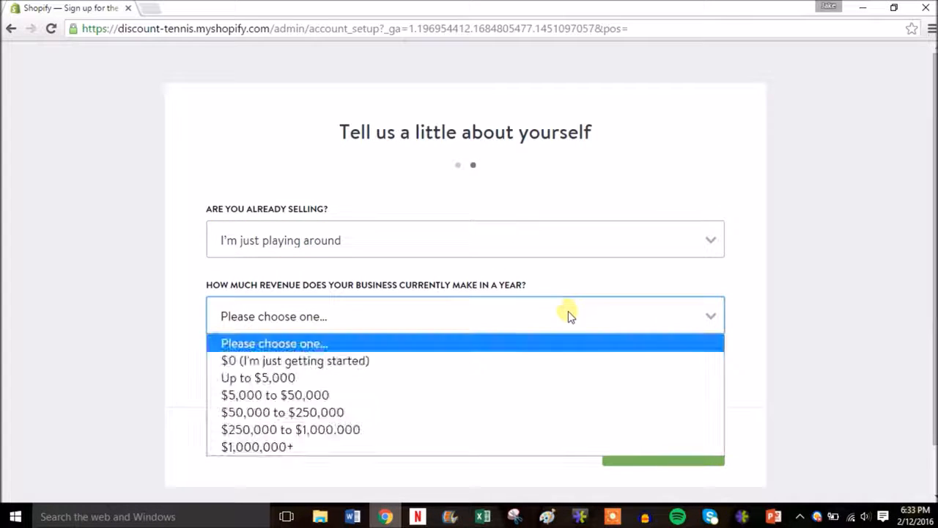
pyautogui.click(360, 360)
pyautogui.click(680, 452)
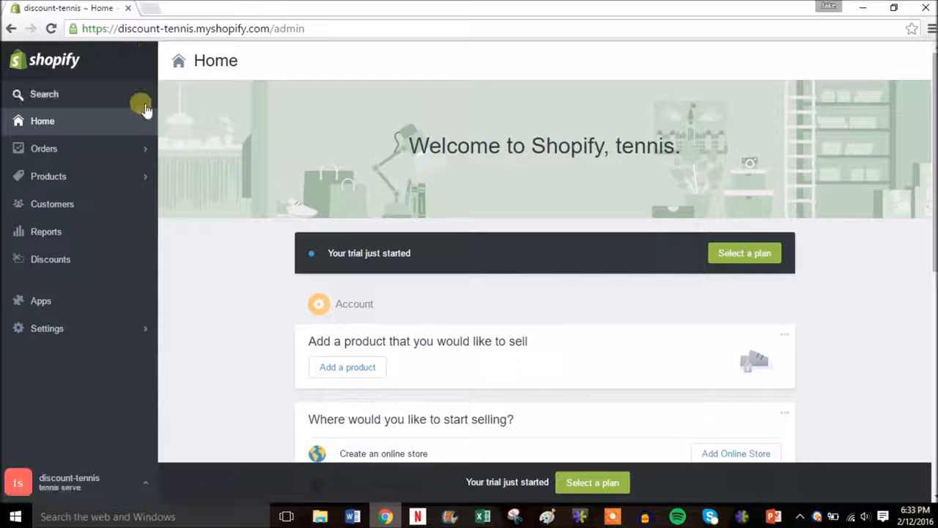
# Add the Online Store sales channel to the shop
pyautogui.scroll(-2, 360, 180)
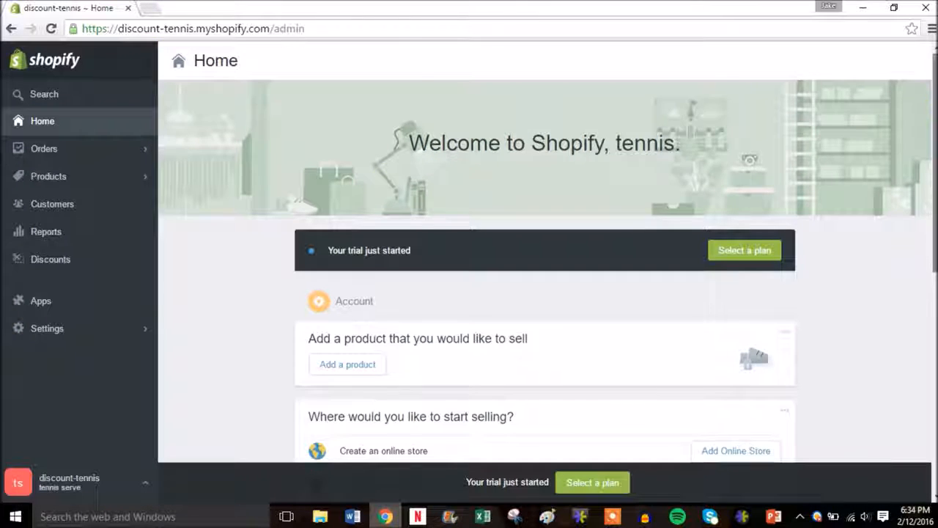
pyautogui.scroll(-1, 735, 270)
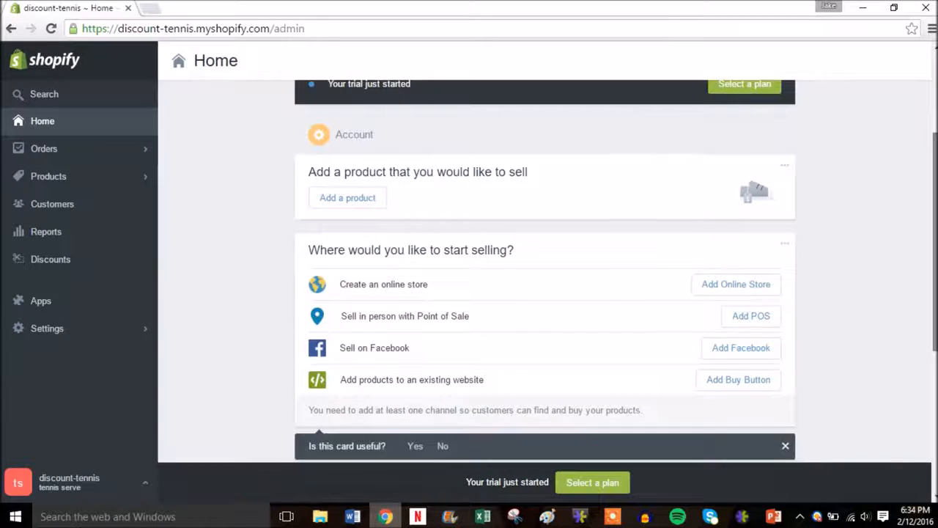
pyautogui.click(733, 286)
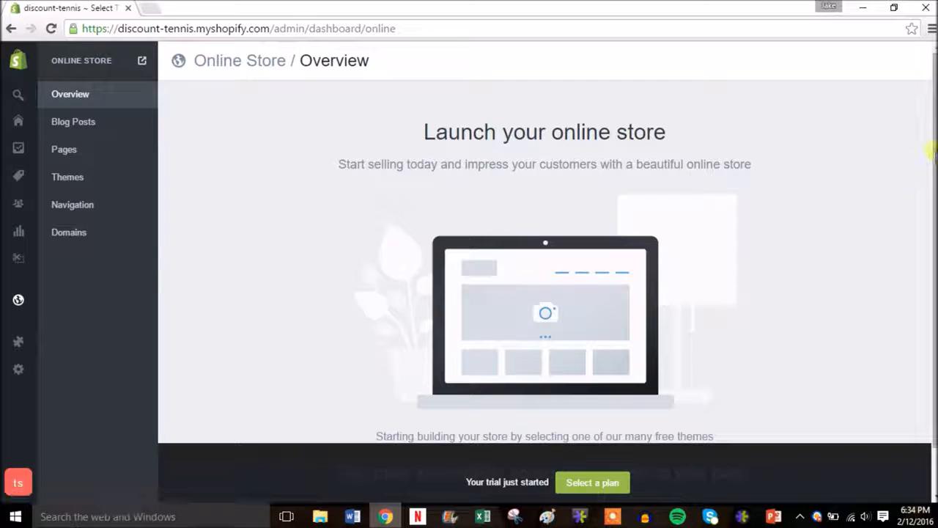
# Browse the free themes page and open the Theme Store in a new tab
pyautogui.moveTo(932, 147); pyautogui.dragTo(932, 196)
pyautogui.click(541, 426)
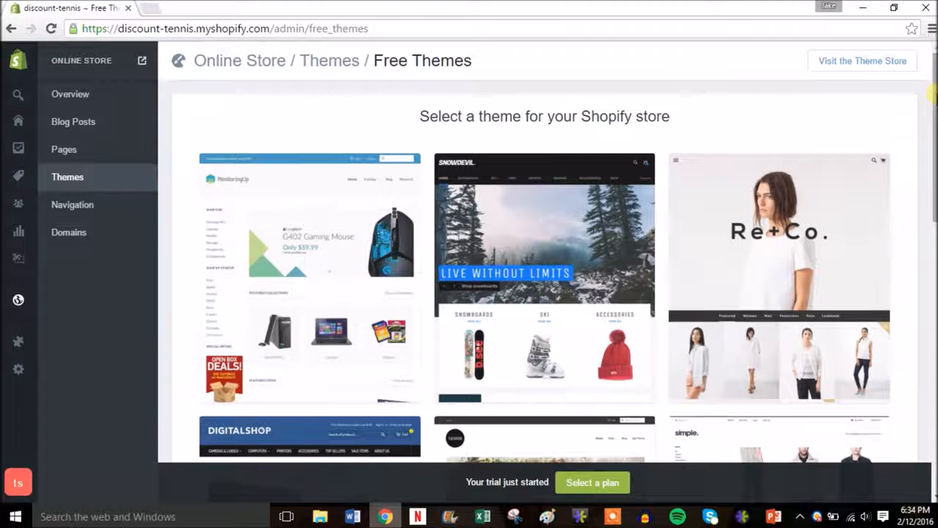
pyautogui.moveTo(931, 94); pyautogui.dragTo(929, 411)
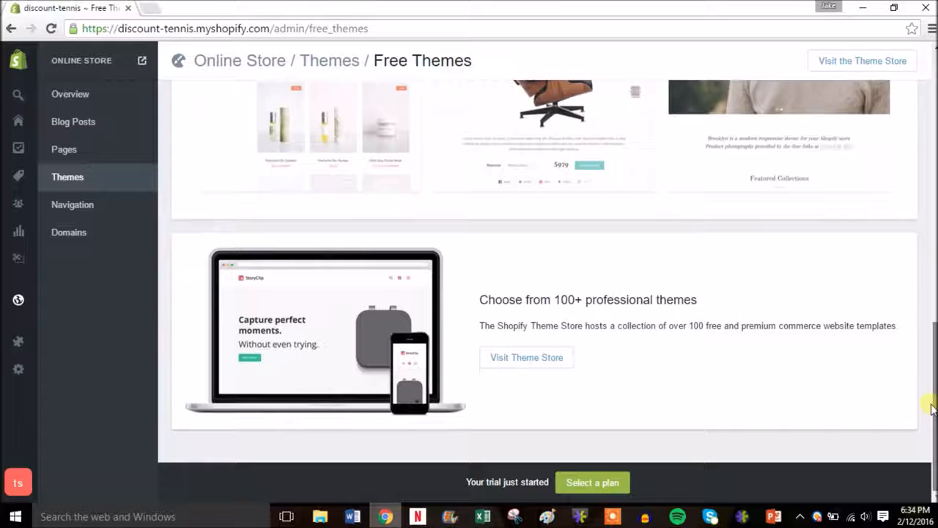
pyautogui.click(540, 363)
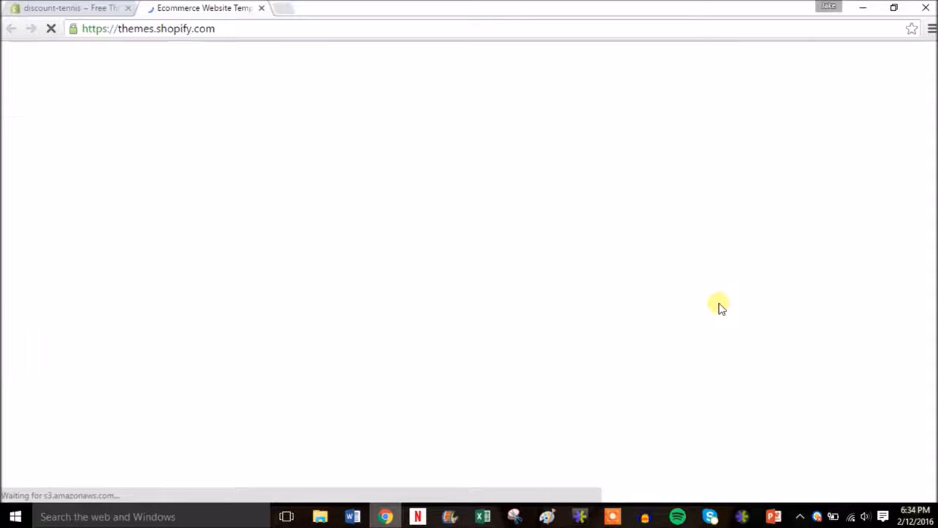
# Filter the Theme Store to free themes and open the Minimal Vintage theme's details
pyautogui.moveTo(930, 68)
pyautogui.mouseDown()
pyautogui.moveTo(934, 212)
pyautogui.moveTo(934, 68)
pyautogui.mouseUp()
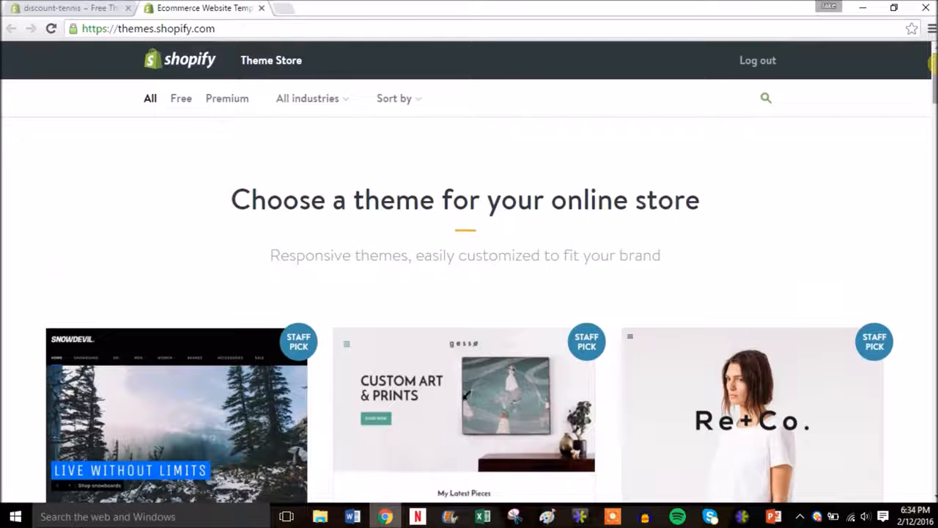
pyautogui.click(186, 100)
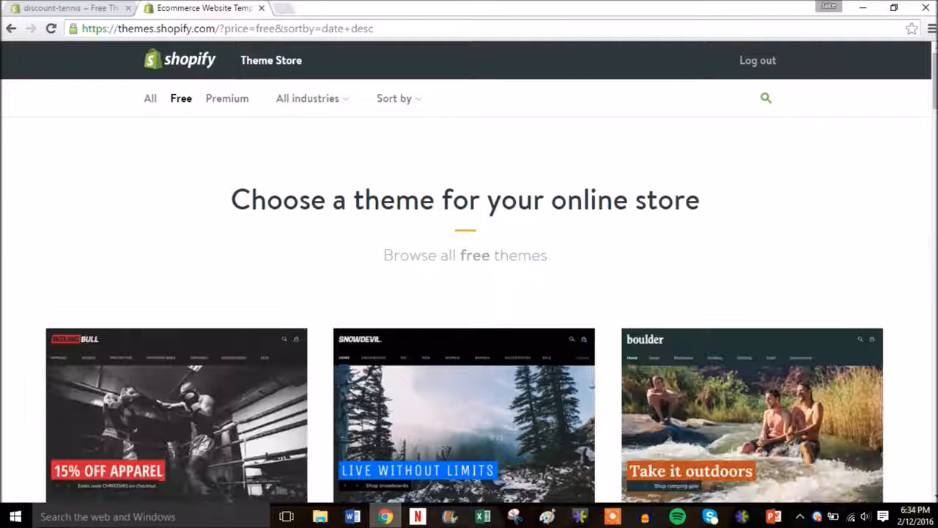
pyautogui.moveTo(933, 87); pyautogui.dragTo(931, 361)
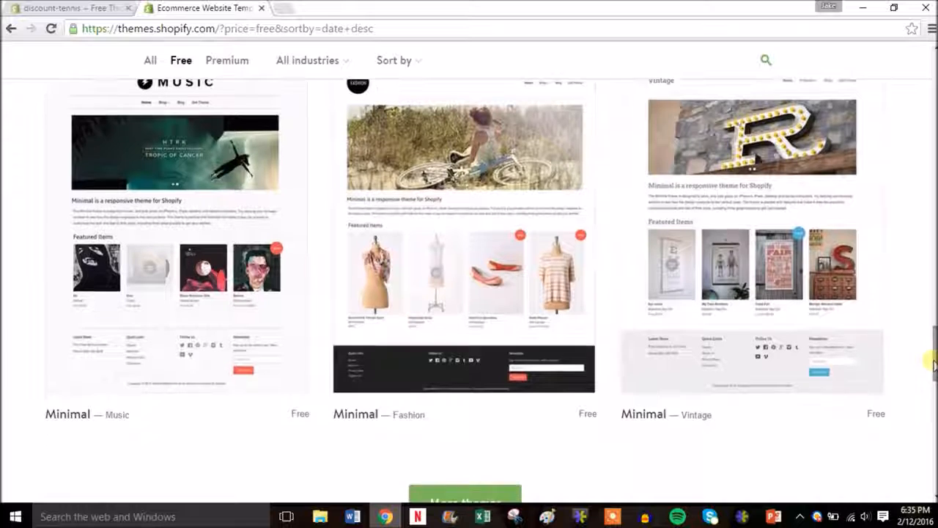
pyautogui.click(750, 377)
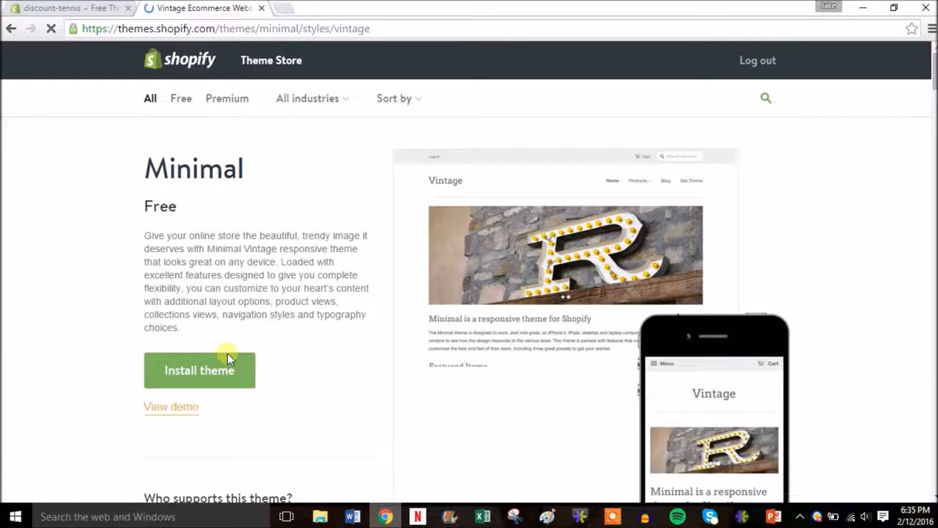
# Install Minimal Vintage, publish it as the shop's theme, and go to the theme manager
pyautogui.click(211, 374)
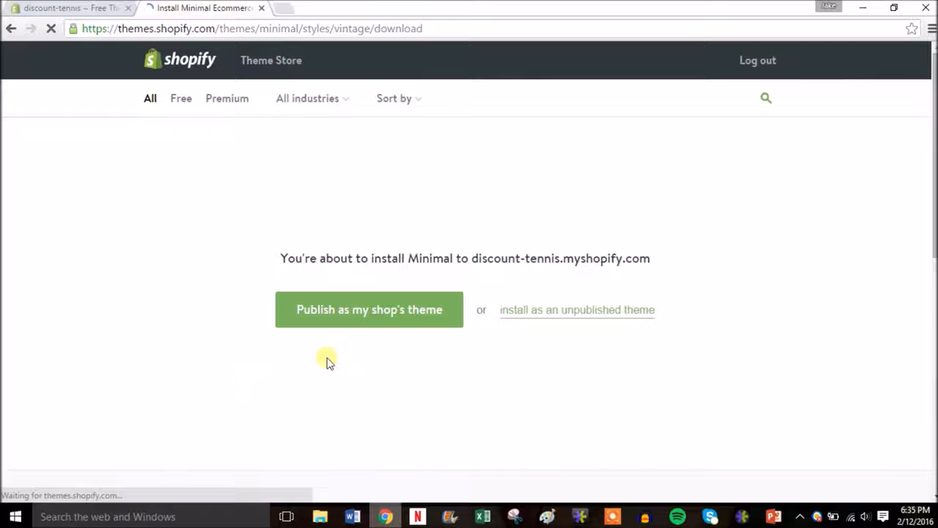
pyautogui.click(393, 309)
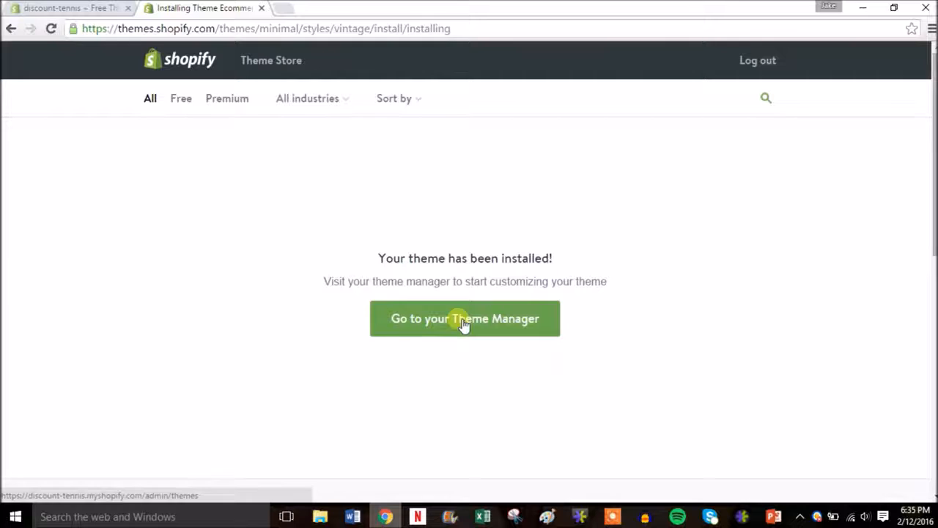
pyautogui.click(461, 324)
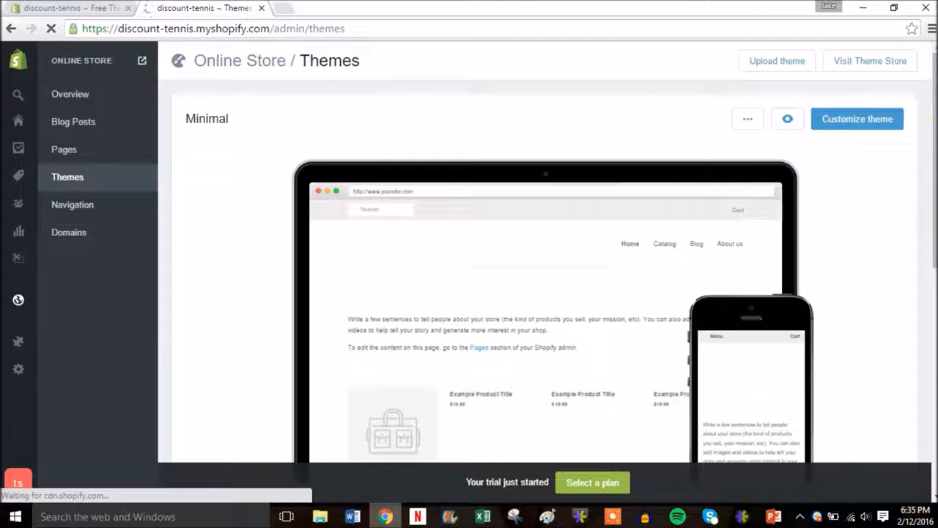
# Launch Customize theme on Minimal to preview the discount-tennis storefront in the editor
pyautogui.scroll(-2, 546, 293)
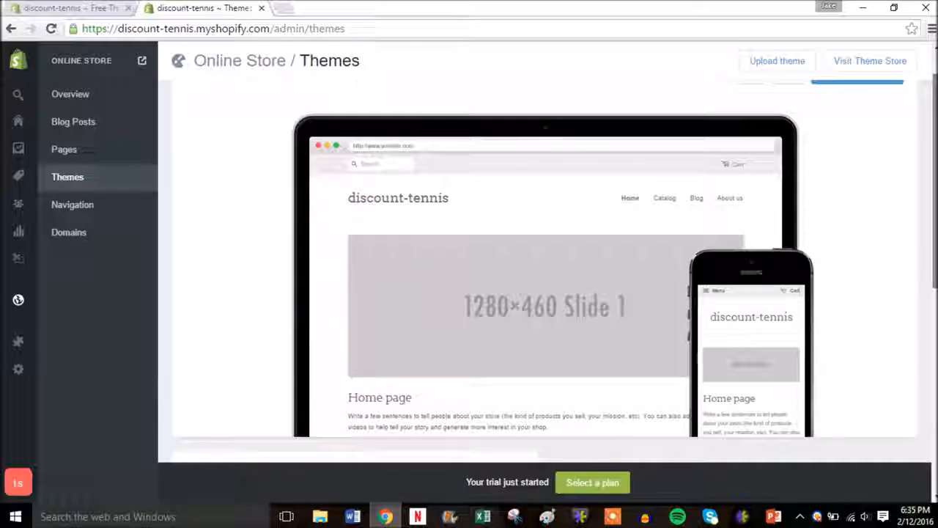
pyautogui.scroll(2, 545, 293)
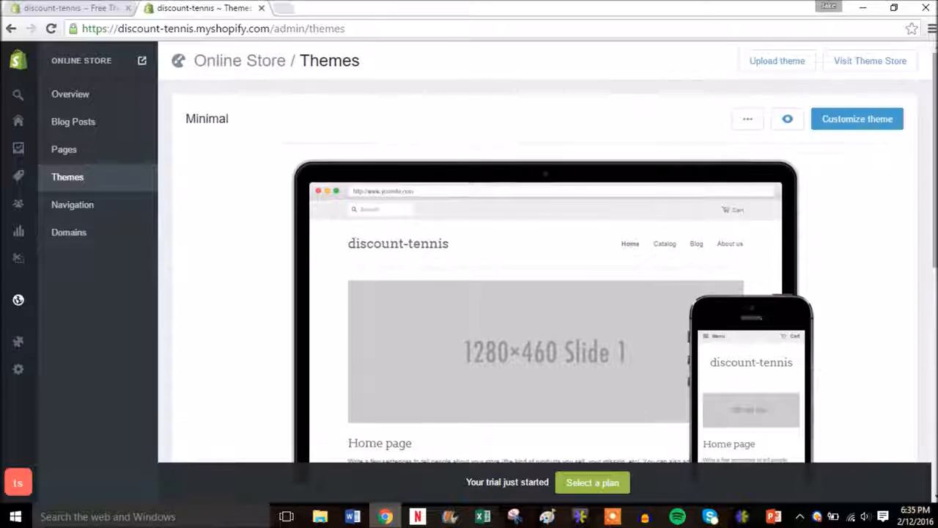
pyautogui.click(858, 120)
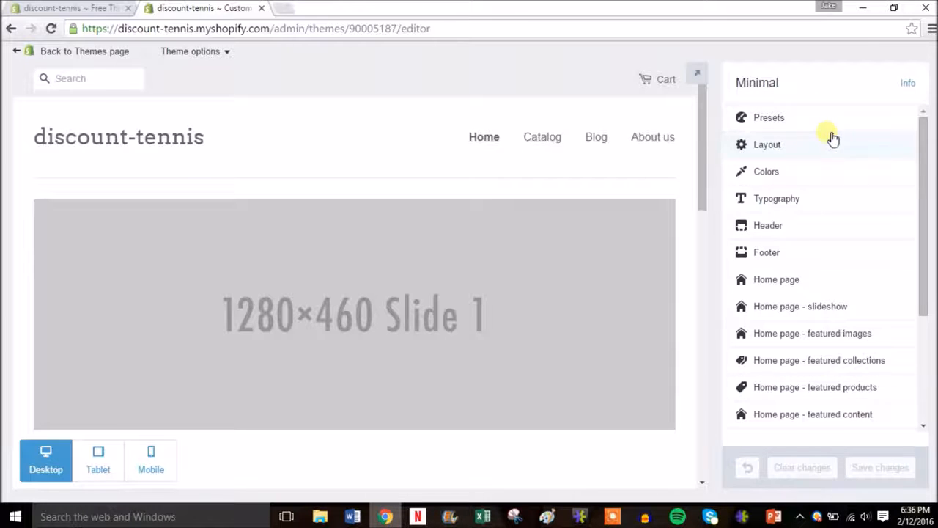
pyautogui.moveTo(925, 174); pyautogui.dragTo(924, 129)
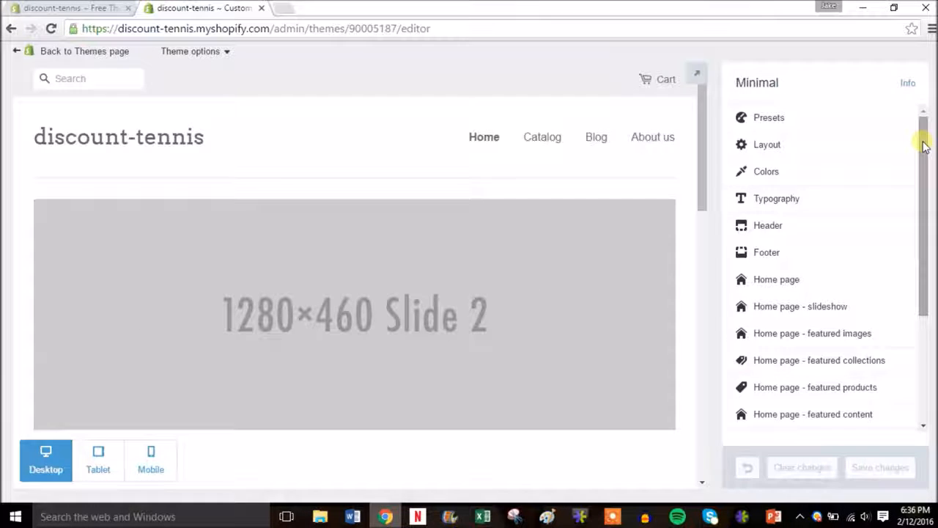
pyautogui.moveTo(923, 145); pyautogui.dragTo(925, 179)
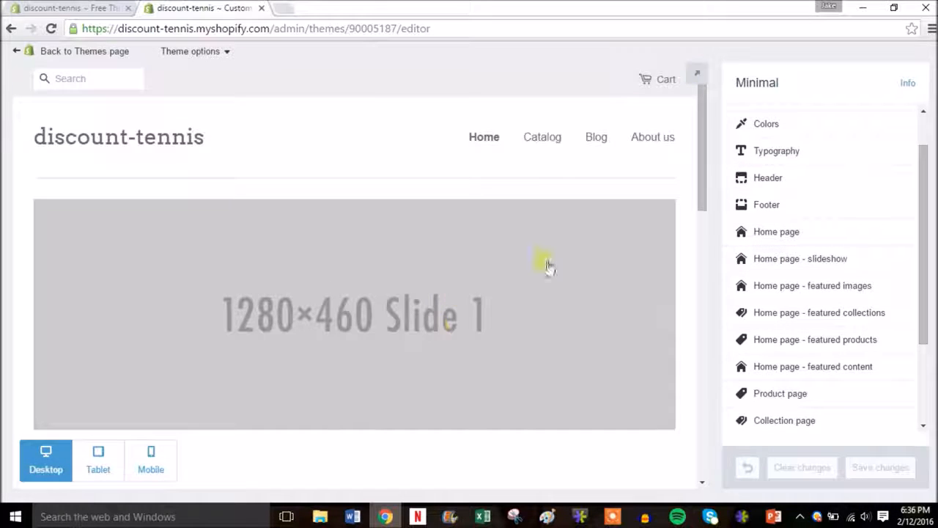
# Replace Slide 1 of the home page slideshow with the 'tennis' photo from Shopify Sample Site
pyautogui.click(799, 260)
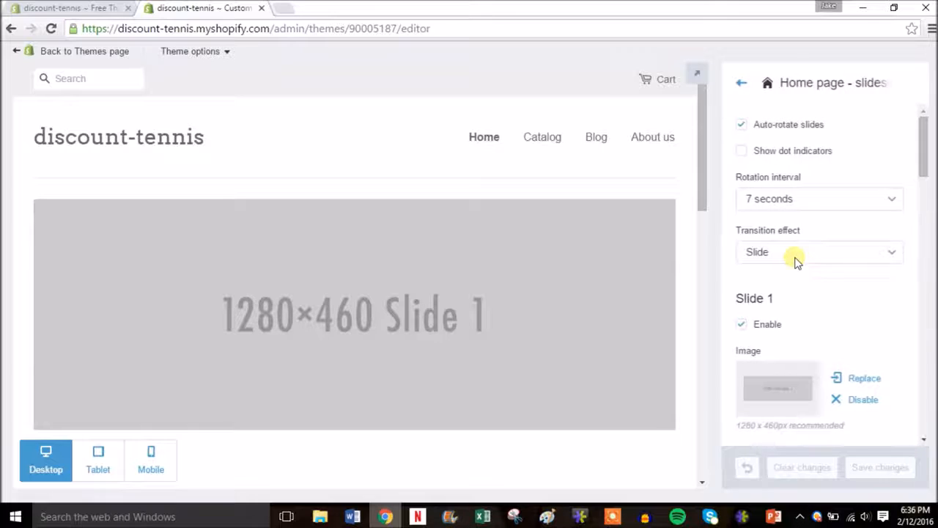
pyautogui.moveTo(924, 167); pyautogui.dragTo(926, 196)
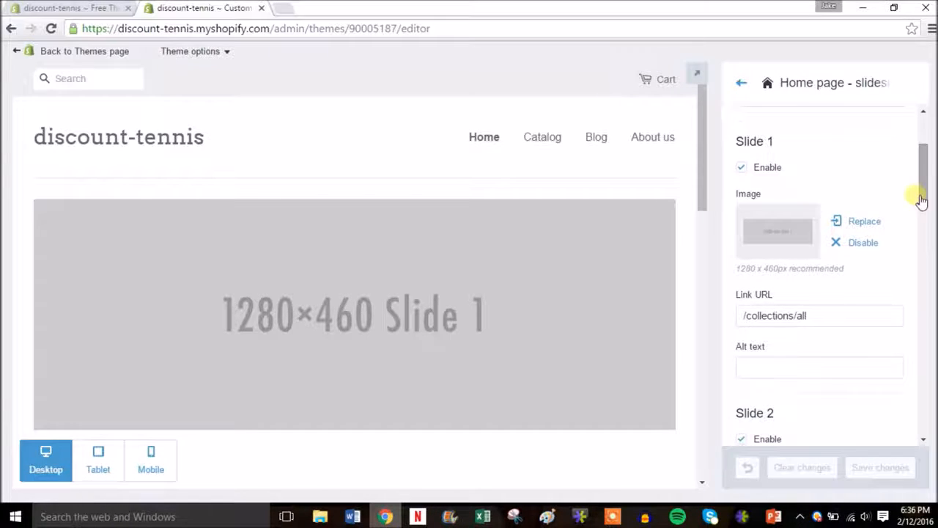
pyautogui.click(785, 231)
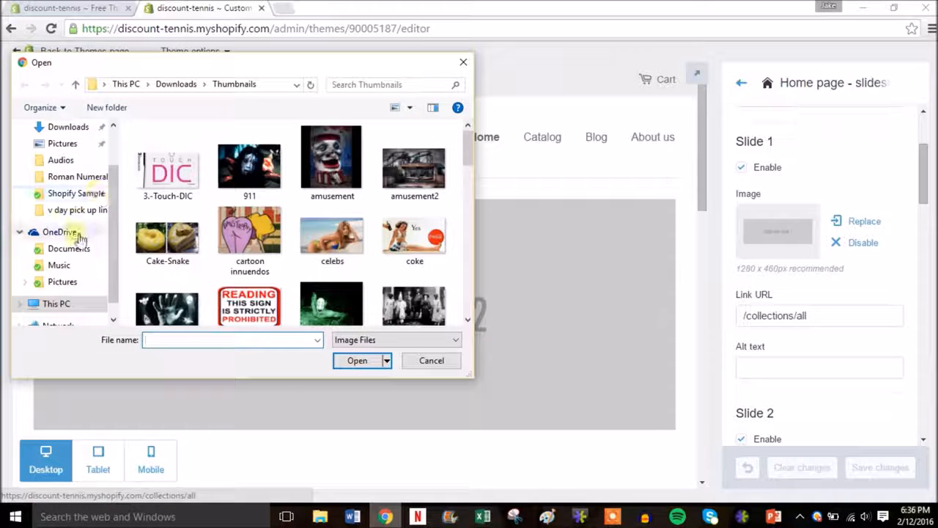
pyautogui.click(64, 281)
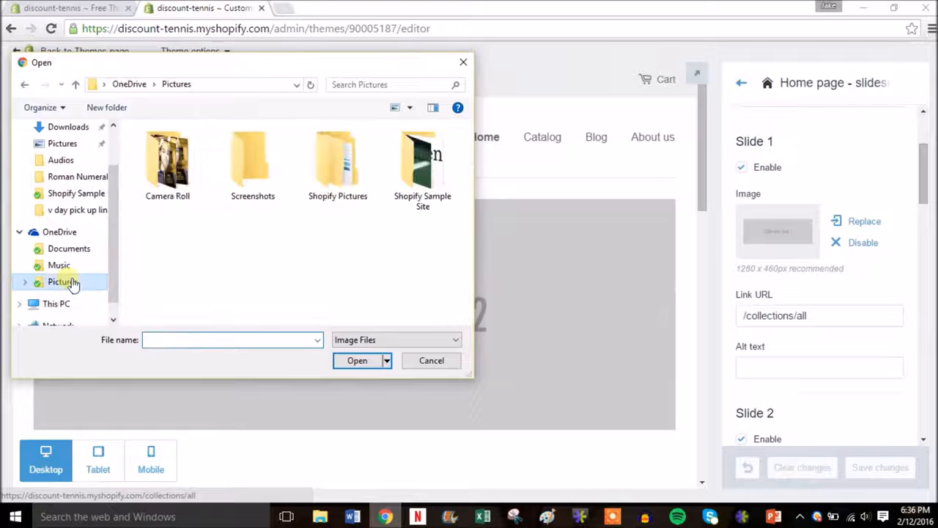
pyautogui.doubleClick(429, 158)
pyautogui.doubleClick(340, 266)
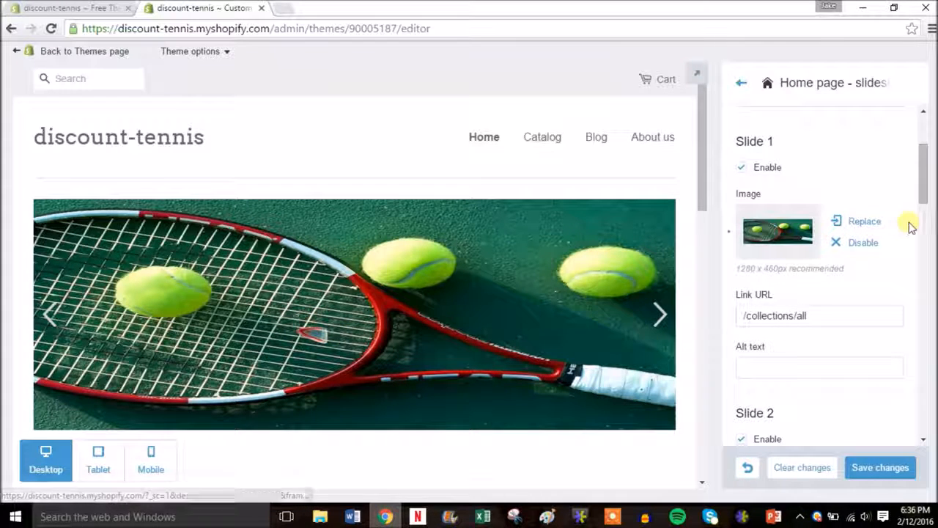
# Replace Slide 2 with the 'tennis 1' photo and save the theme changes
pyautogui.moveTo(921, 153); pyautogui.dragTo(923, 172)
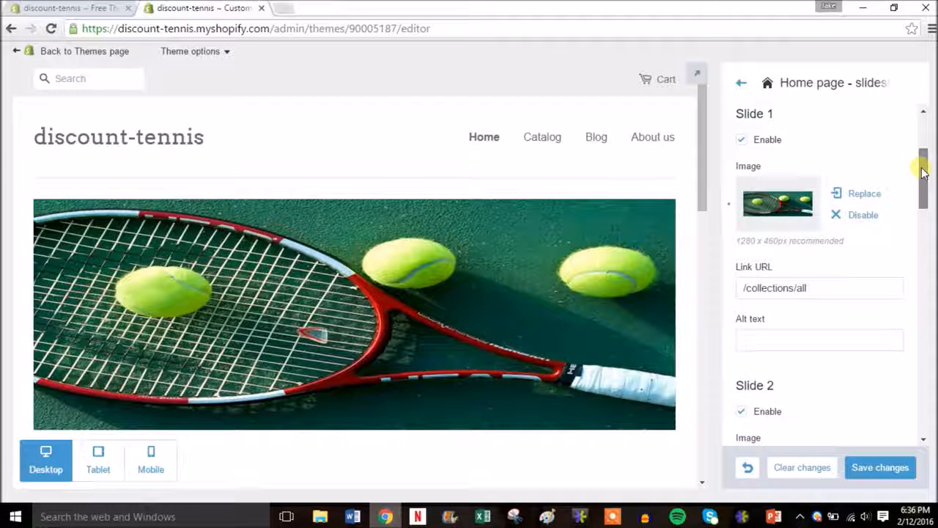
pyautogui.moveTo(922, 171); pyautogui.dragTo(922, 199)
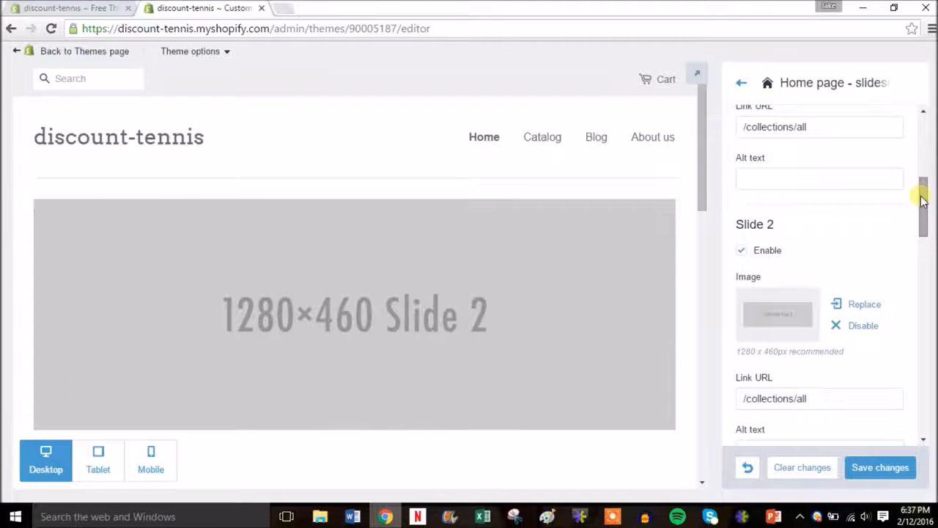
pyautogui.click(771, 316)
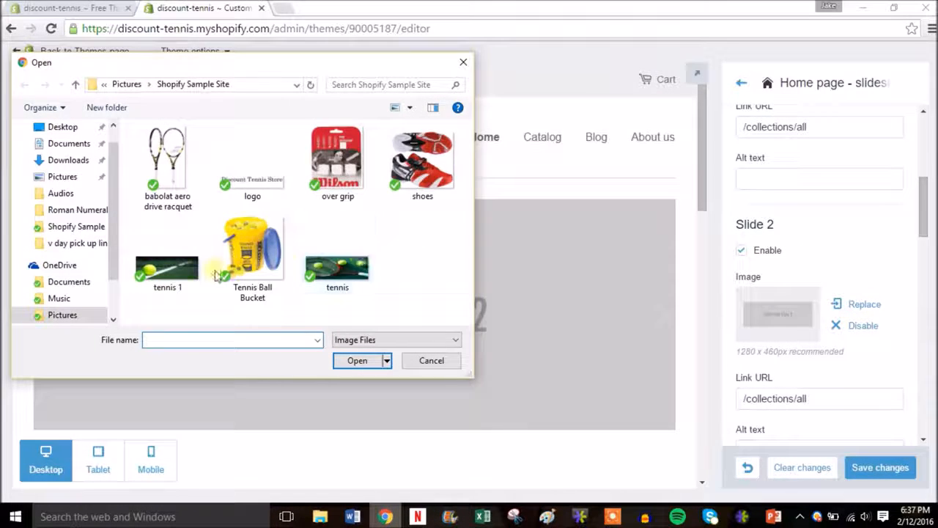
pyautogui.doubleClick(169, 268)
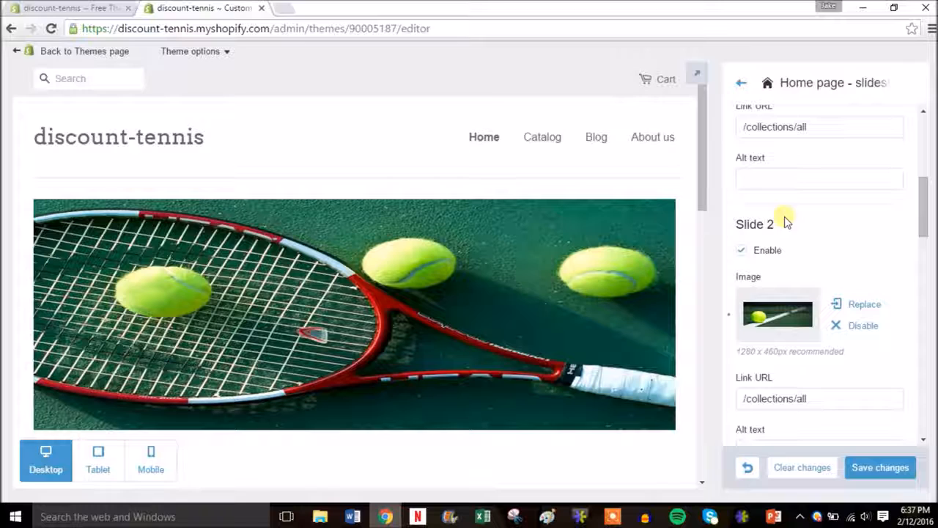
pyautogui.moveTo(923, 206); pyautogui.dragTo(933, 141)
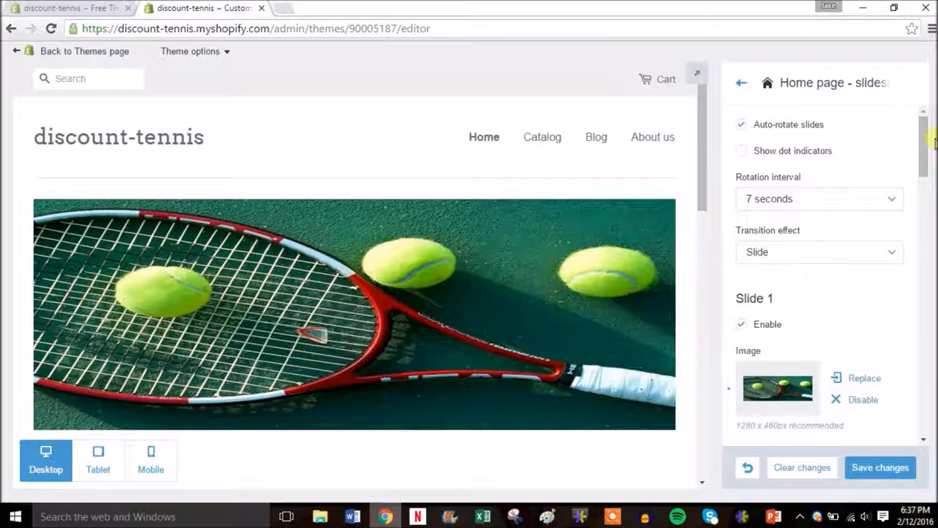
pyautogui.click(874, 469)
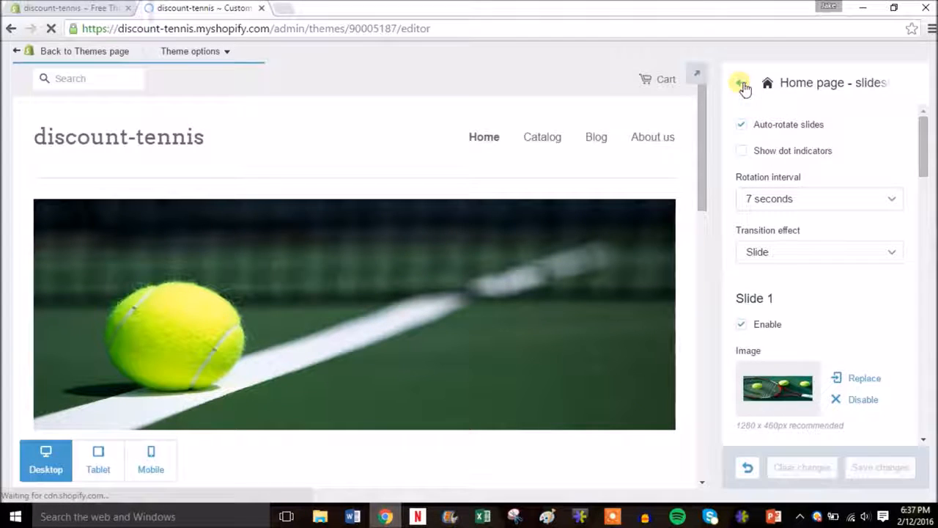
# Go back from the slideshow settings and scroll through the Minimal theme's sections list
pyautogui.click(741, 85)
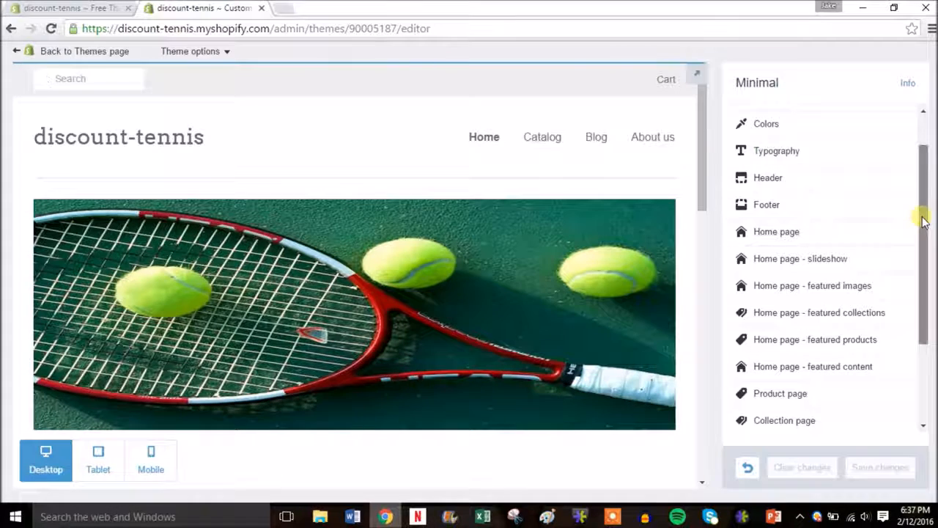
pyautogui.moveTo(921, 218); pyautogui.dragTo(922, 253)
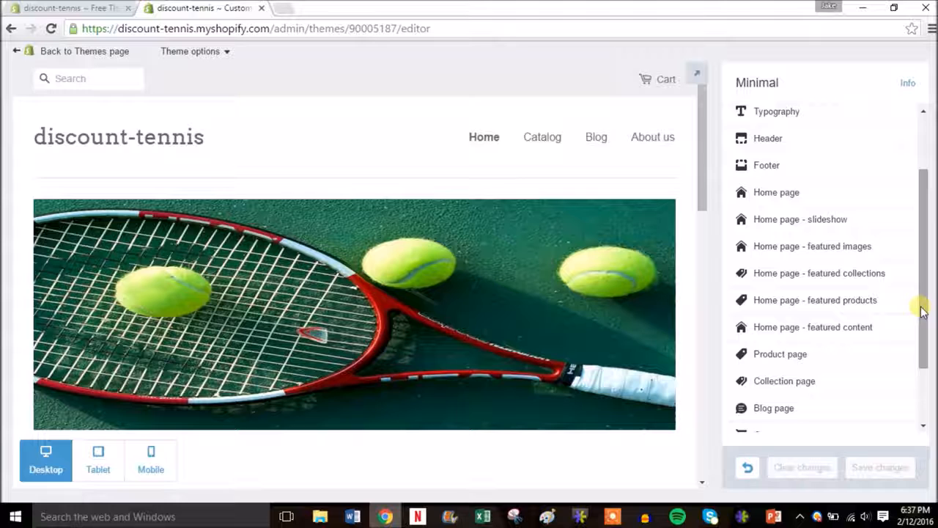
pyautogui.moveTo(923, 311); pyautogui.dragTo(922, 371)
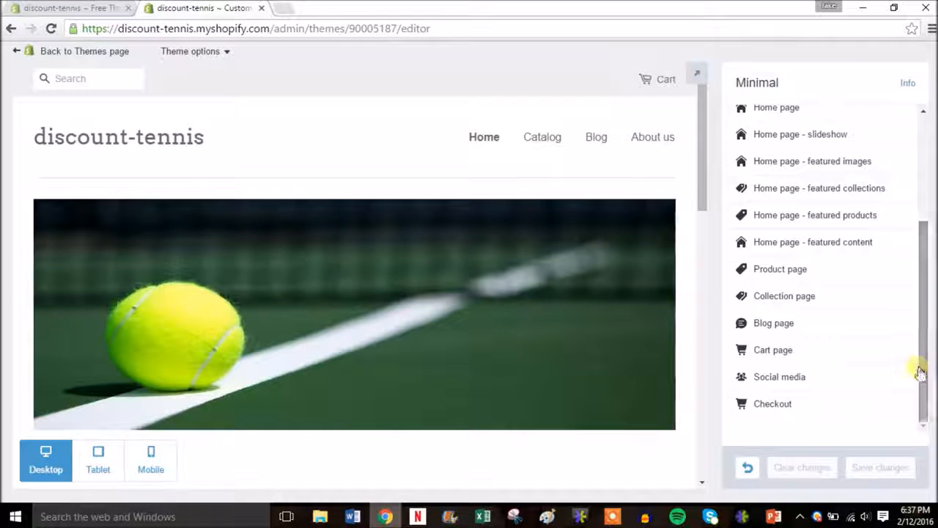
pyautogui.click(791, 377)
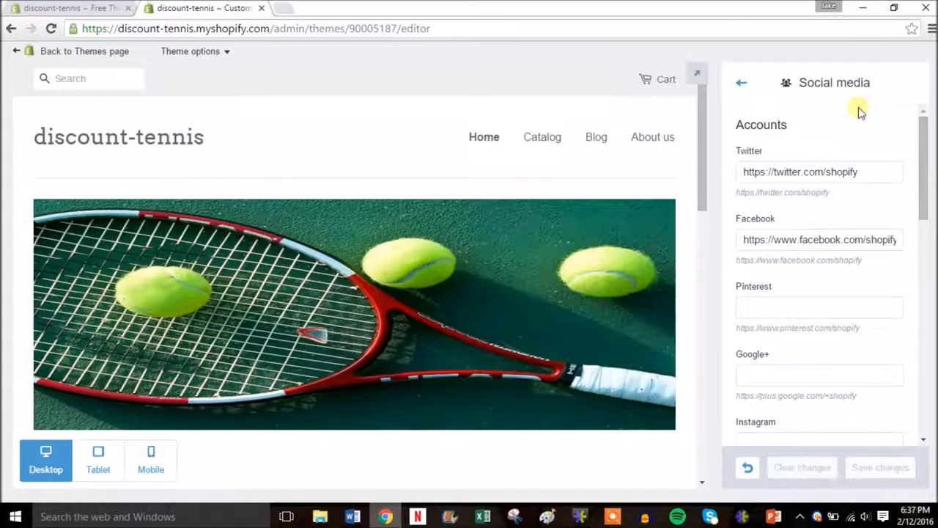
pyautogui.moveTo(705, 161); pyautogui.dragTo(694, 414)
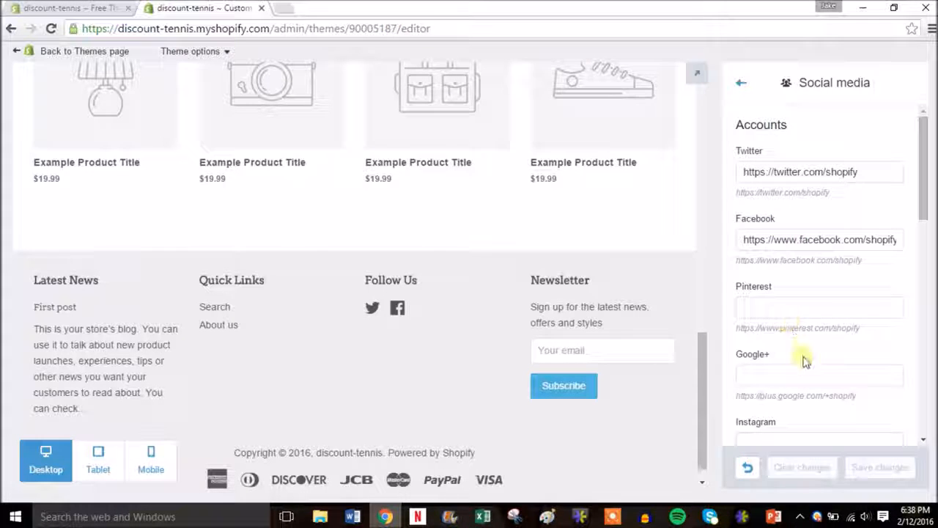
pyautogui.moveTo(925, 205)
pyautogui.mouseDown()
pyautogui.moveTo(922, 383)
pyautogui.moveTo(921, 189)
pyautogui.mouseUp()
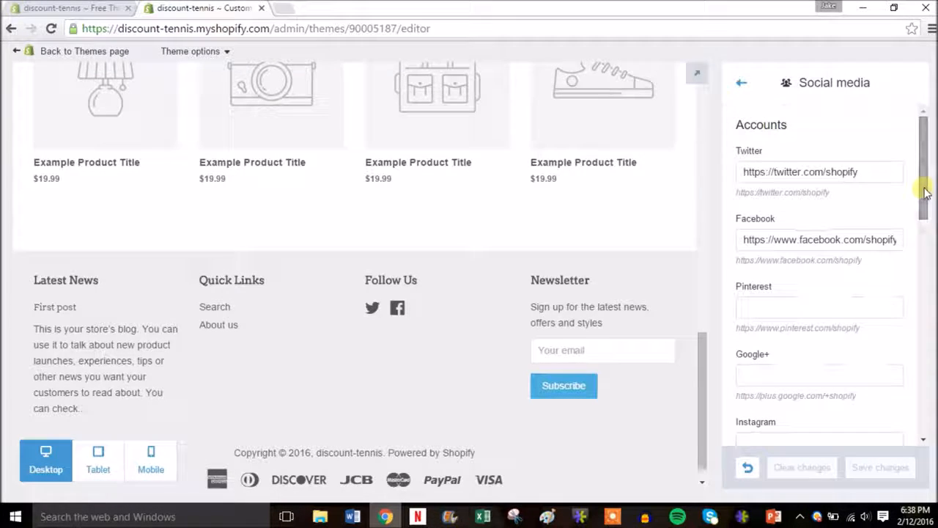
pyautogui.click(744, 88)
pyautogui.moveTo(924, 266); pyautogui.dragTo(917, 125)
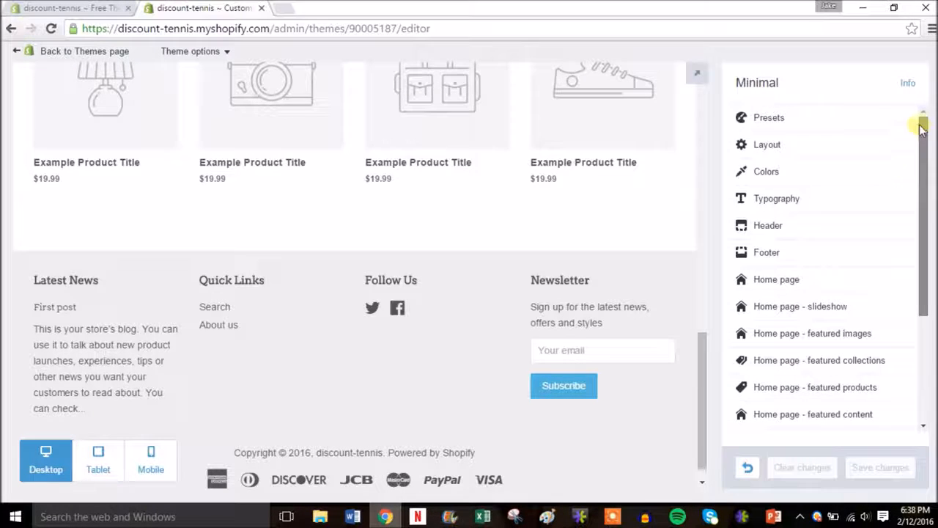
# Exit the theme editor to the Themes page, then go to Settings > Payments
pyautogui.click(52, 53)
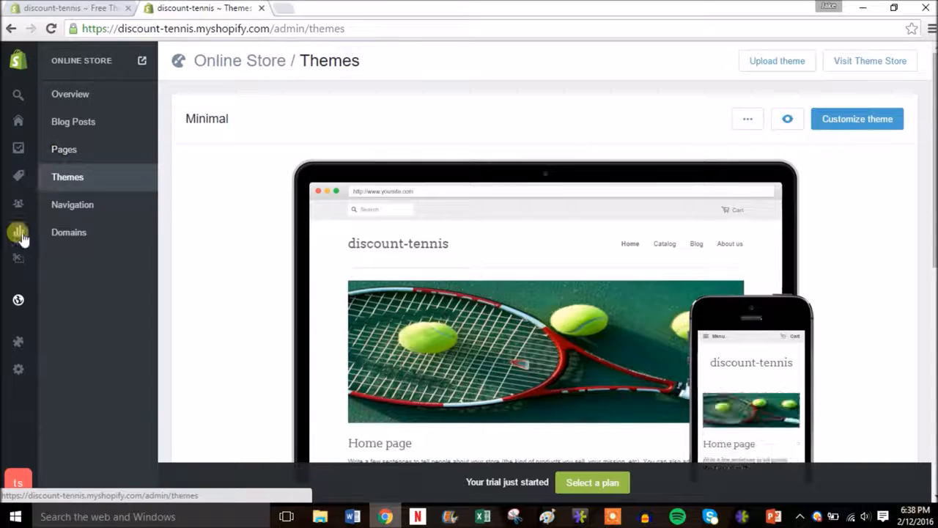
pyautogui.moveTo(17, 297)
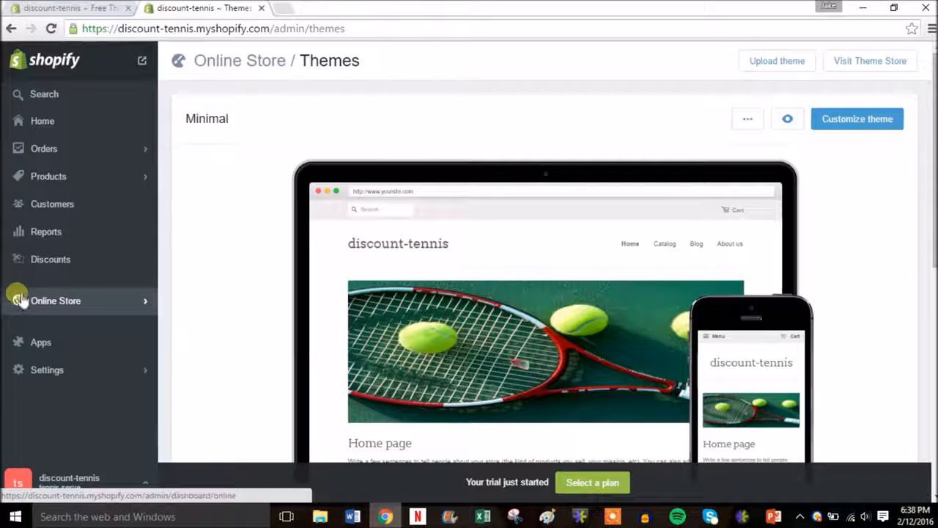
pyautogui.click(72, 372)
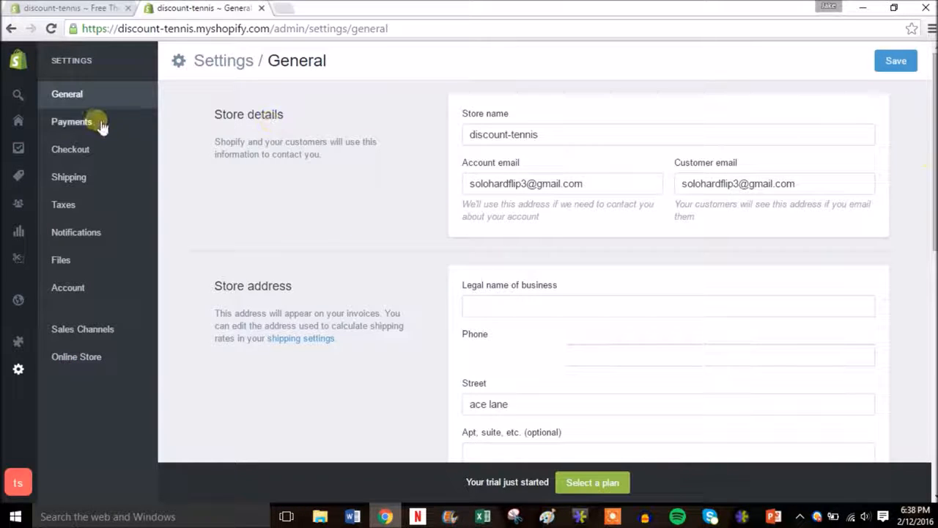
pyautogui.click(95, 122)
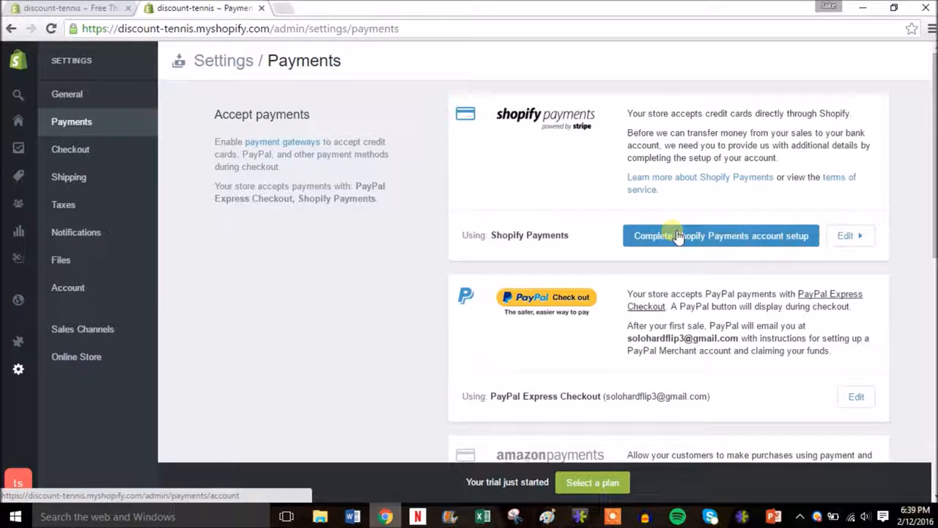
pyautogui.click(699, 239)
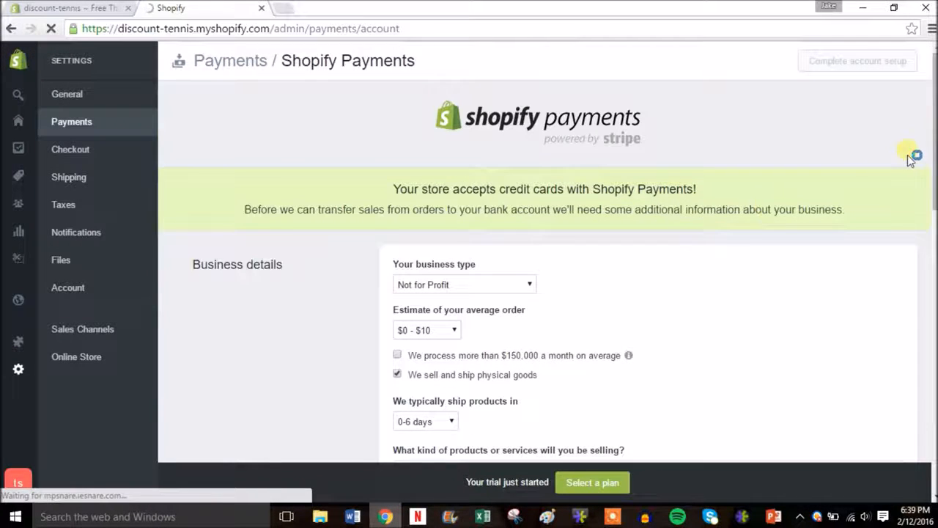
pyautogui.moveTo(935, 140); pyautogui.dragTo(933, 196)
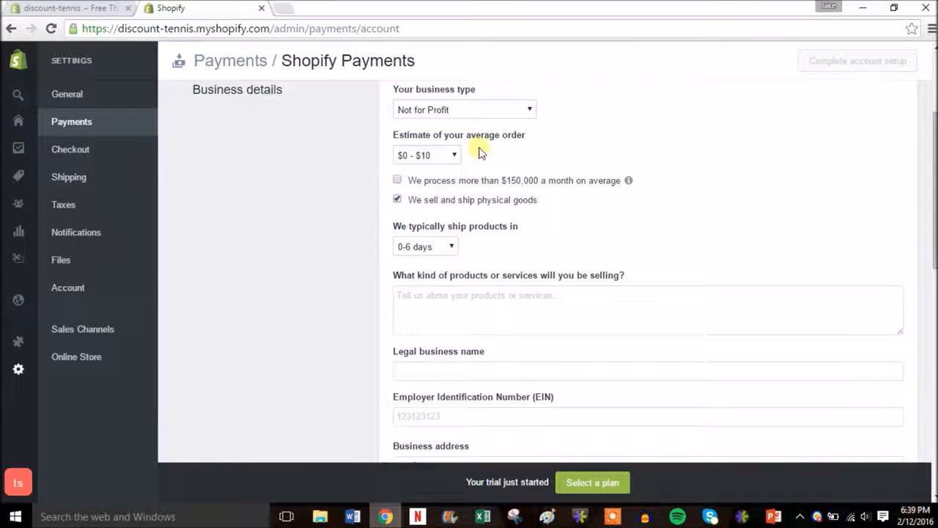
pyautogui.scroll(-4, 645, 286)
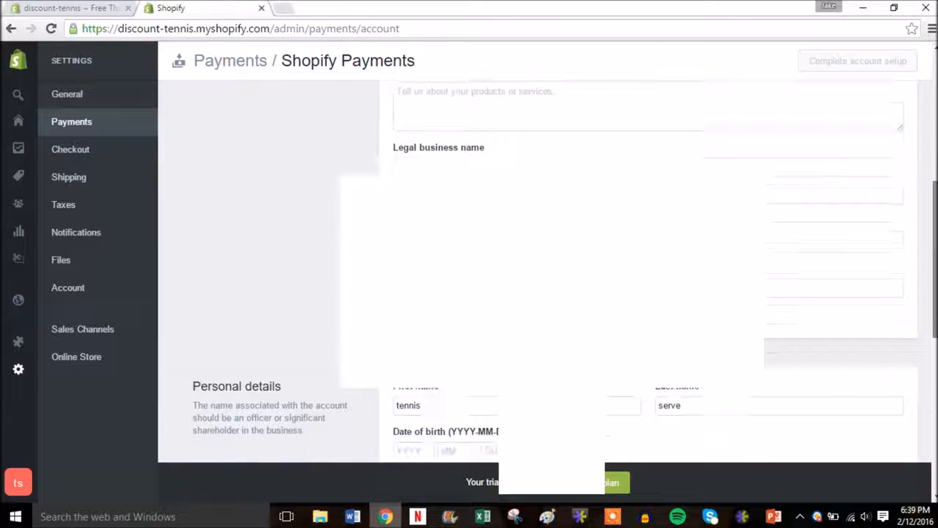
pyautogui.scroll(6, 392, 105)
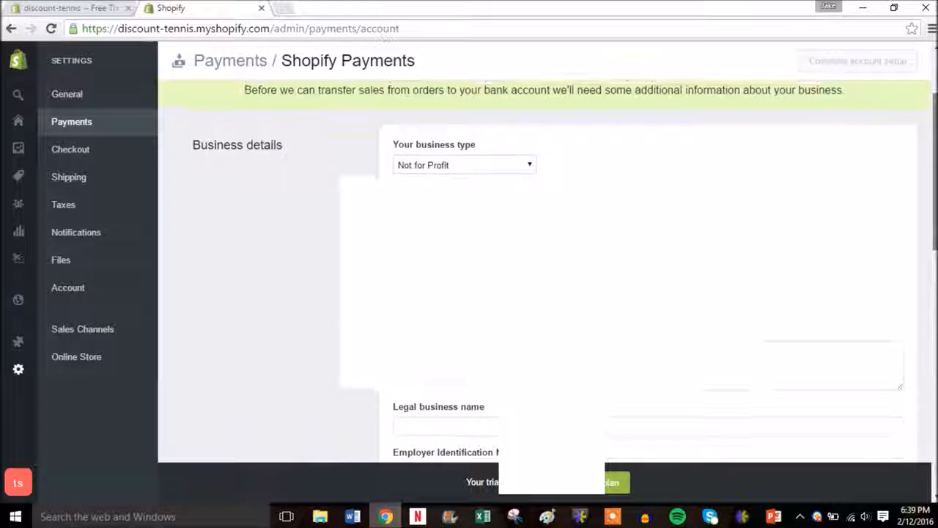
pyautogui.click(13, 29)
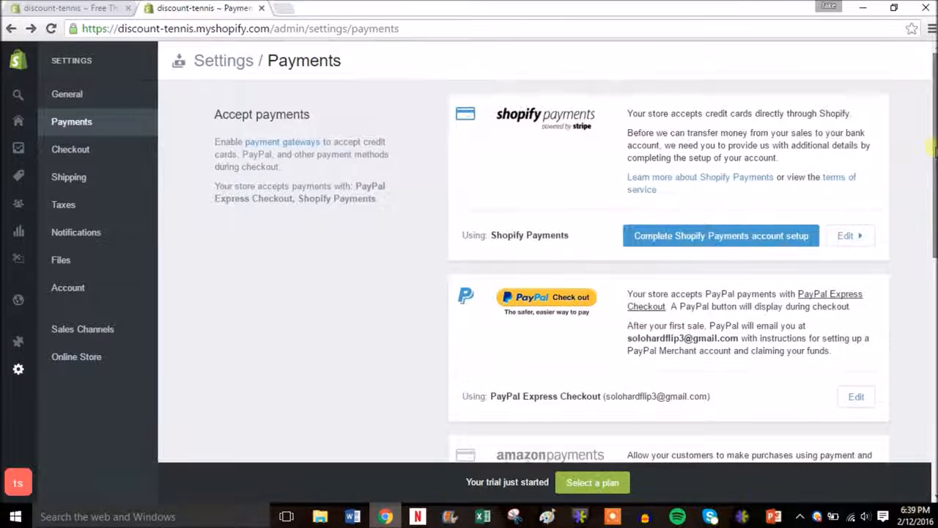
# Check the Alternative payments list without choosing one, then switch to Checkout settings
pyautogui.scroll(-1, 931, 192)
pyautogui.moveTo(931, 192); pyautogui.dragTo(931, 260)
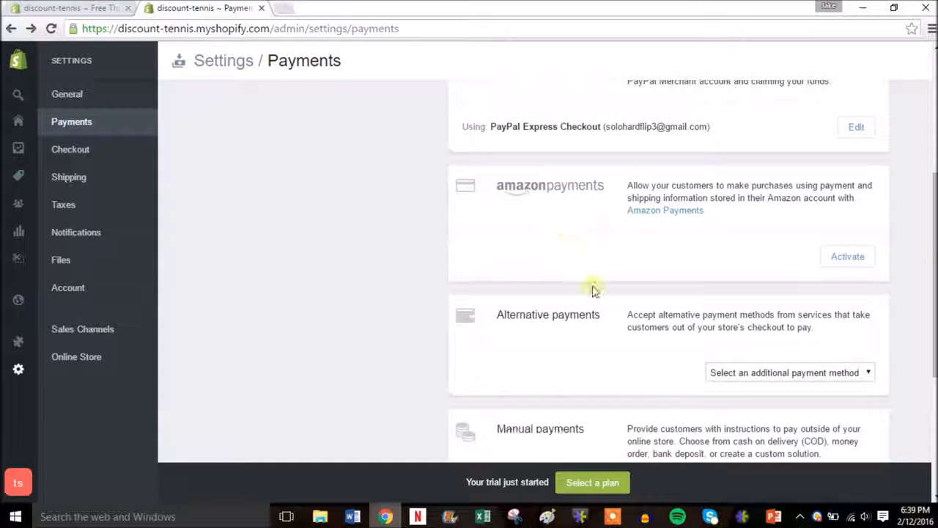
pyautogui.click(840, 373)
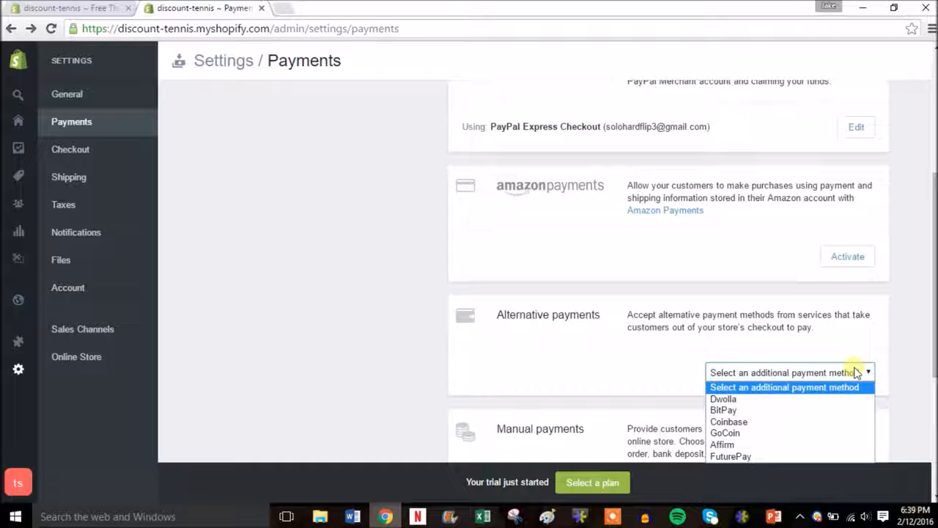
pyautogui.click(917, 302)
pyautogui.scroll(4, 920, 302)
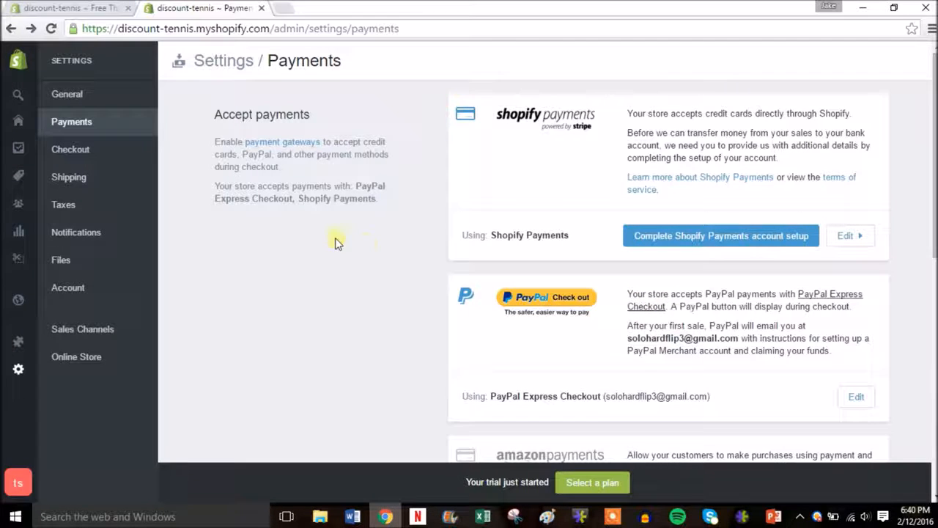
pyautogui.click(87, 153)
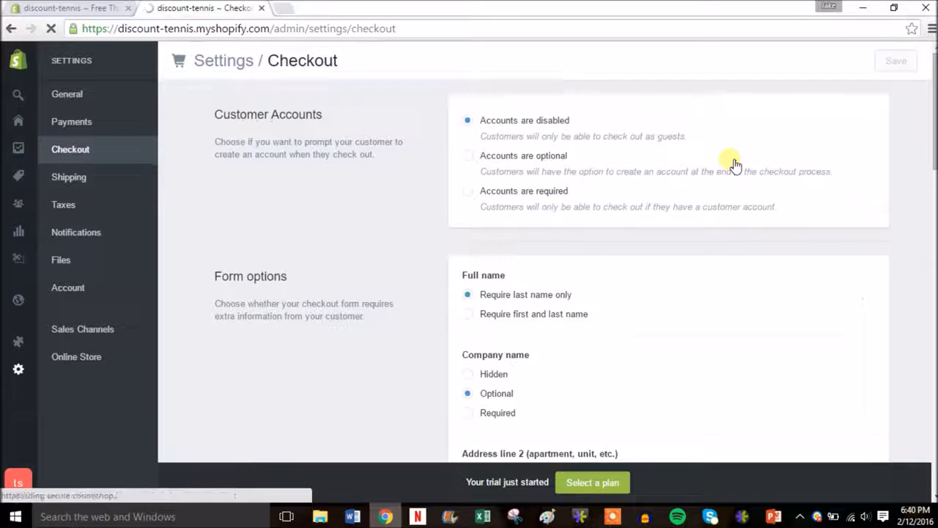
# Select 'Accounts are optional' for checkout, then review form options down to the policy statements
pyautogui.click(516, 164)
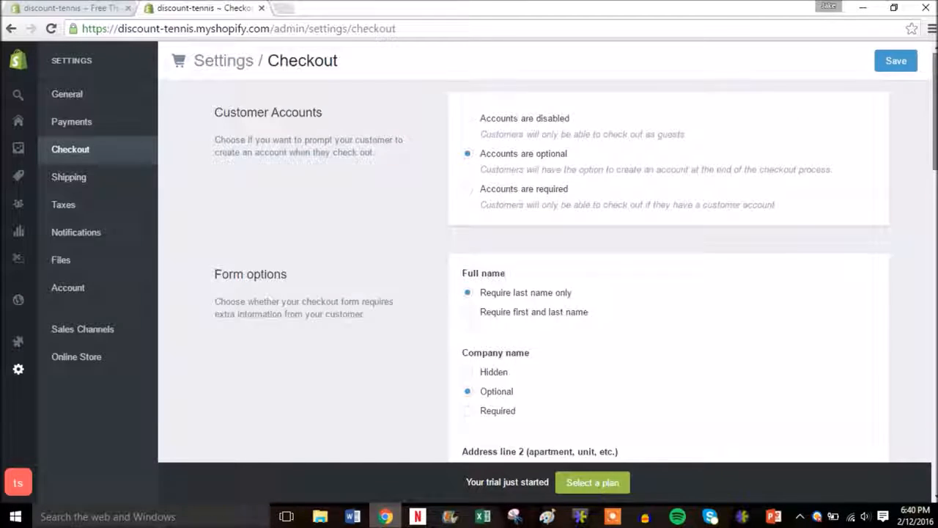
pyautogui.scroll(-1, 526, 198)
pyautogui.scroll(-1, 546, 161)
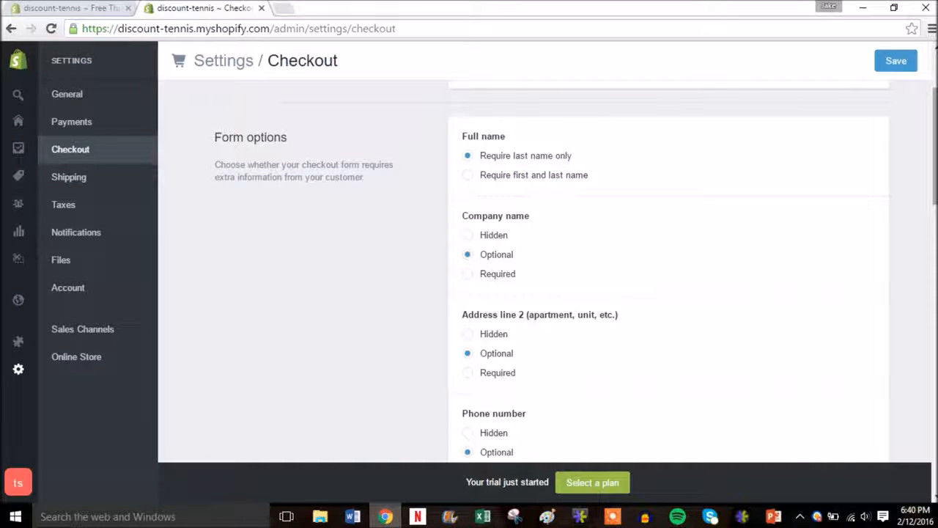
pyautogui.scroll(-1, 561, 230)
pyautogui.scroll(-2, 646, 234)
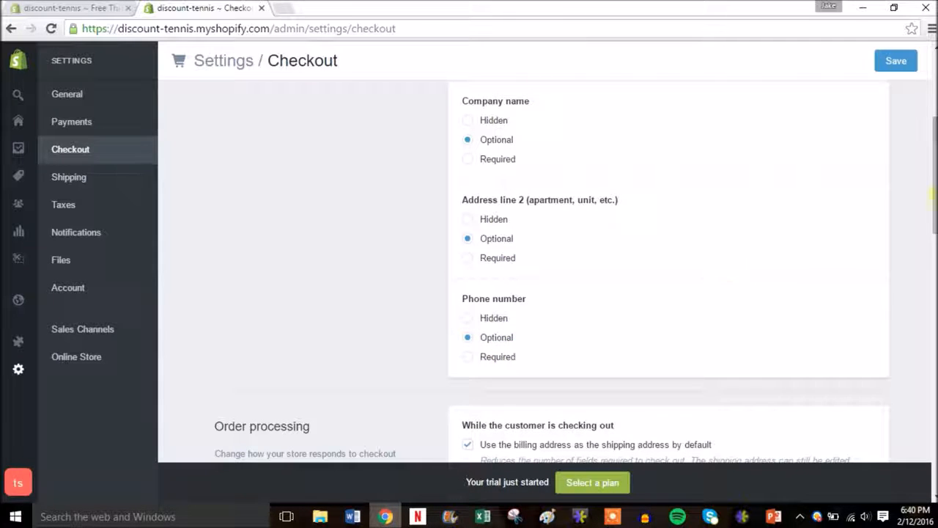
pyautogui.scroll(-3, 935, 171)
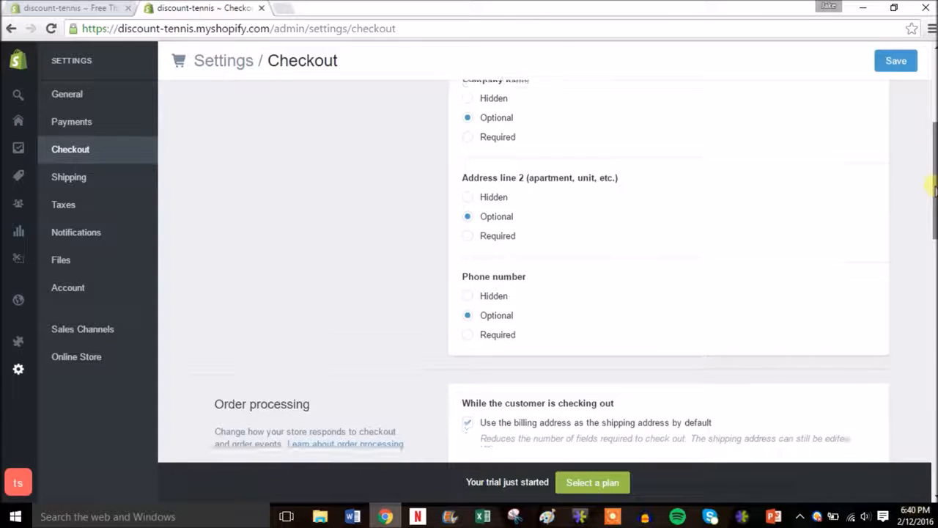
pyautogui.scroll(-3, 546, 271)
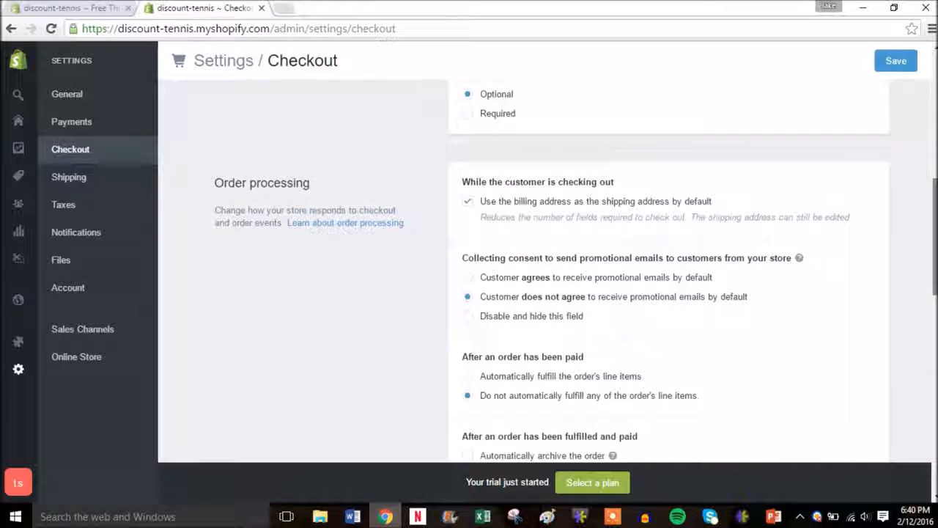
pyautogui.scroll(-4, 932, 323)
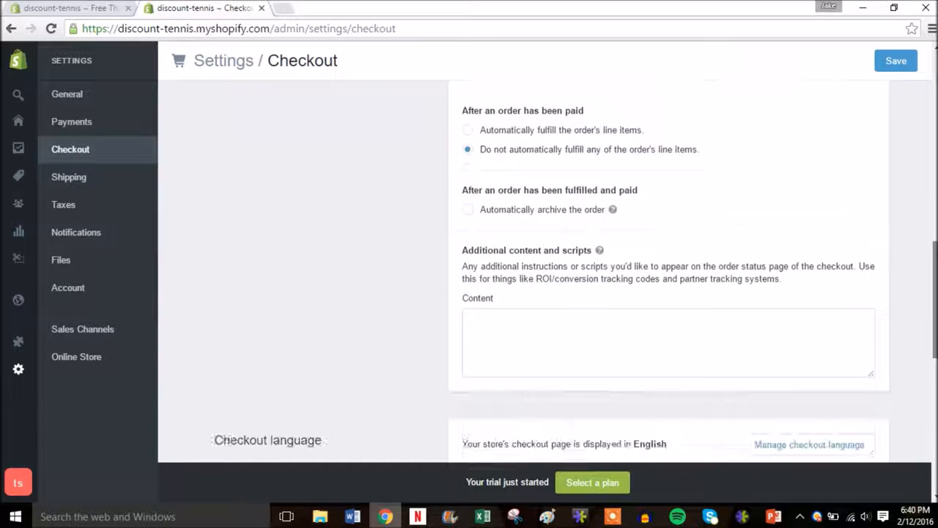
pyautogui.moveTo(934, 326); pyautogui.dragTo(934, 337)
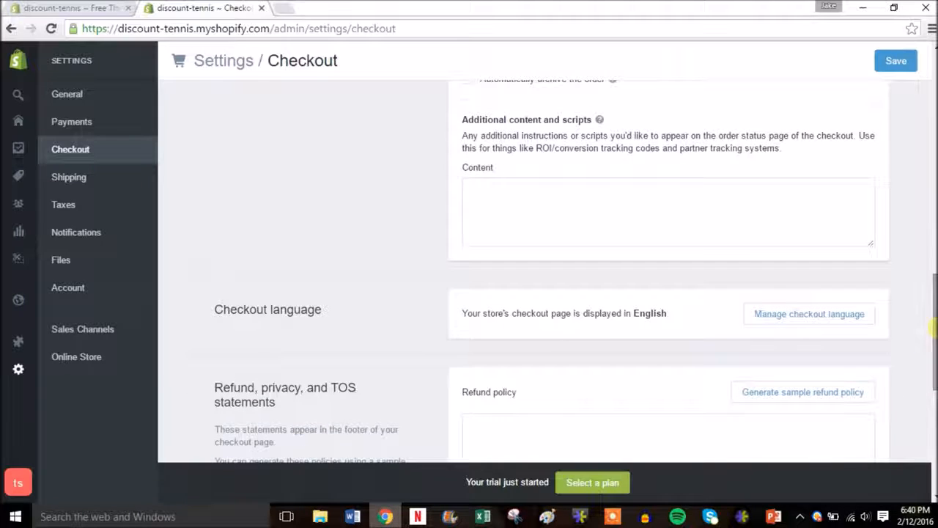
pyautogui.click(557, 229)
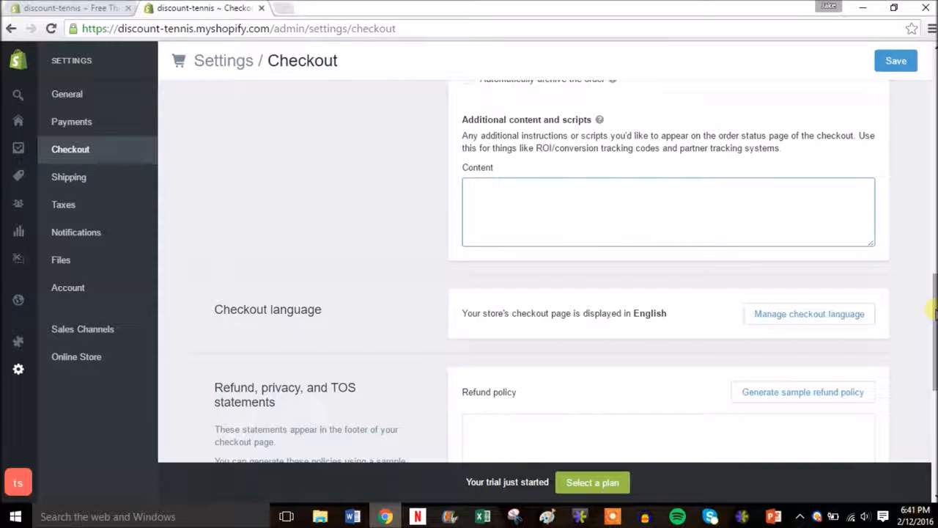
pyautogui.moveTo(936, 313); pyautogui.dragTo(933, 381)
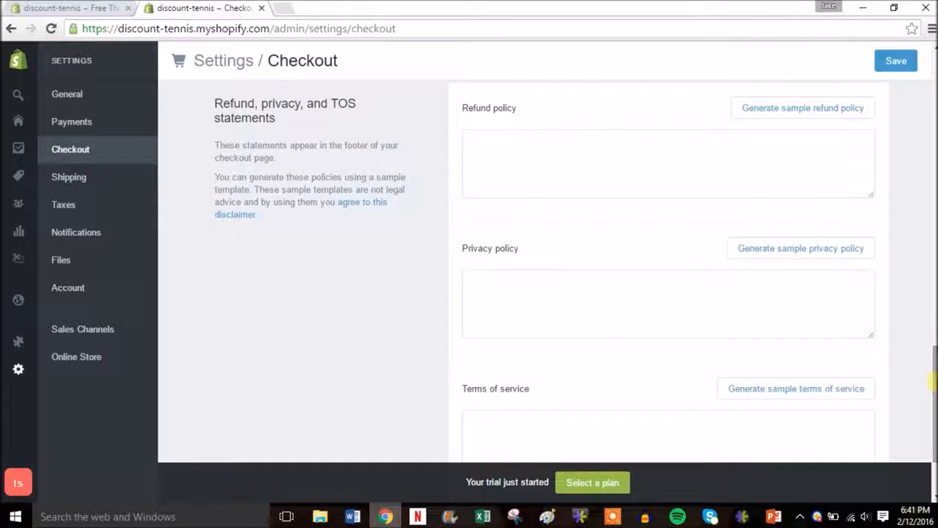
# Fill the refund, privacy and terms of service policies with Shopify's sample text
pyautogui.click(753, 110)
pyautogui.click(780, 348)
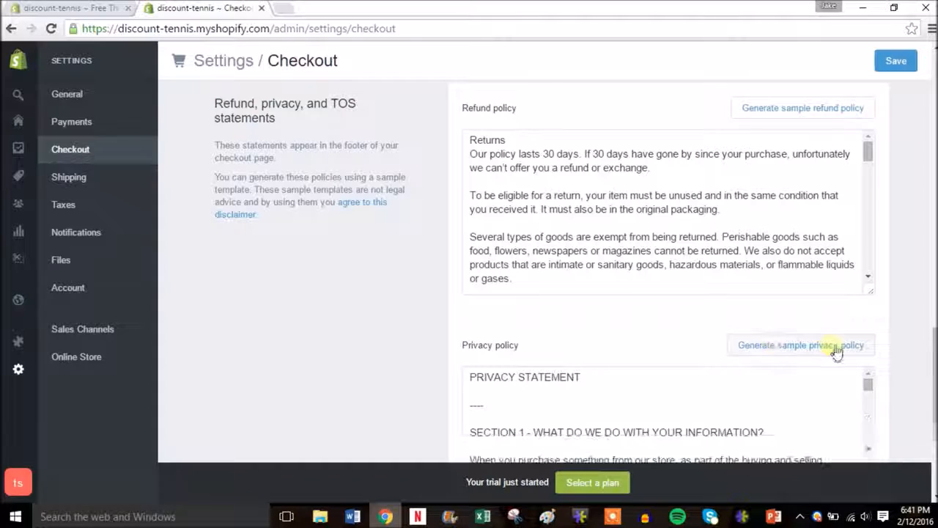
pyautogui.moveTo(933, 374); pyautogui.dragTo(930, 419)
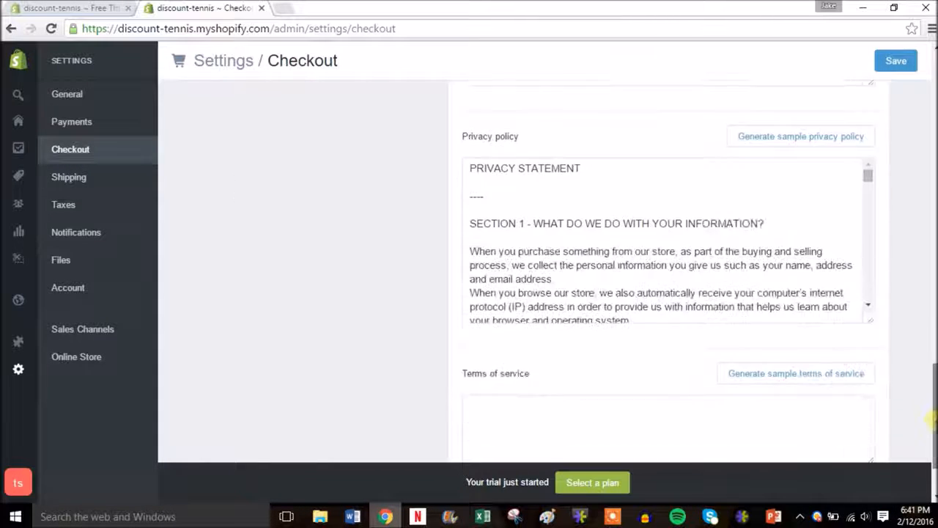
pyautogui.scroll(-1, 930, 418)
pyautogui.click(793, 302)
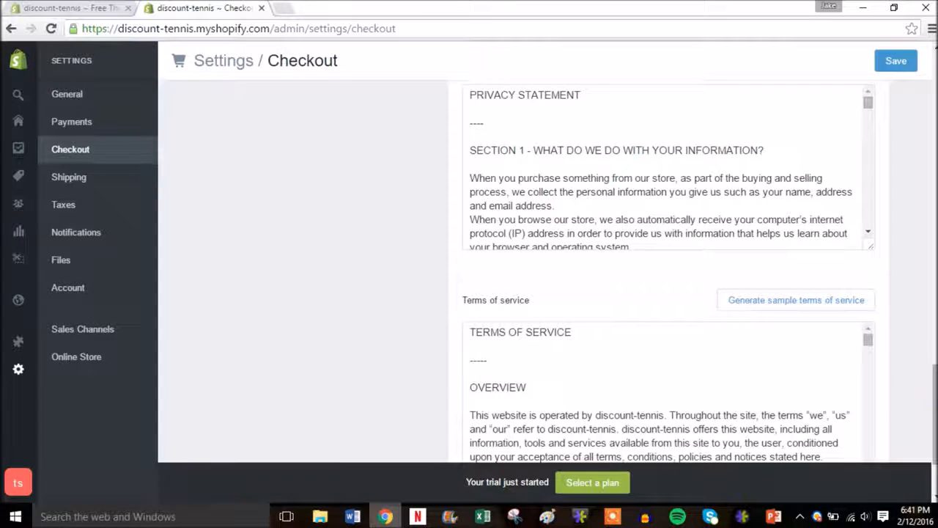
pyautogui.moveTo(931, 387); pyautogui.dragTo(931, 362)
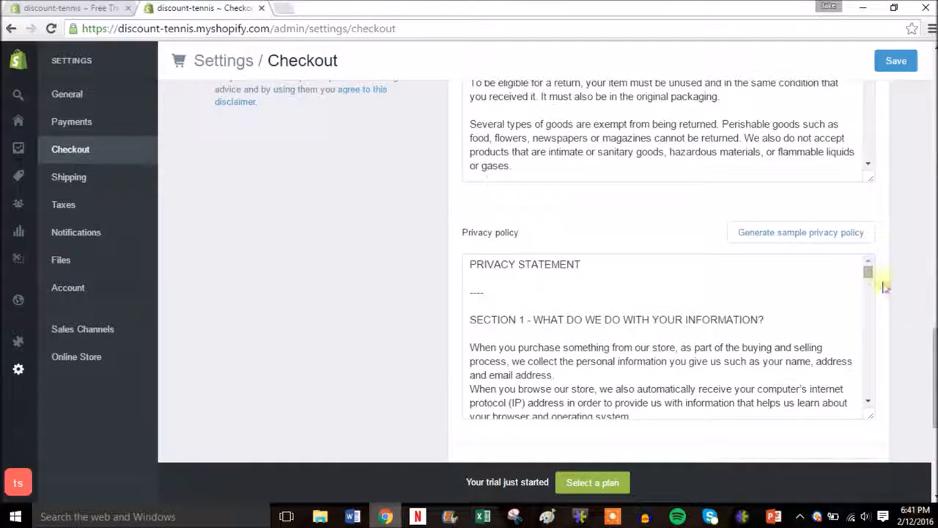
pyautogui.moveTo(868, 279); pyautogui.dragTo(870, 259)
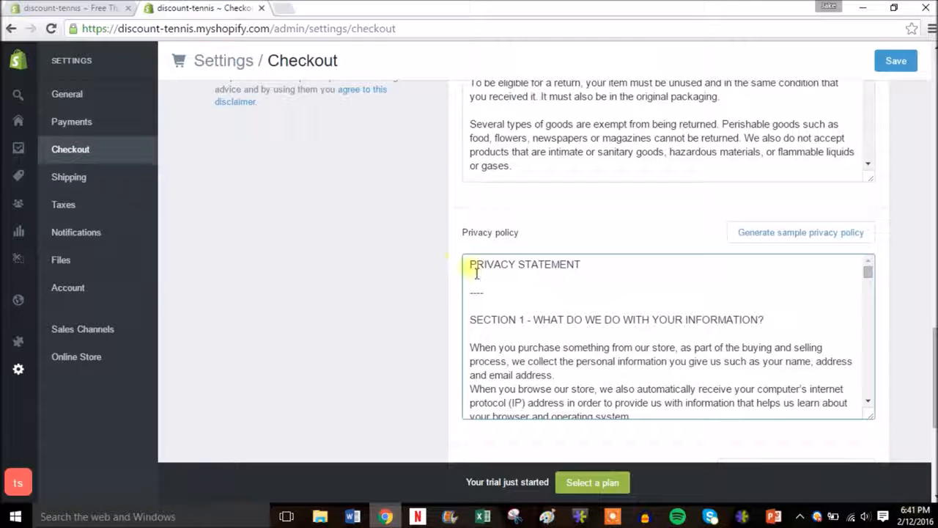
# Select the full privacy policy text and save the checkout settings
pyautogui.moveTo(482, 271); pyautogui.dragTo(733, 483)
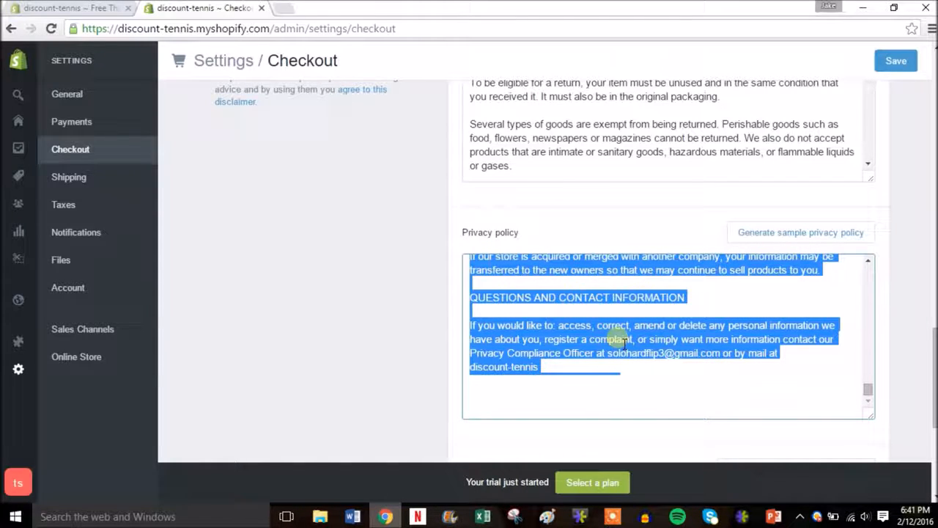
pyautogui.scroll(7, 932, 388)
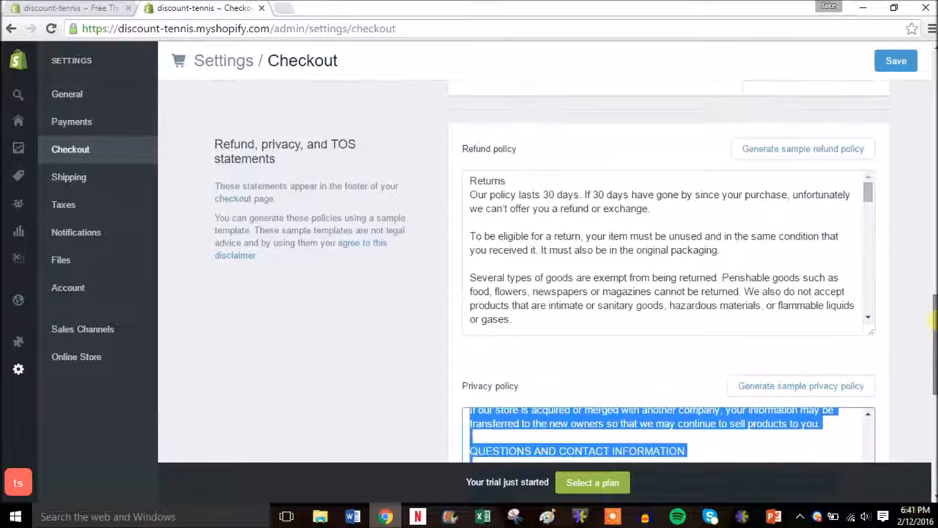
pyautogui.click(897, 63)
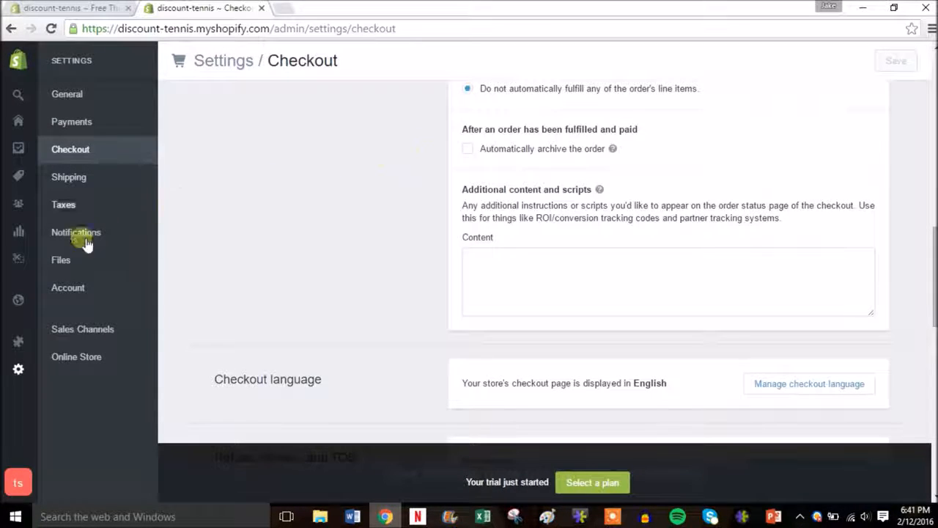
# Go to Online Store > Pages, listing About us and Home page, and begin a new page
pyautogui.click(18, 304)
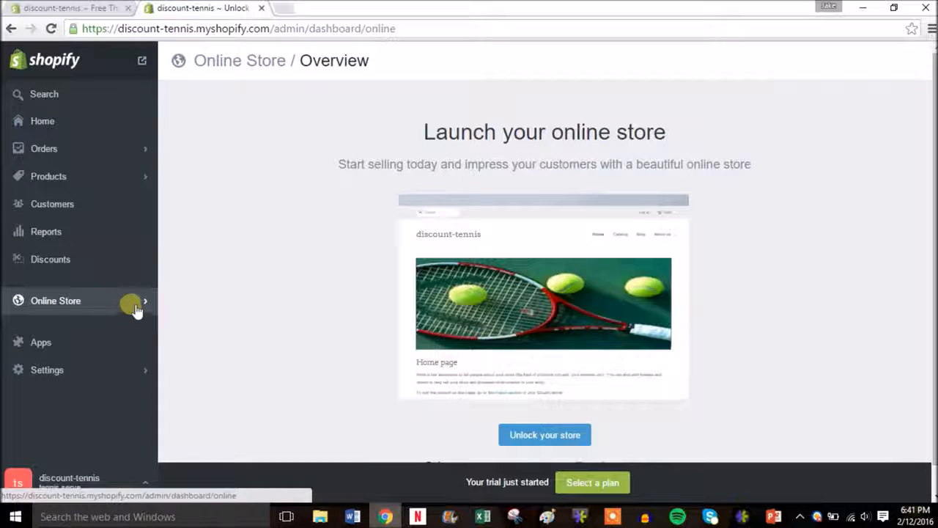
pyautogui.click(143, 304)
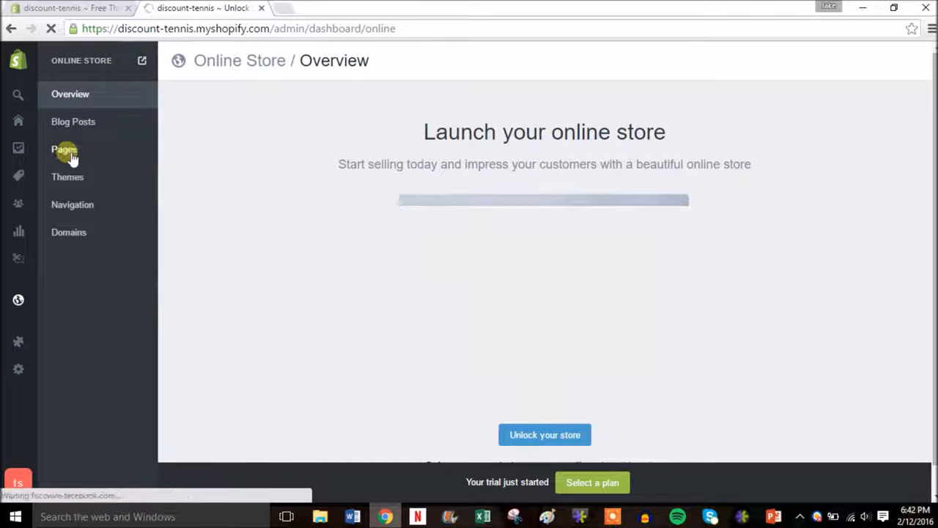
pyautogui.click(65, 150)
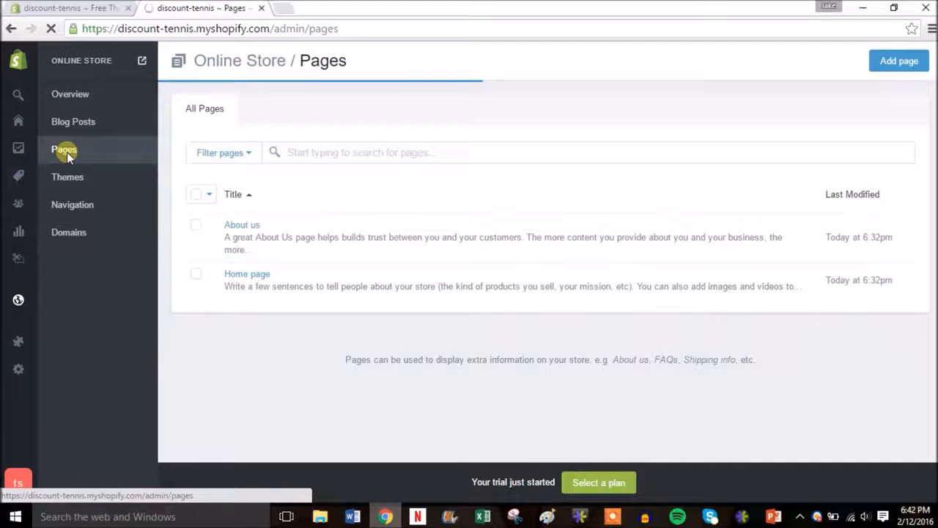
pyautogui.click(902, 60)
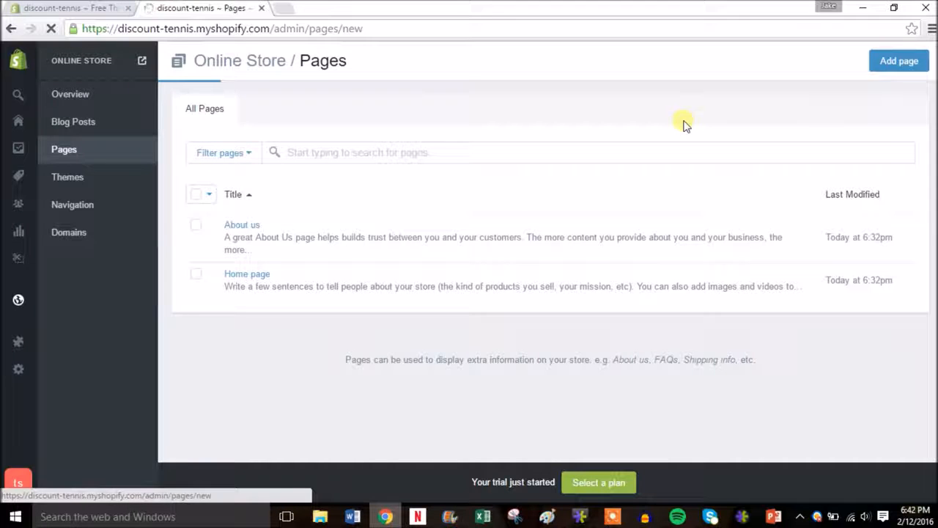
# Add a page titled Privacy Policy, paste in the privacy statement as its content, and save it
pyautogui.click(433, 164)
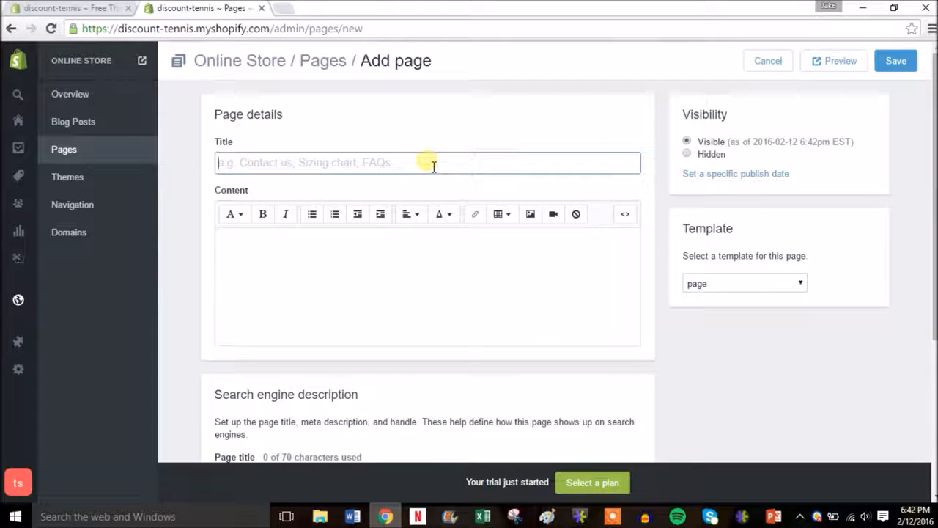
pyautogui.write('Priv')
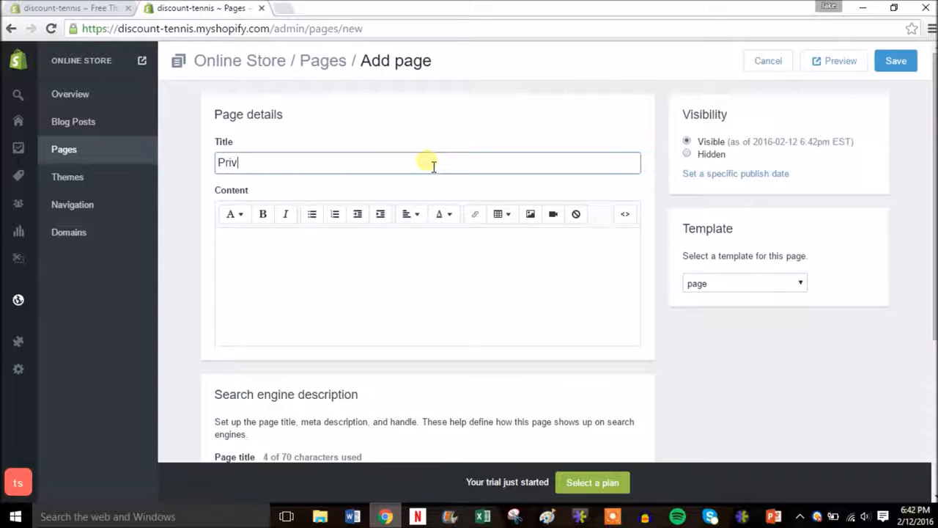
pyautogui.write('olicy')
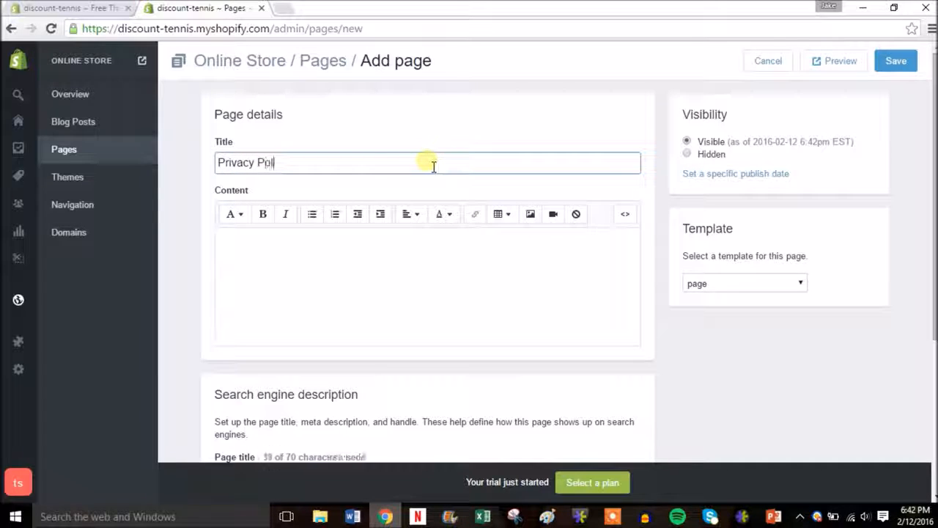
pyautogui.click(349, 275)
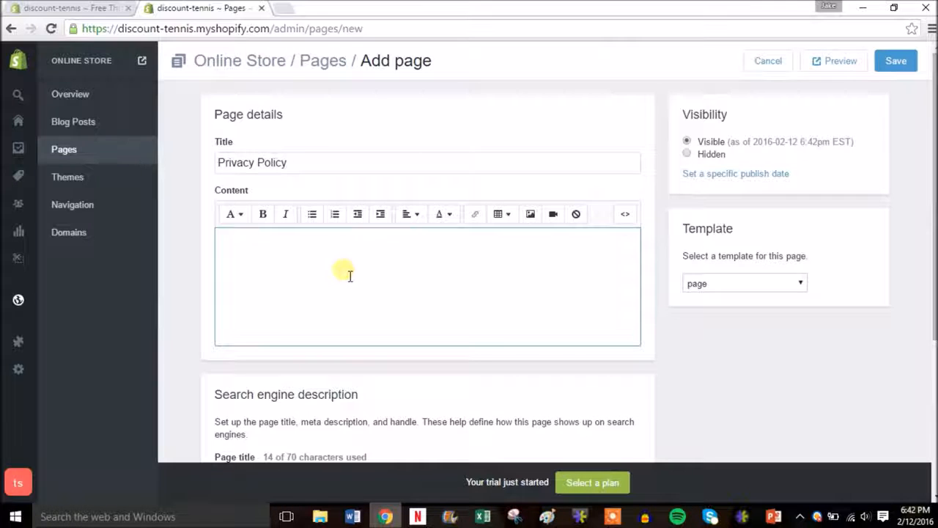
pyautogui.hotkey('ctrl', 'v')
pyautogui.moveTo(934, 168)
pyautogui.mouseDown()
pyautogui.moveTo(934, 211)
pyautogui.moveTo(935, 168)
pyautogui.mouseUp()
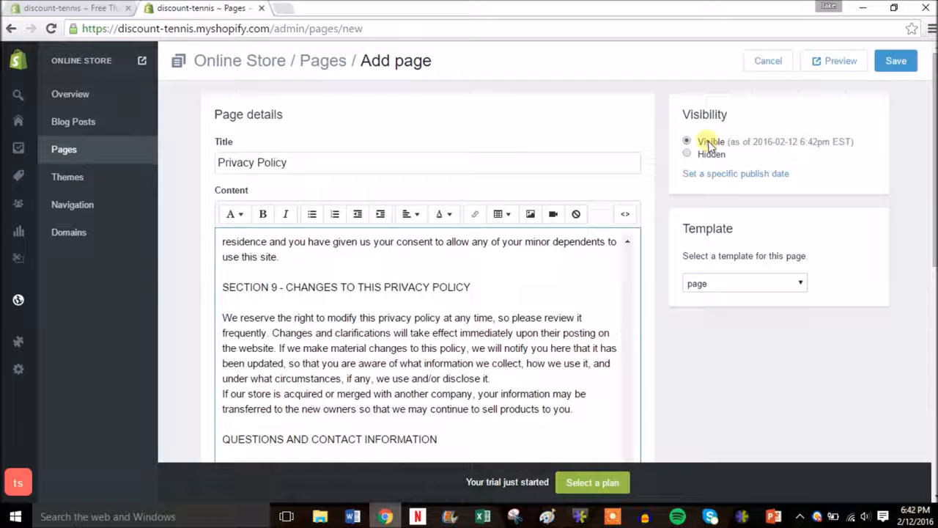
pyautogui.click(901, 63)
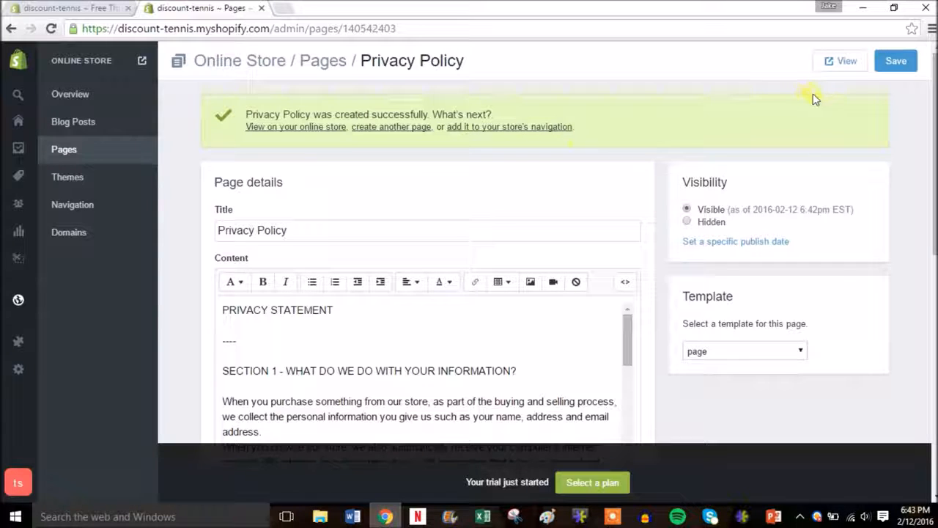
pyautogui.rightClick(841, 61)
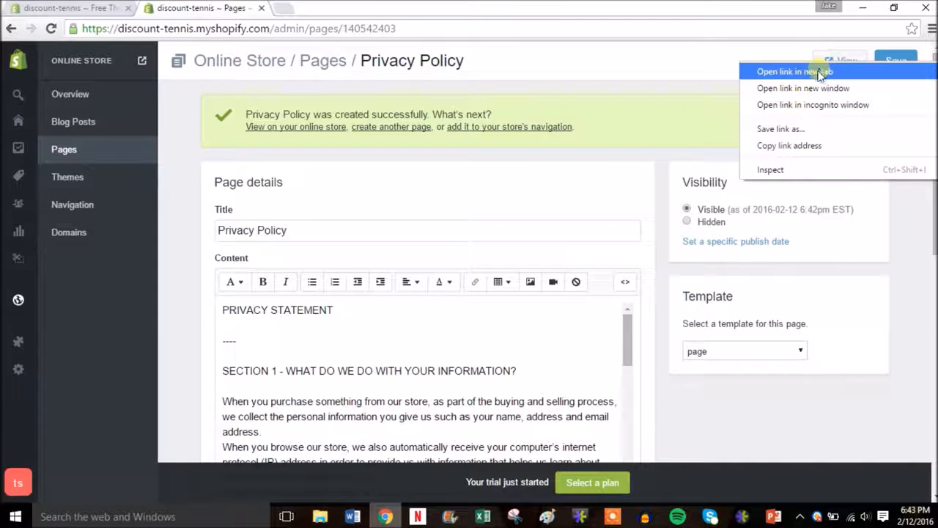
pyautogui.click(794, 72)
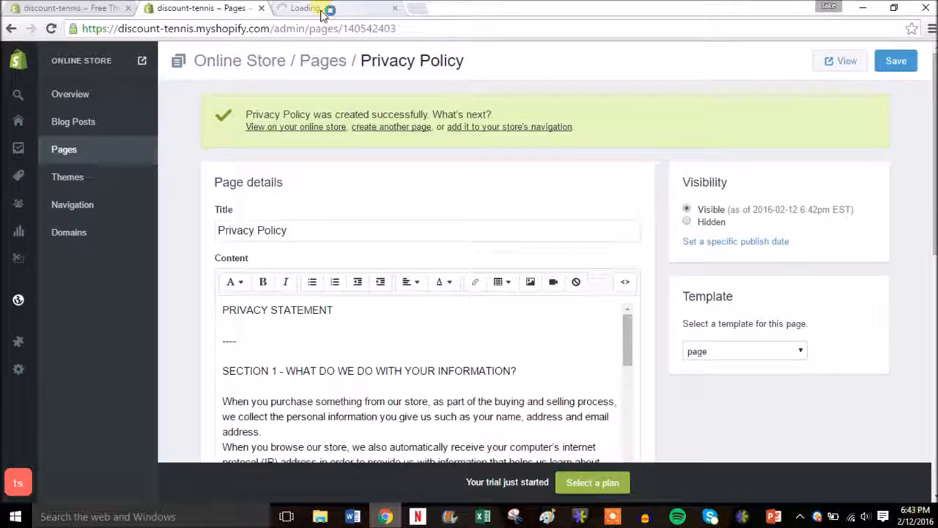
pyautogui.click(323, 12)
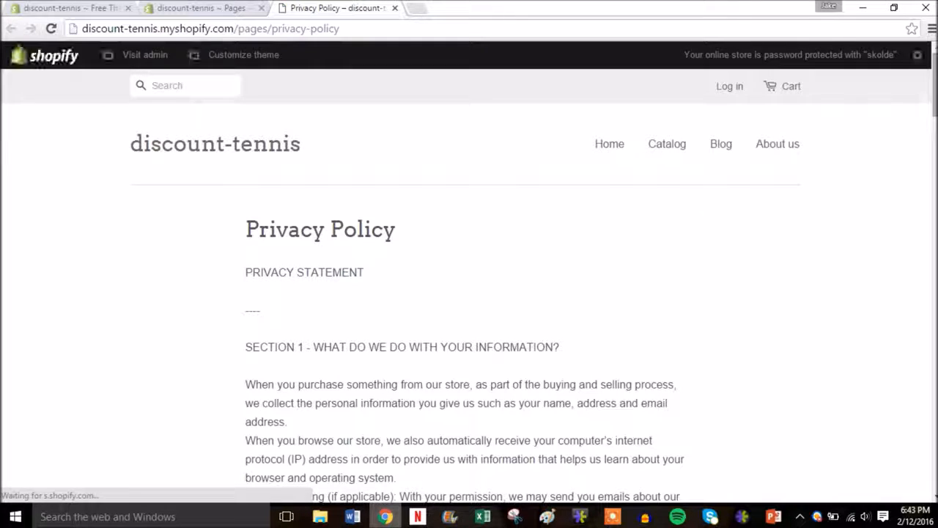
pyautogui.moveTo(934, 74); pyautogui.dragTo(929, 95)
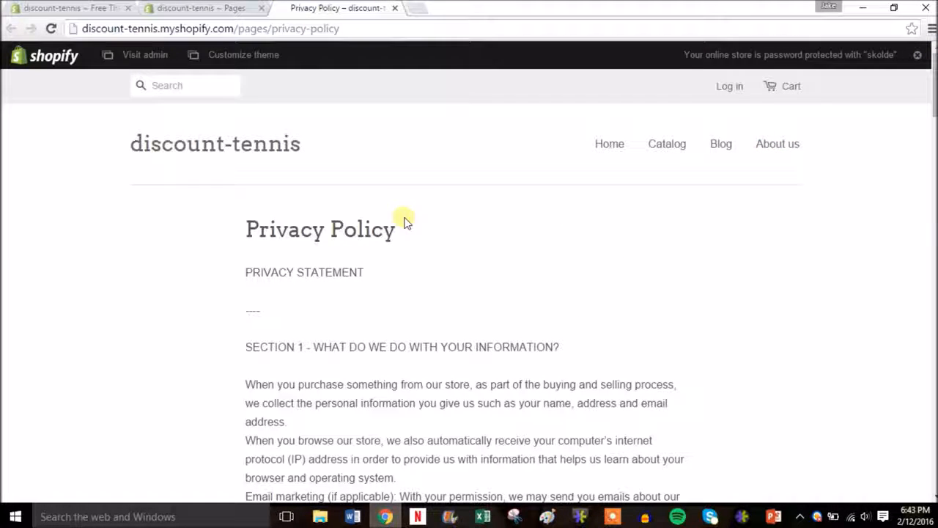
pyautogui.click(395, 8)
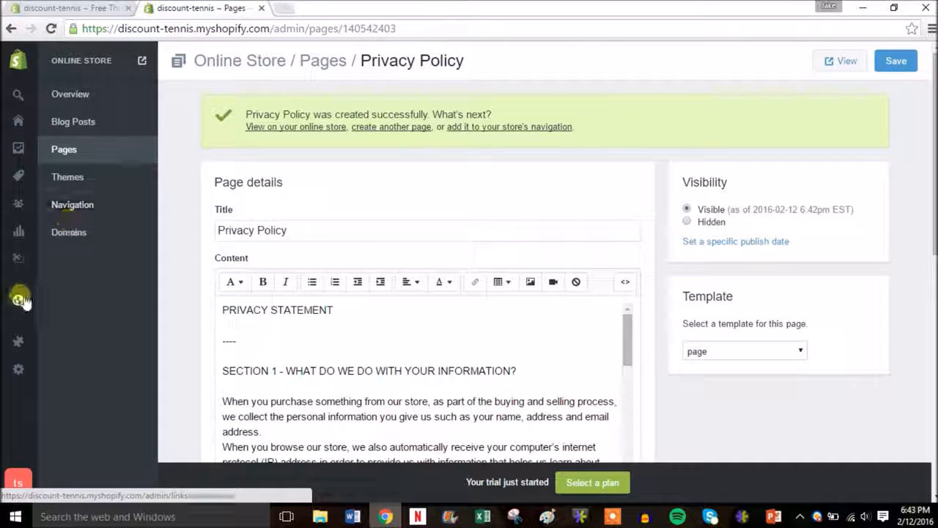
# Open Settings > Shipping to see the $10.00 Standard and $20.00 Heavy Goods rates
pyautogui.moveTo(22, 369)
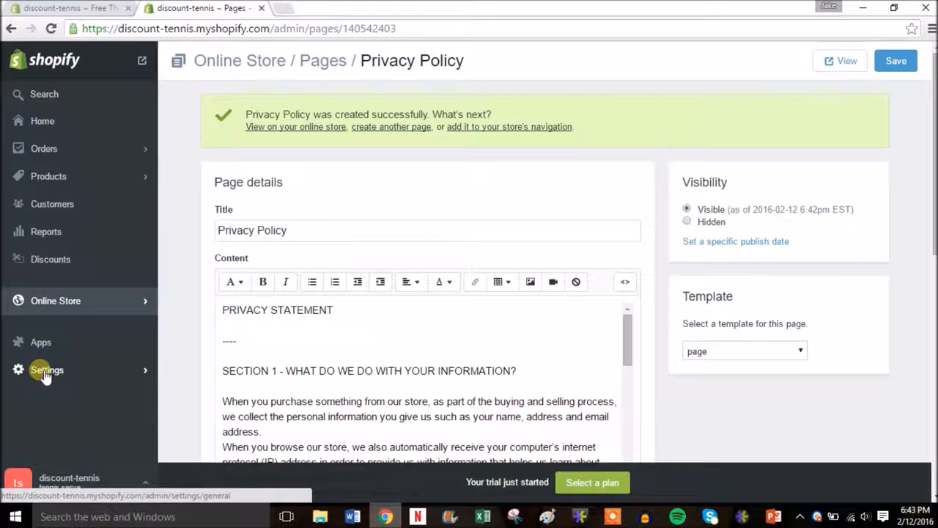
pyautogui.click(45, 373)
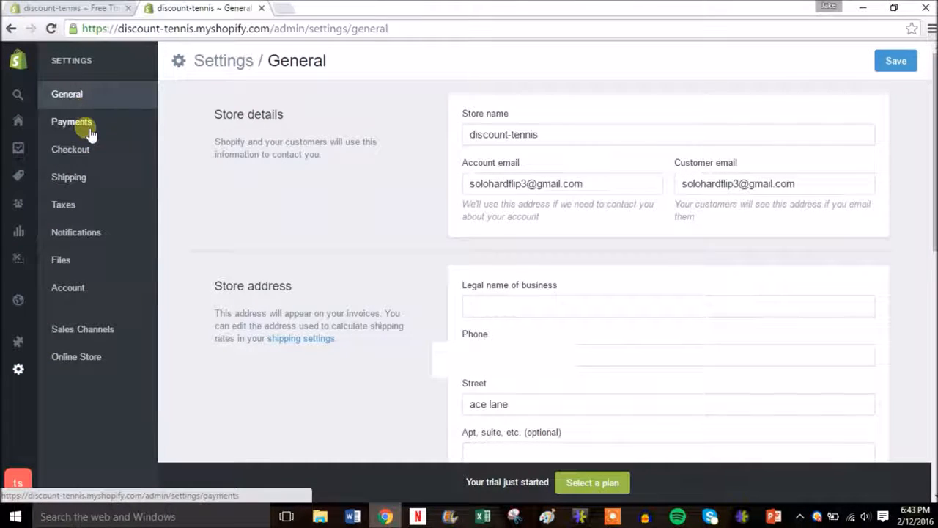
pyautogui.click(83, 186)
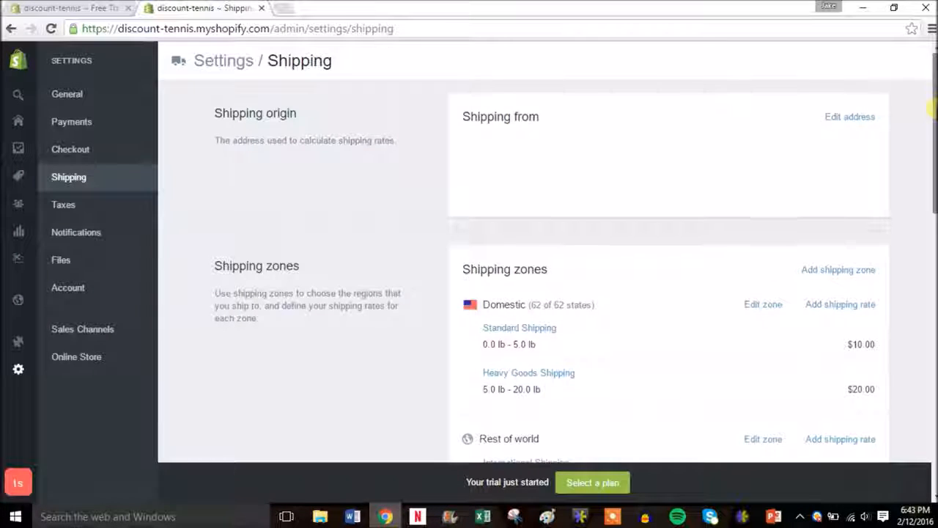
pyautogui.scroll(-2, 418, 176)
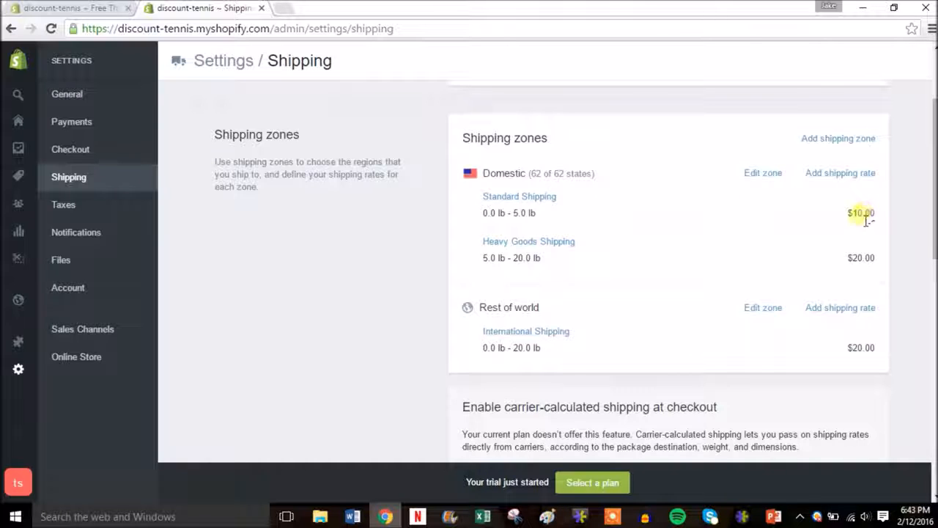
# Change the Domestic Standard Shipping cost from $10 to $5 and save it
pyautogui.click(542, 198)
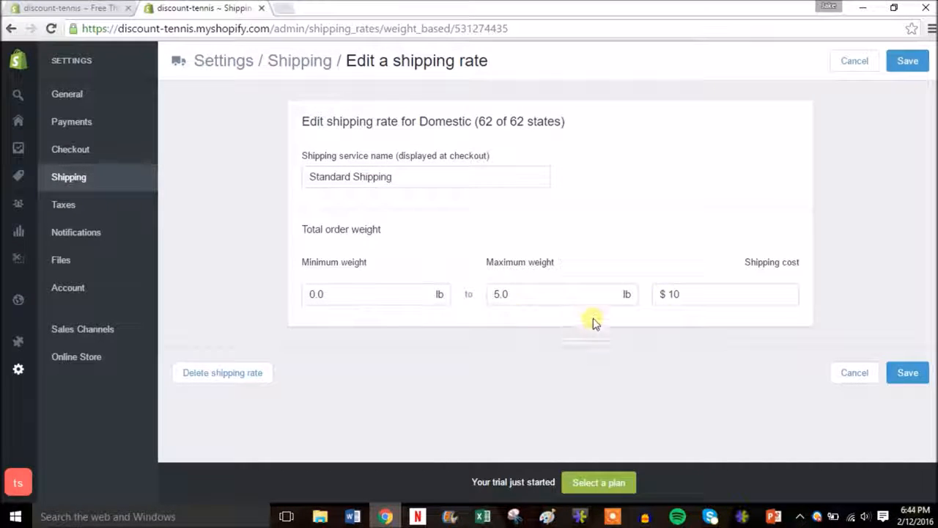
pyautogui.click(694, 300)
pyautogui.press('BackSpace')
pyautogui.press('BackSpace')
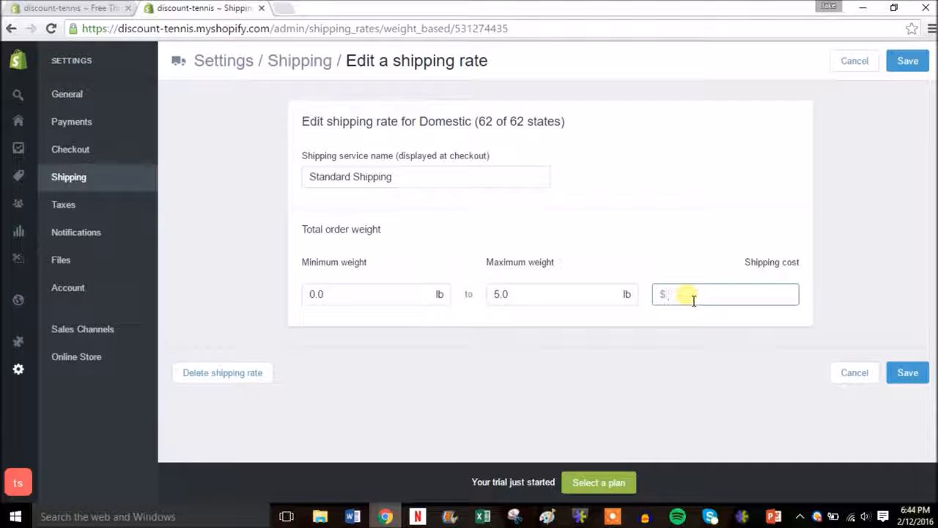
pyautogui.write('5')
pyautogui.click(889, 372)
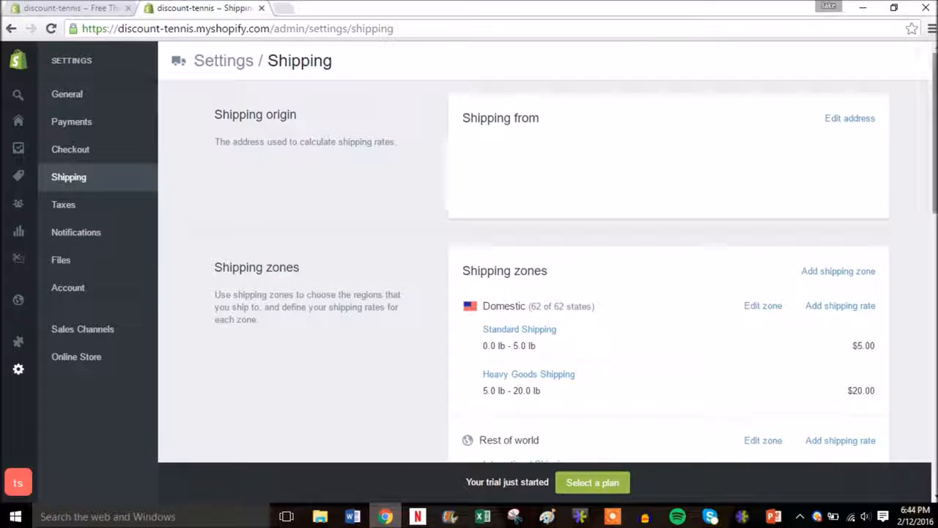
# Scroll through the shipping settings, then open the Taxes settings for Rest of World and United States
pyautogui.scroll(-2, 840, 308)
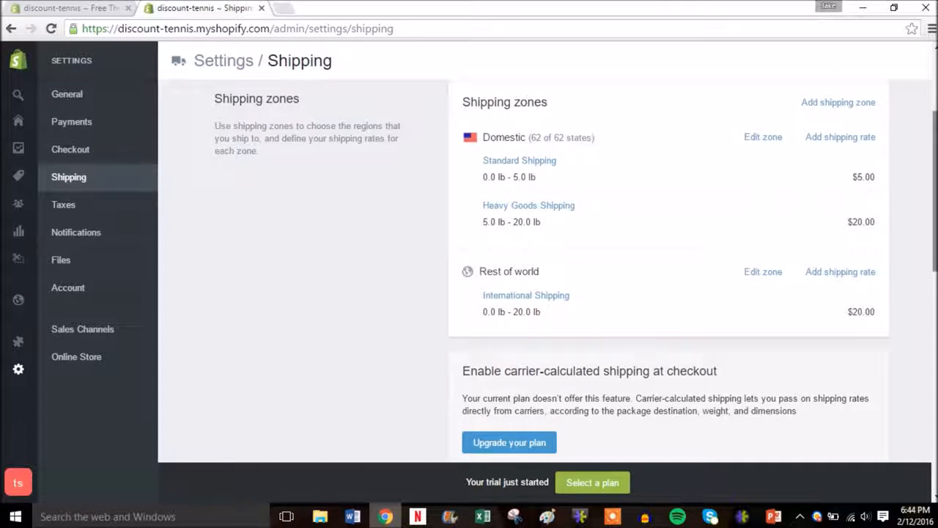
pyautogui.scroll(-2, 931, 279)
pyautogui.moveTo(931, 268); pyautogui.dragTo(932, 360)
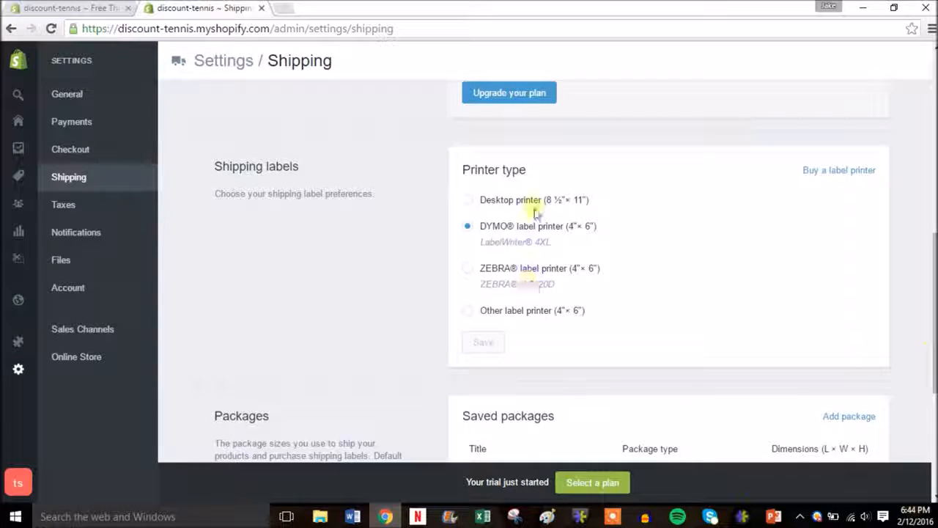
pyautogui.moveTo(931, 274); pyautogui.dragTo(932, 146)
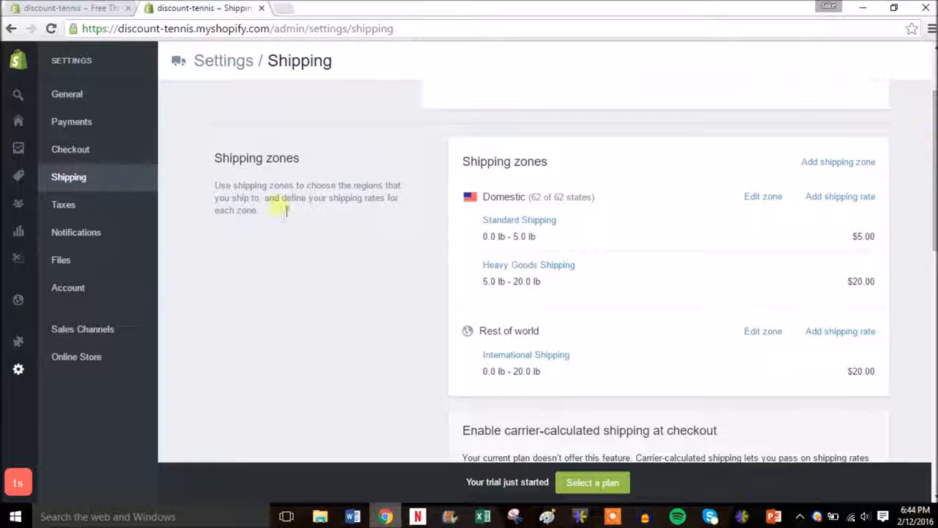
pyautogui.click(81, 210)
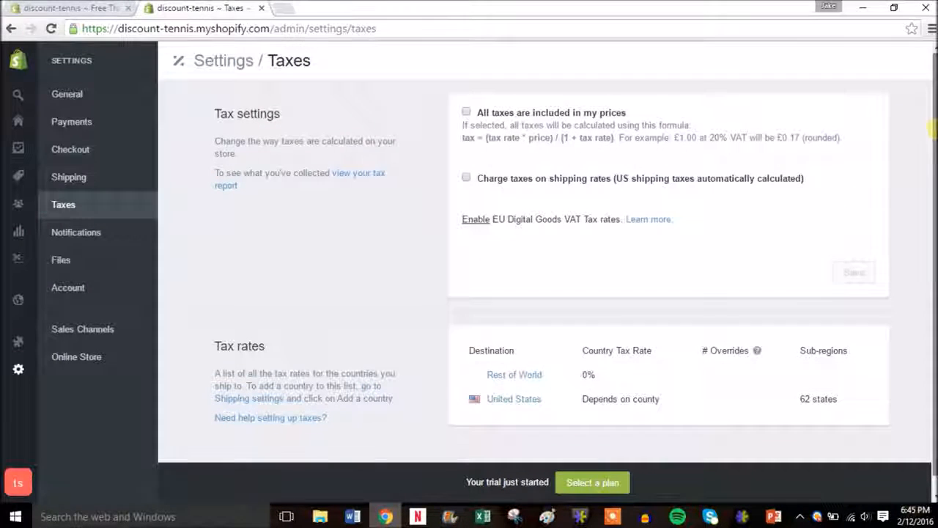
# Look through the Notifications email templates, then open the empty Files settings page
pyautogui.scroll(-1, 931, 128)
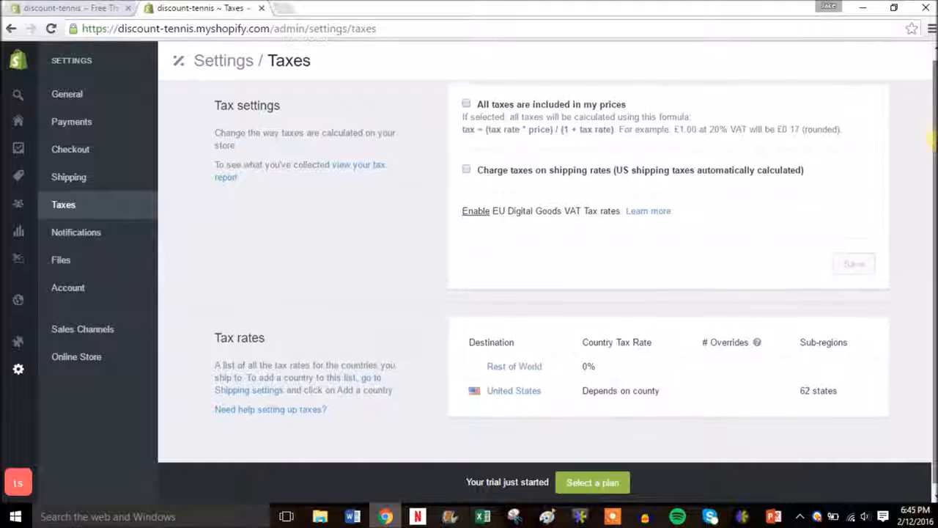
pyautogui.scroll(1, 931, 88)
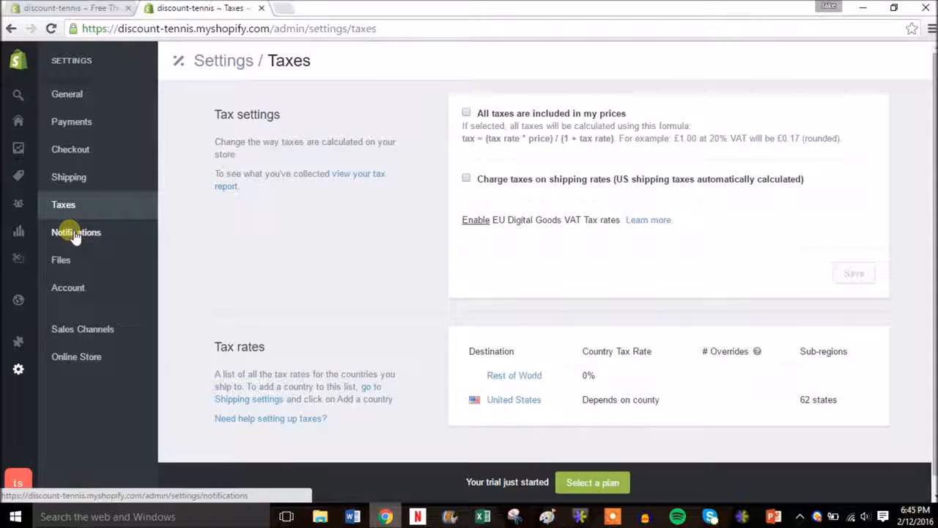
pyautogui.click(77, 241)
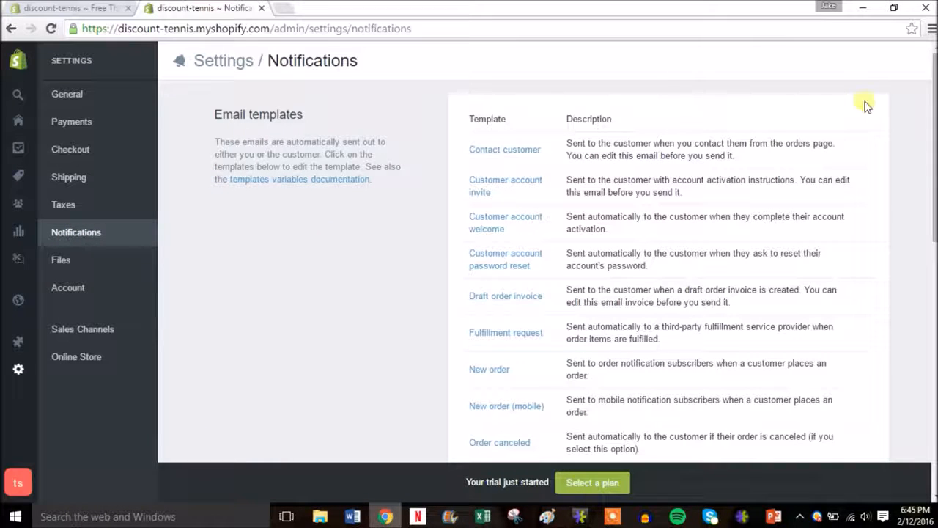
pyautogui.moveTo(928, 88); pyautogui.dragTo(930, 296)
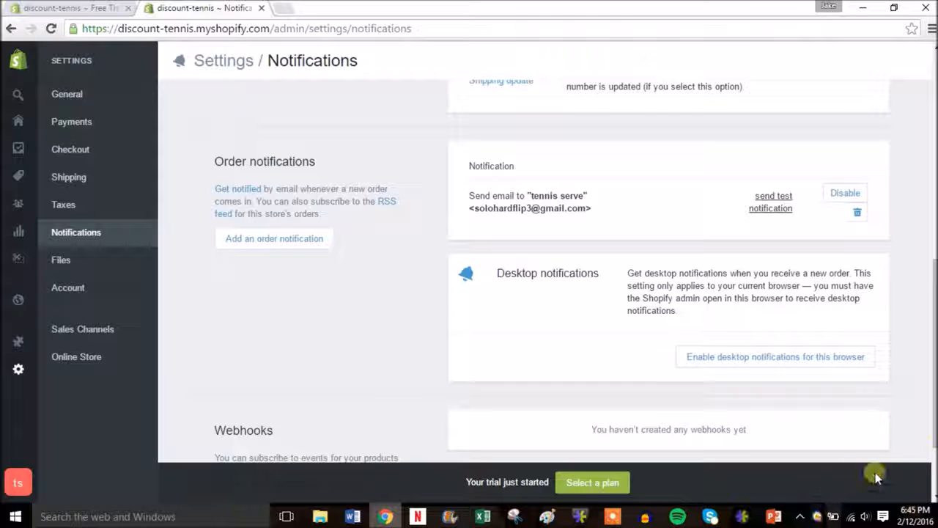
pyautogui.moveTo(934, 399); pyautogui.dragTo(933, 161)
pyautogui.click(87, 258)
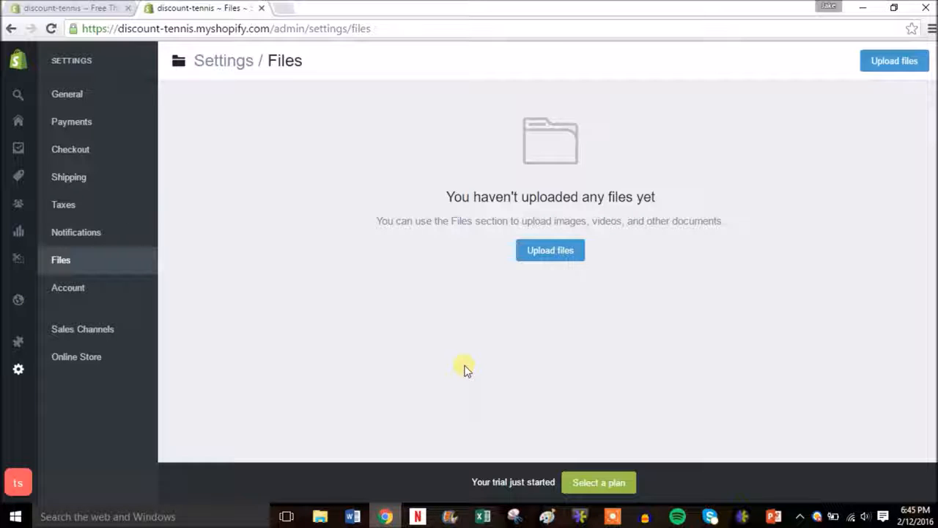
# Review the Account settings: Trial/Monthly plan, 2.9% + 30¢ card rate, billing and staff members
pyautogui.click(107, 291)
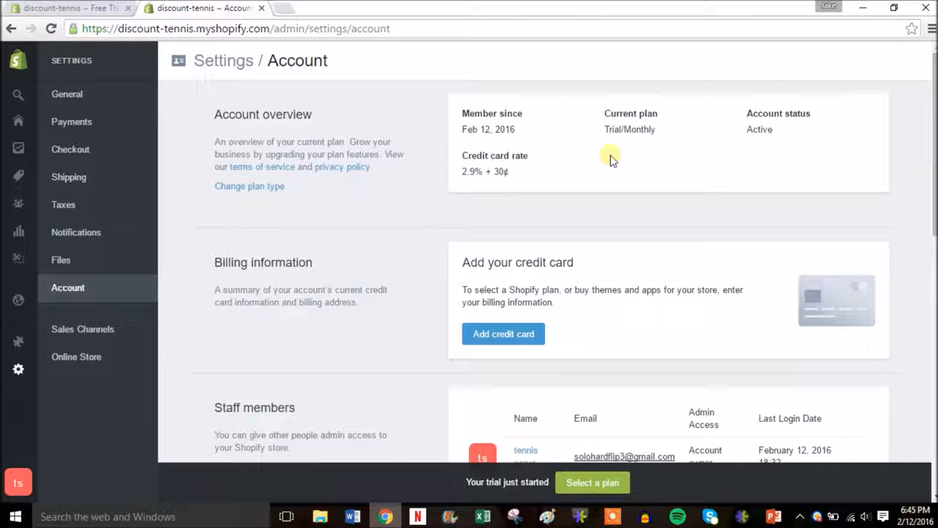
pyautogui.scroll(-3, 805, 233)
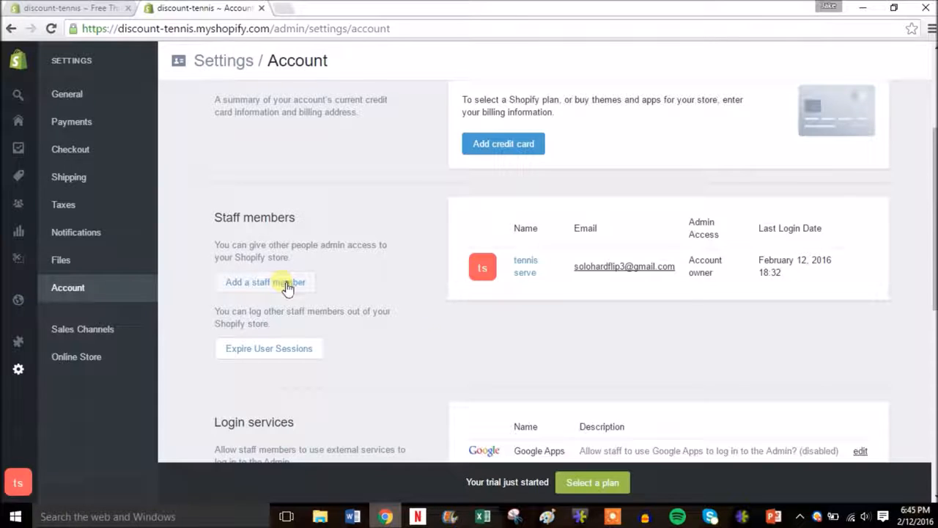
pyautogui.moveTo(935, 278); pyautogui.dragTo(935, 336)
pyautogui.scroll(3, 930, 131)
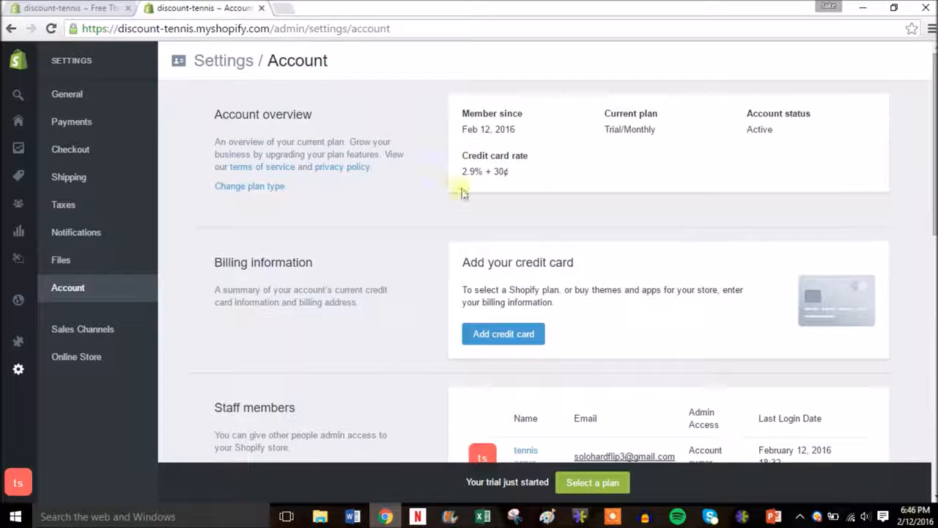
pyautogui.moveTo(18, 301)
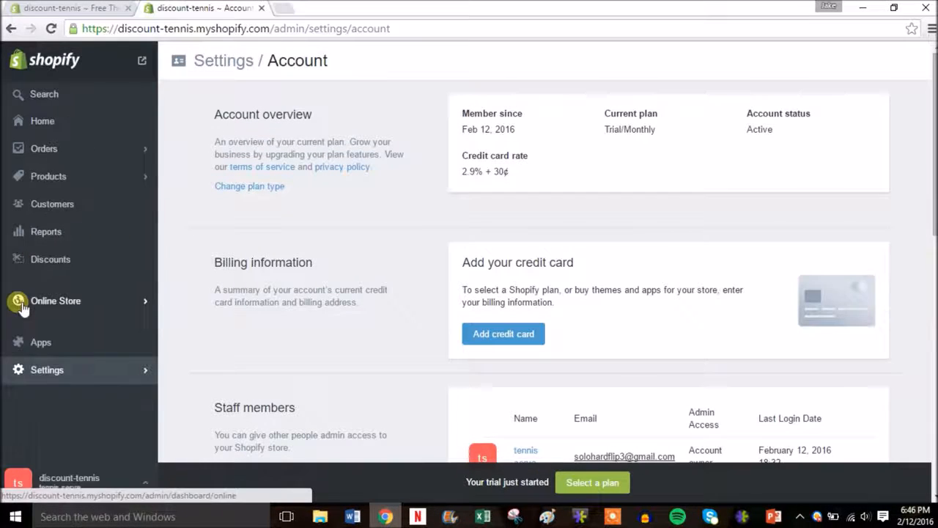
# Go to the Products list and open a blank Add product form
pyautogui.click(105, 305)
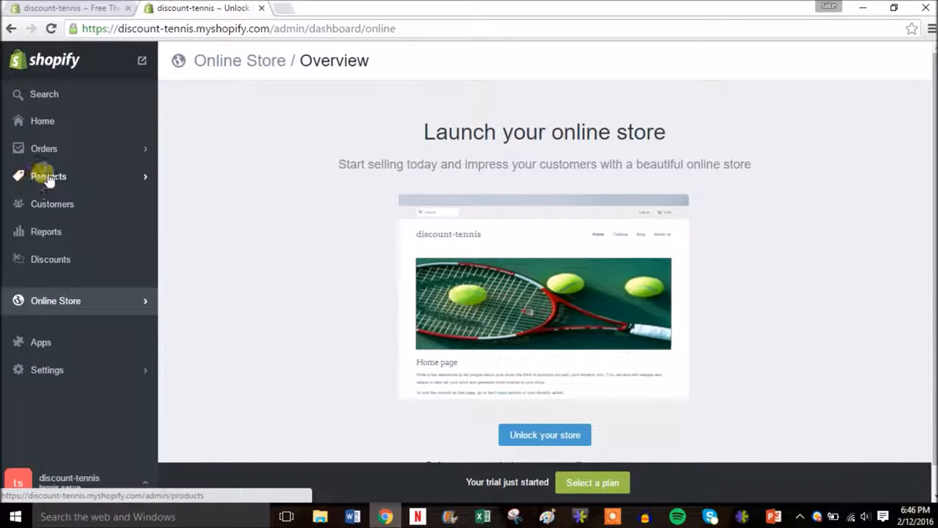
pyautogui.click(42, 174)
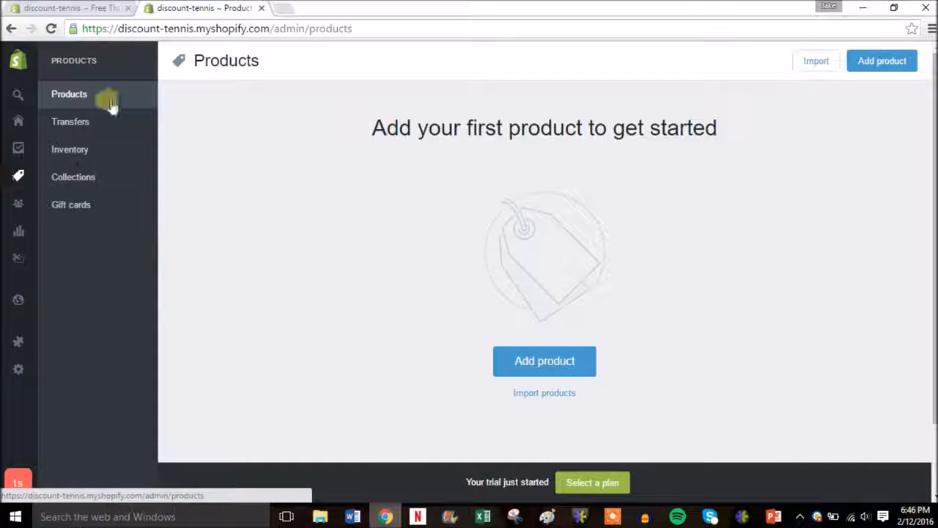
pyautogui.click(531, 363)
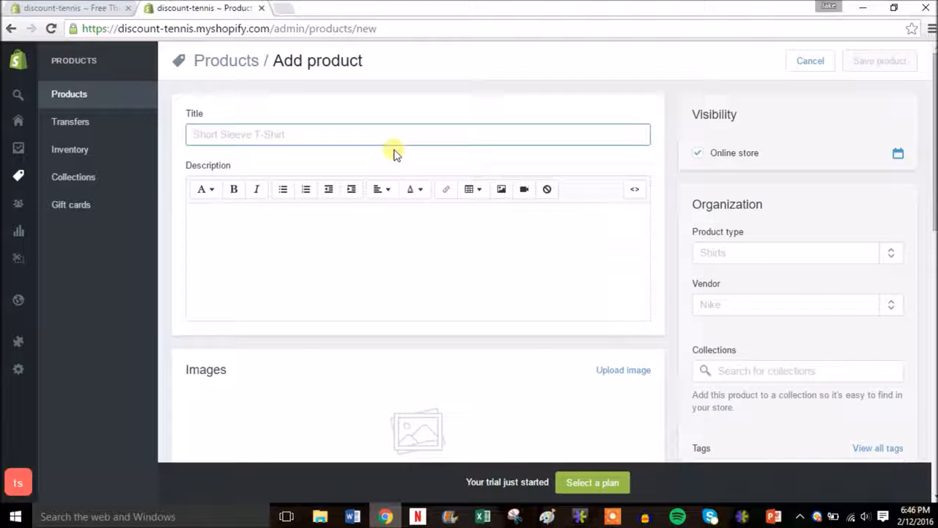
# Title the product 'Tennis Ball Bucket' with description 'Bucket of tennis balls perfect for practice.'
pyautogui.write('Tennis Ball B')
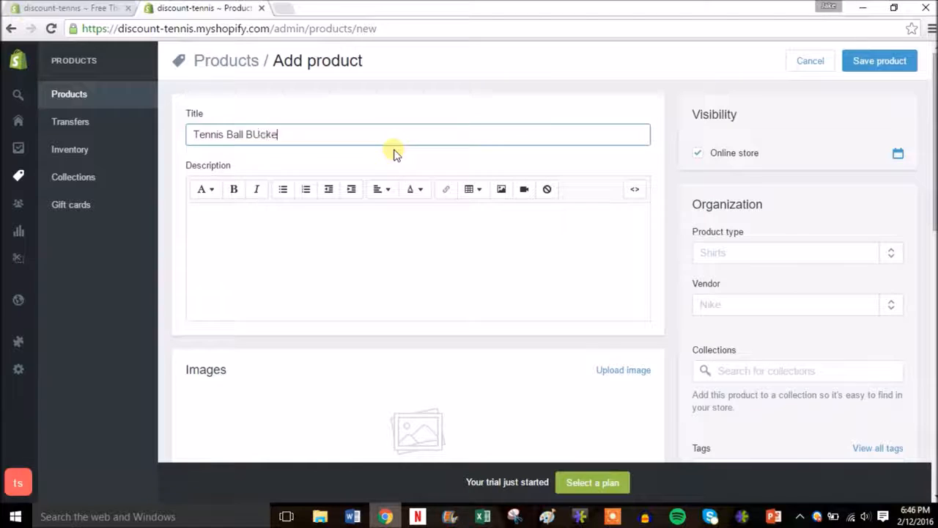
pyautogui.write('ucket')
pyautogui.click(311, 268)
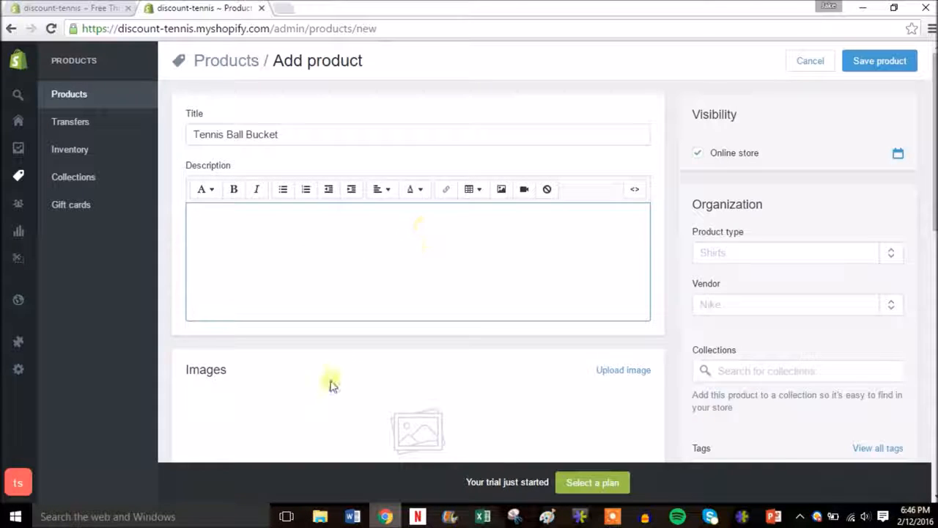
pyautogui.scroll(-1, 935, 209)
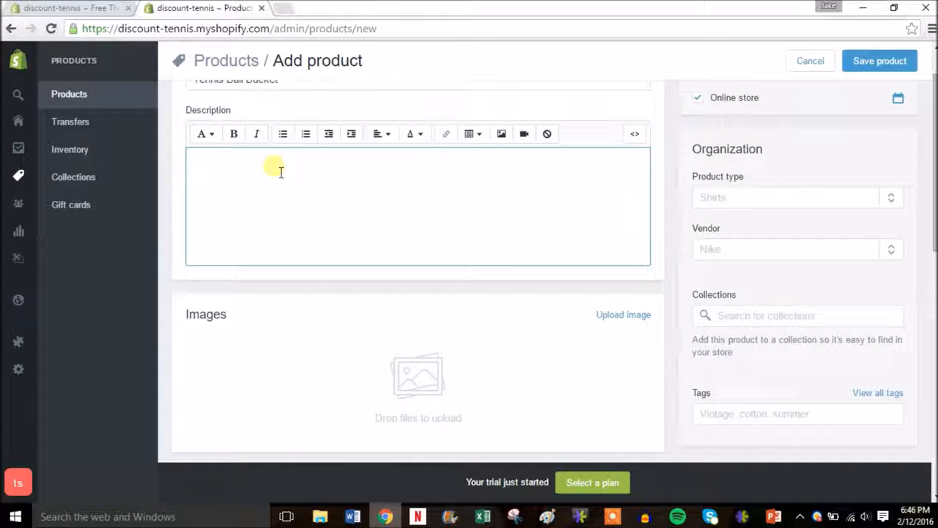
pyautogui.write('cket of tennis balls')
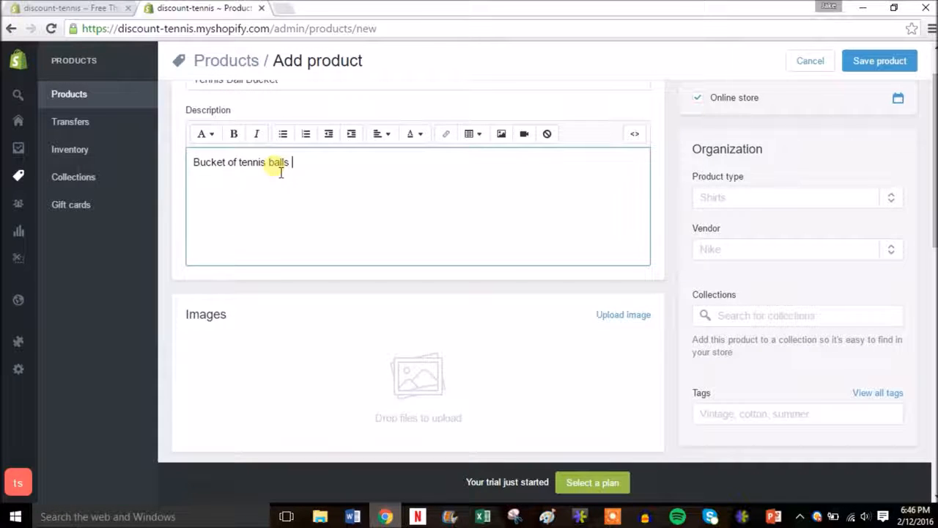
pyautogui.write(' perfect for pr')
pyautogui.write('act')
pyautogui.press('BackSpace')
pyautogui.write('ctice.')
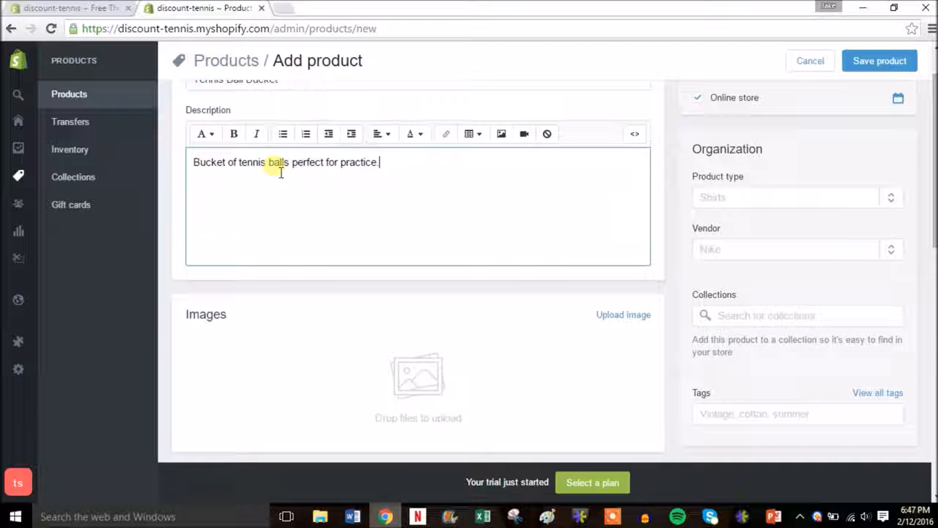
pyautogui.scroll(-3, 513, 276)
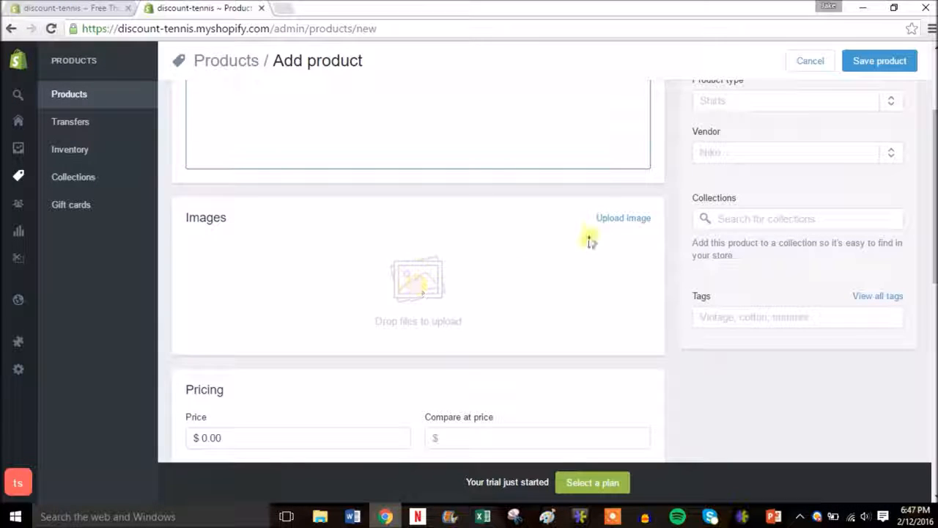
# Upload the Tennis Ball Bucket photo from the file dialog as the product's image
pyautogui.click(639, 220)
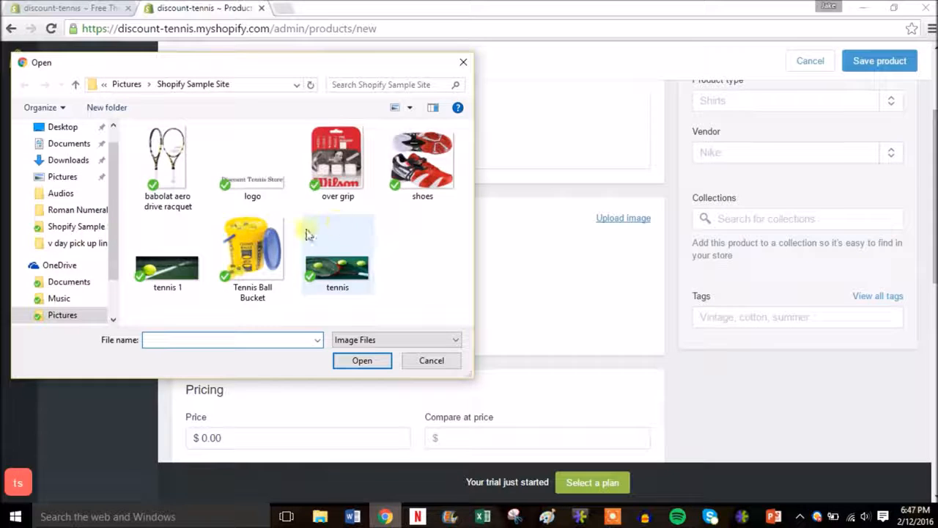
pyautogui.doubleClick(246, 262)
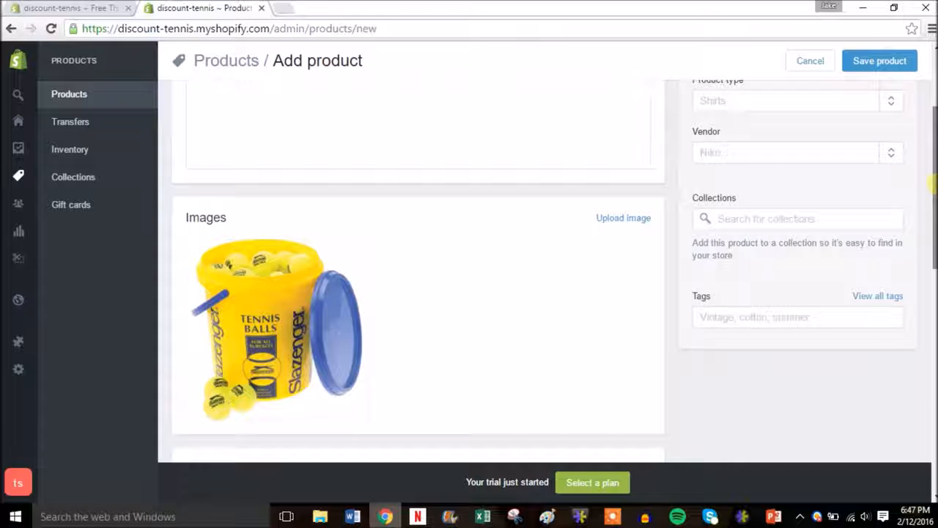
pyautogui.scroll(-2, 417, 271)
pyautogui.scroll(-1, 299, 259)
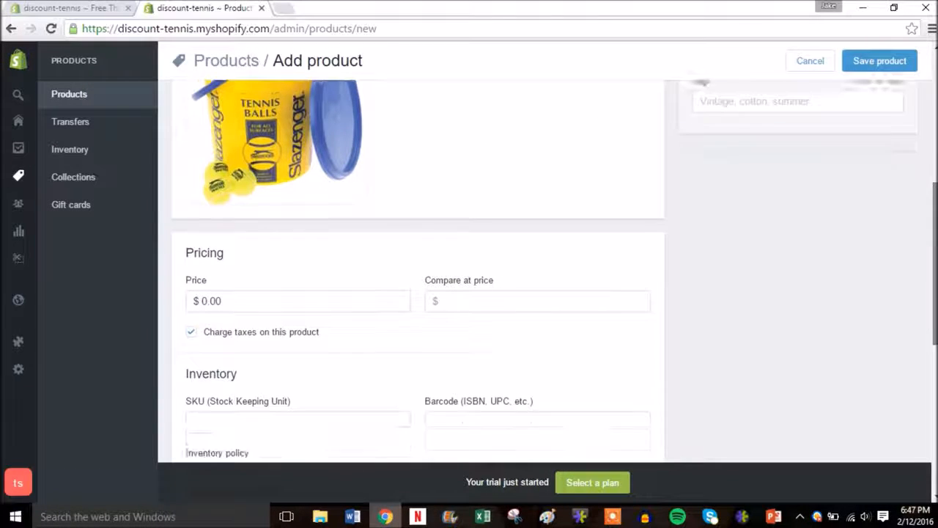
# Enter price 59.99, compare-at price 89.99 and SKU 1 for the Tennis Ball Bucket
pyautogui.moveTo(230, 295); pyautogui.dragTo(192, 302)
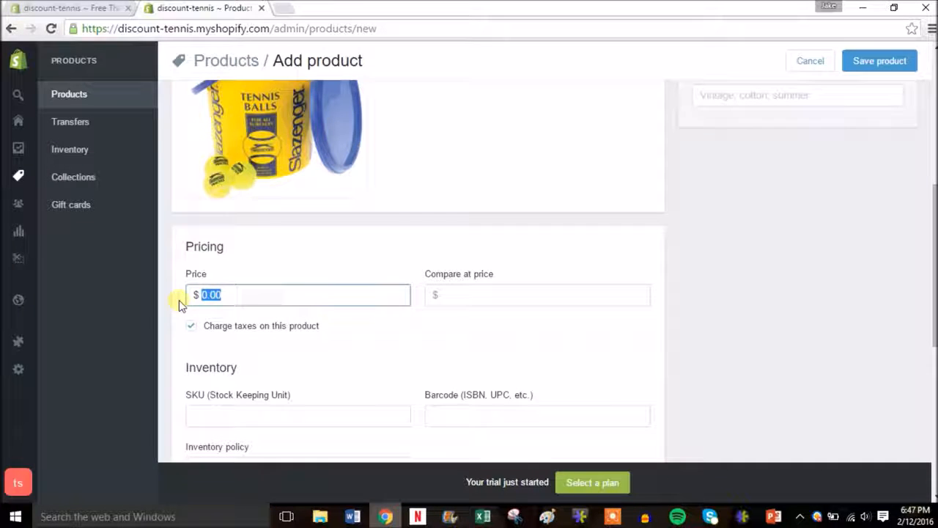
pyautogui.write('59.99')
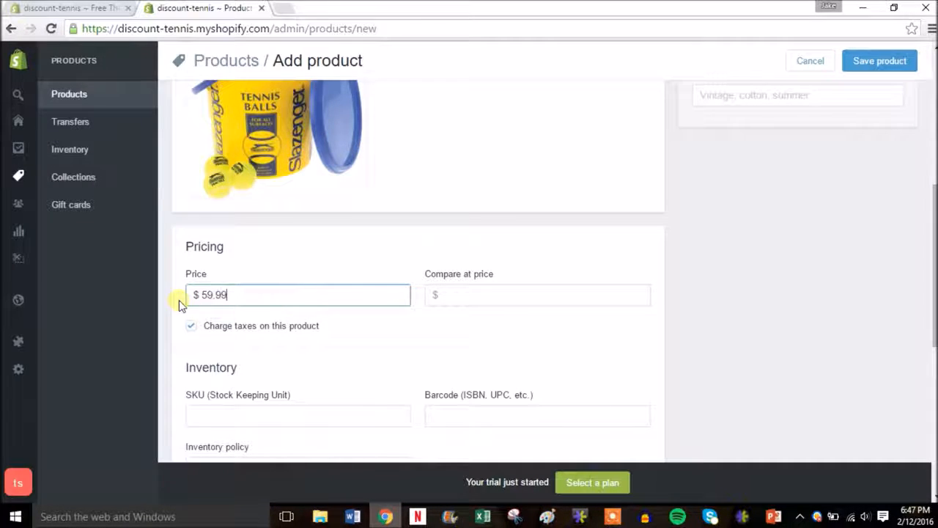
pyautogui.click(495, 297)
pyautogui.write('89.99')
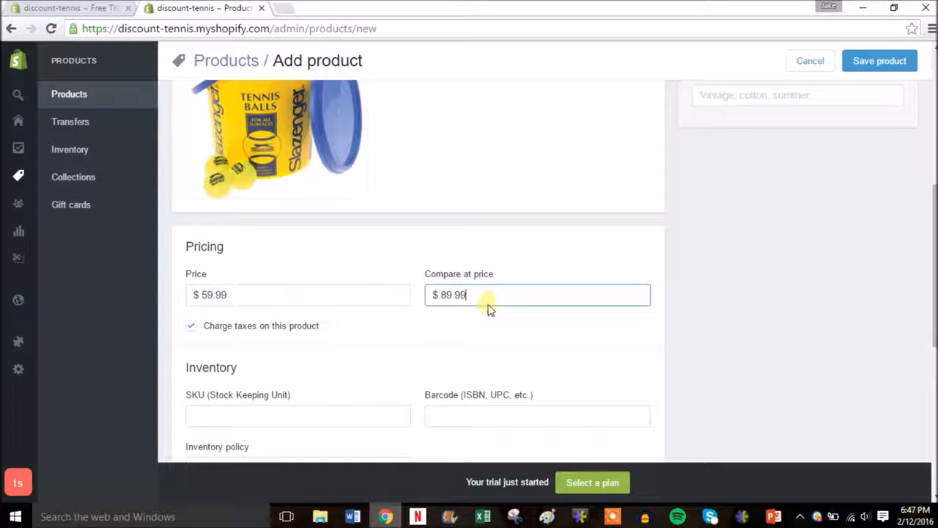
pyautogui.click(581, 328)
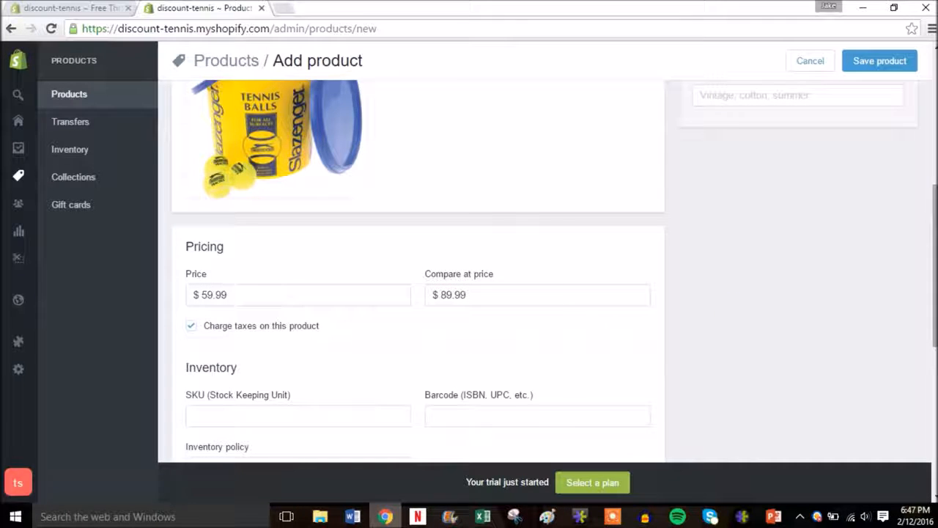
pyautogui.moveTo(935, 302); pyautogui.dragTo(934, 304)
pyautogui.scroll(-2, 358, 317)
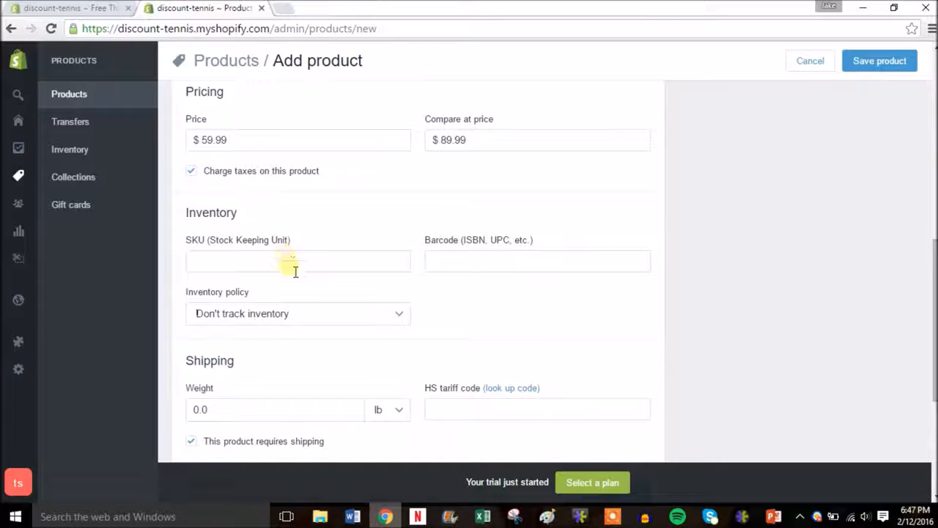
pyautogui.click(339, 270)
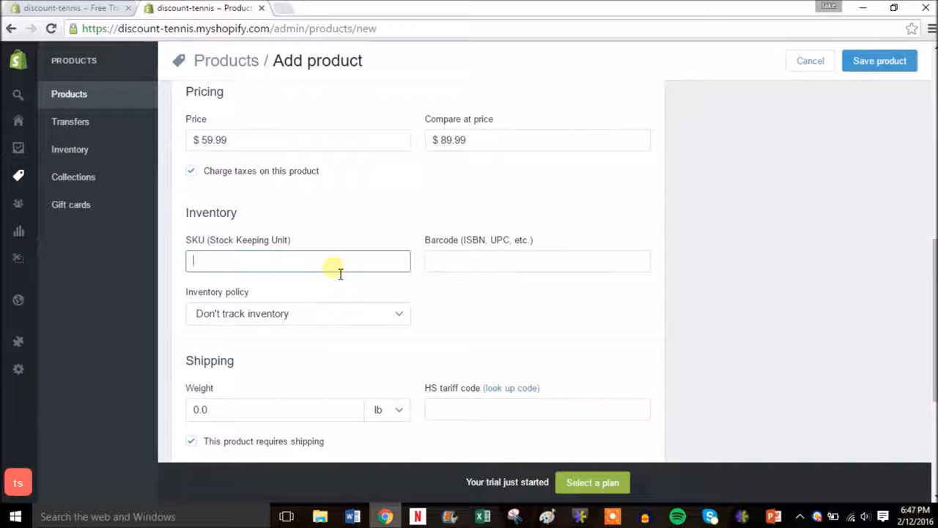
pyautogui.write('1')
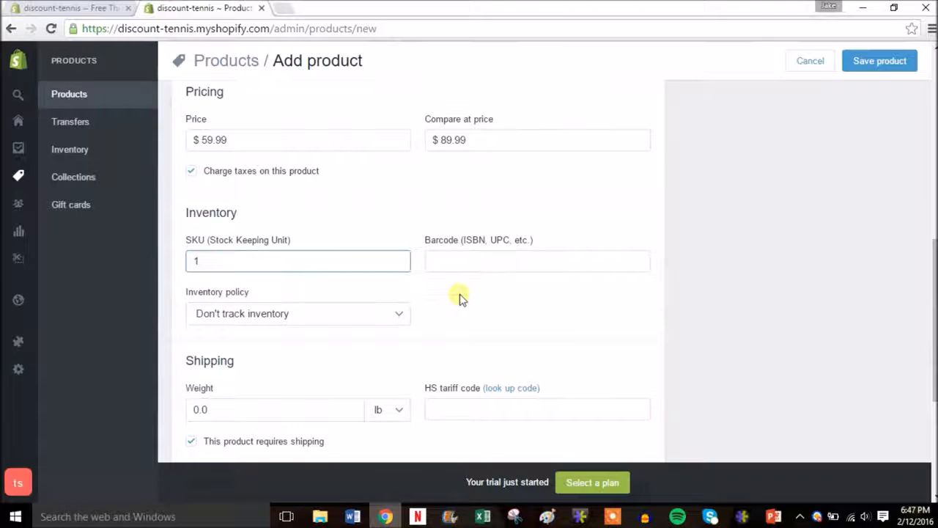
# Choose 'Shopify tracks this product's inventory' and set the quantity to 5
pyautogui.click(406, 317)
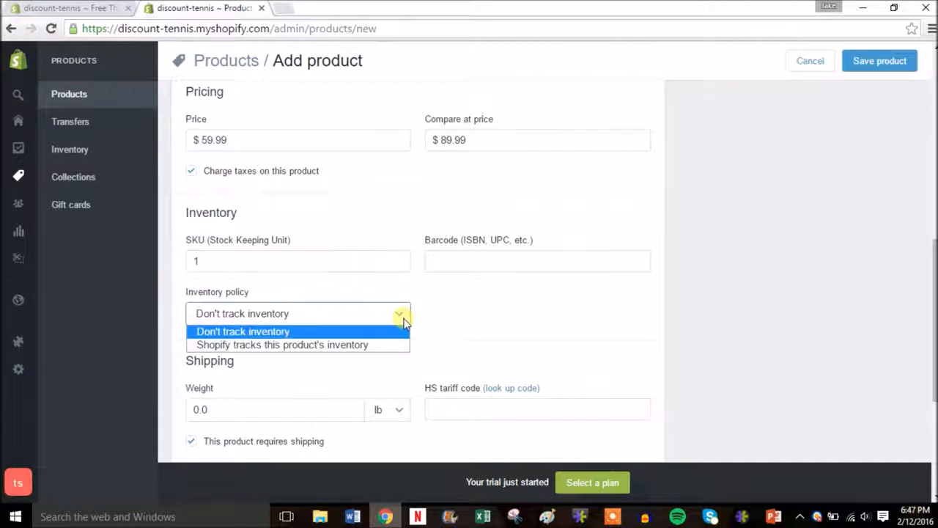
pyautogui.click(336, 349)
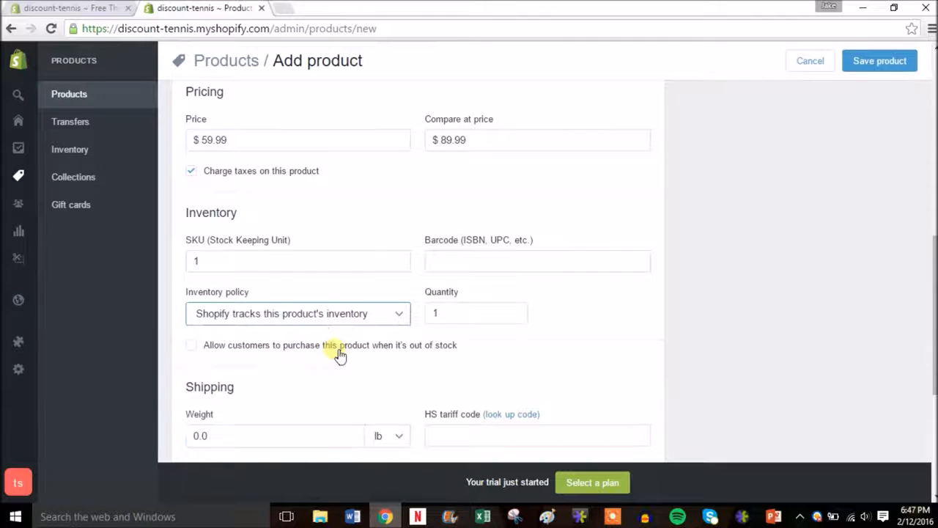
pyautogui.click(455, 314)
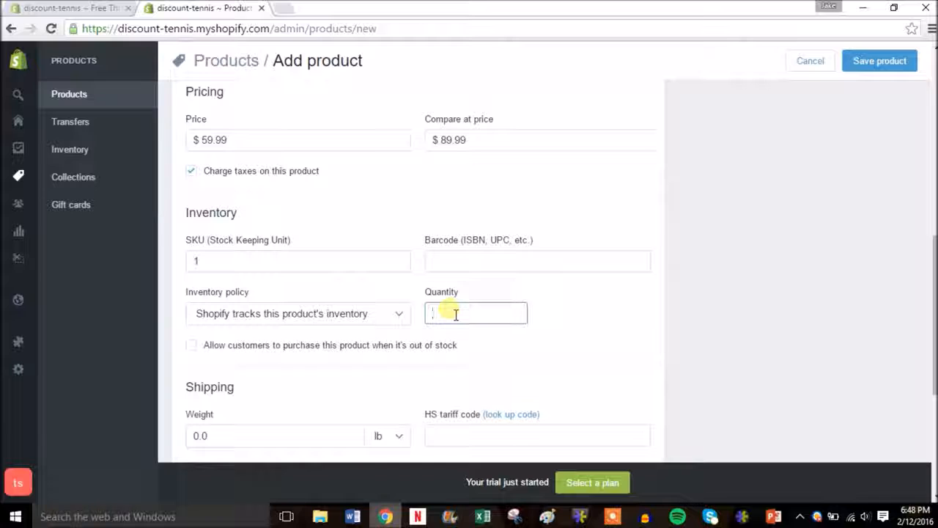
pyautogui.write('5')
pyautogui.click(568, 320)
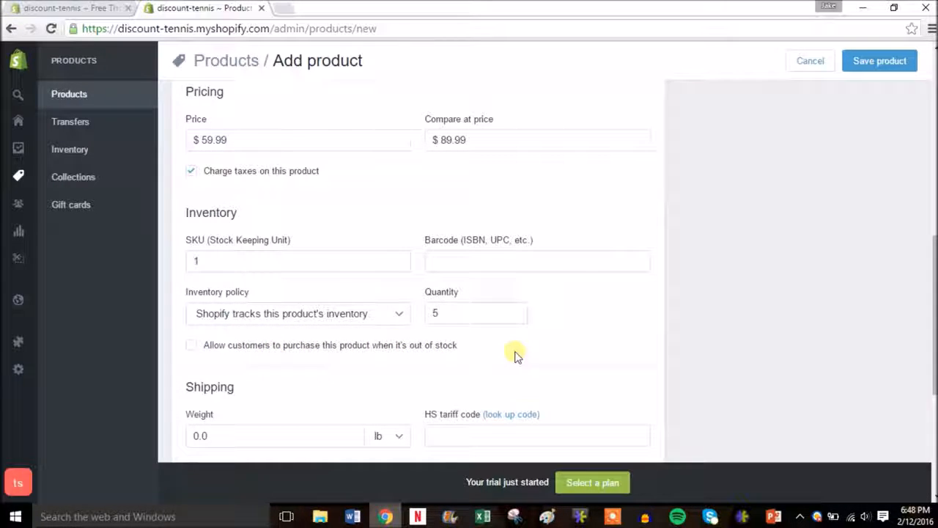
pyautogui.moveTo(933, 274); pyautogui.dragTo(933, 327)
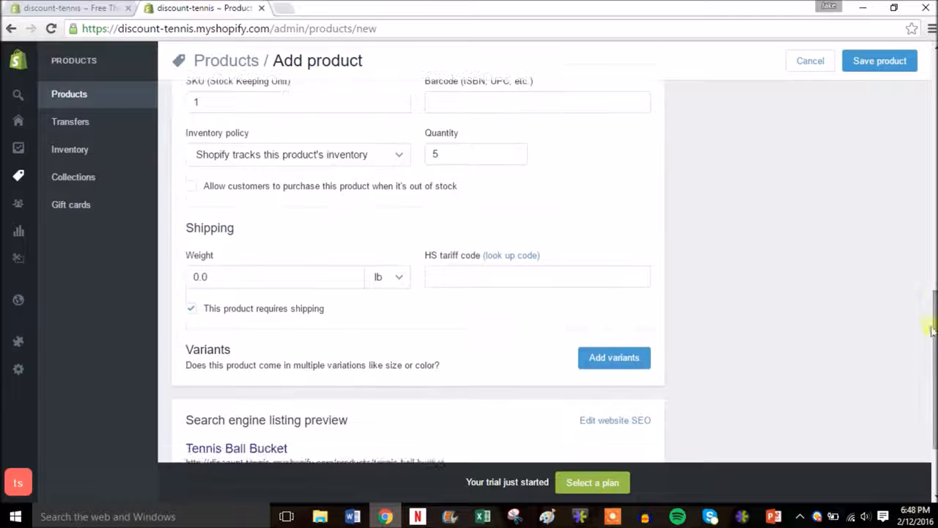
# Replace the 0.0 shipping weight with 10 lb
pyautogui.click(226, 287)
pyautogui.press('BackSpace')
pyautogui.press('BackSpace')
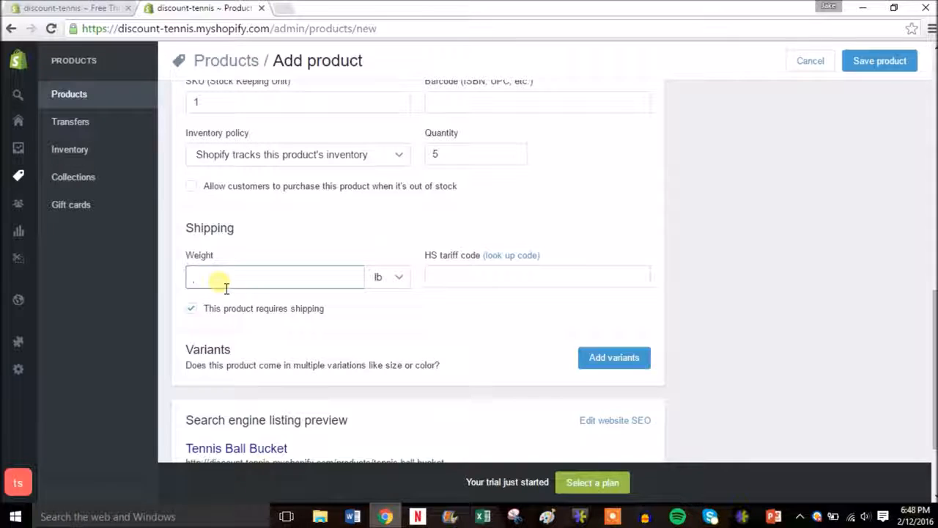
pyautogui.press('BackSpace')
pyautogui.write('10')
pyautogui.click(370, 314)
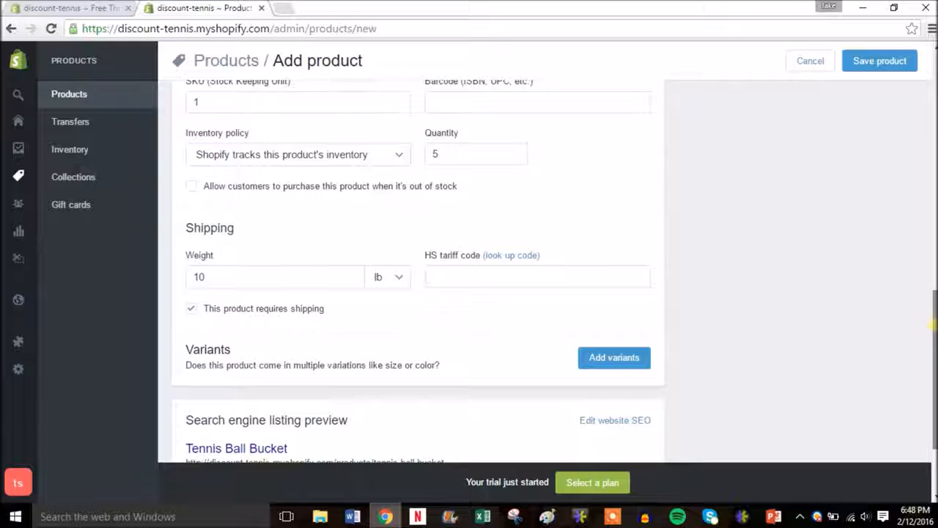
pyautogui.scroll(-2, 618, 341)
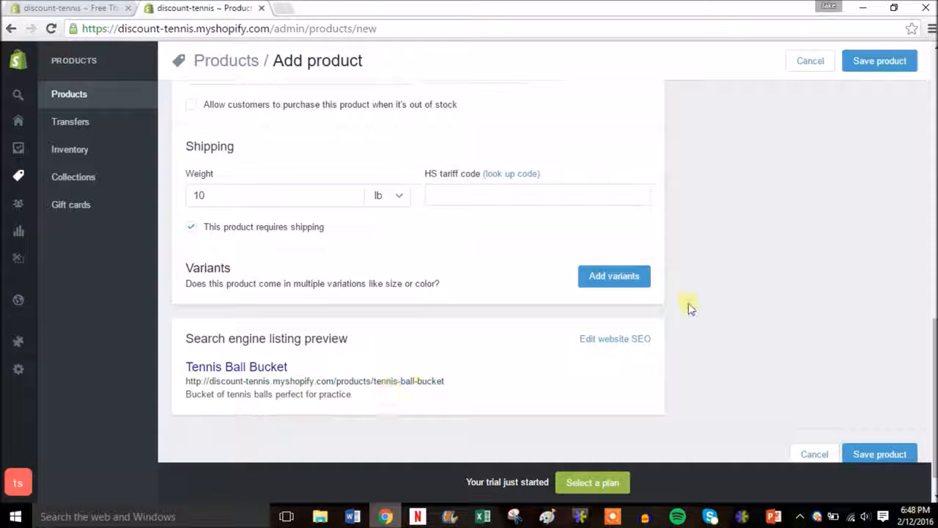
pyautogui.moveTo(935, 375); pyautogui.dragTo(932, 125)
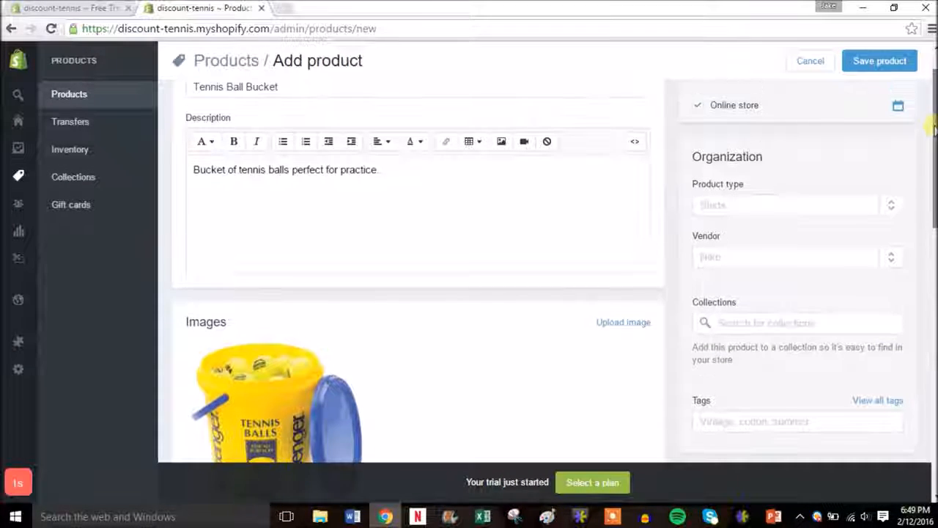
# Set the product type to Tennis Balls
pyautogui.click(764, 212)
pyautogui.write('T')
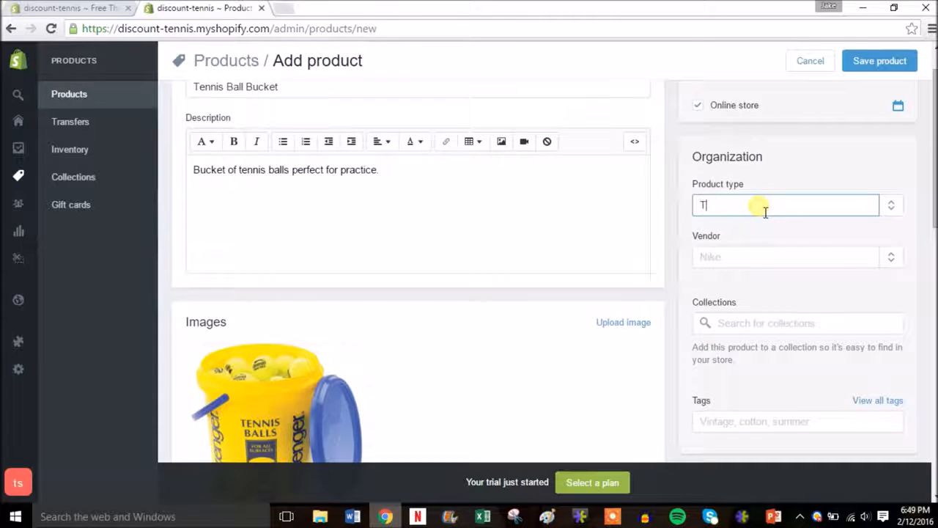
pyautogui.press('BackSpace')
pyautogui.write('Tennis Balls')
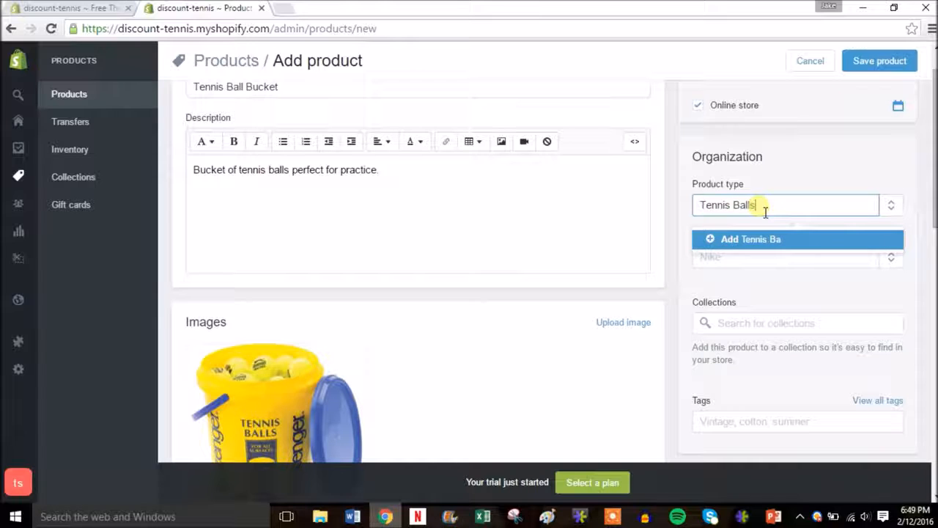
pyautogui.click(733, 267)
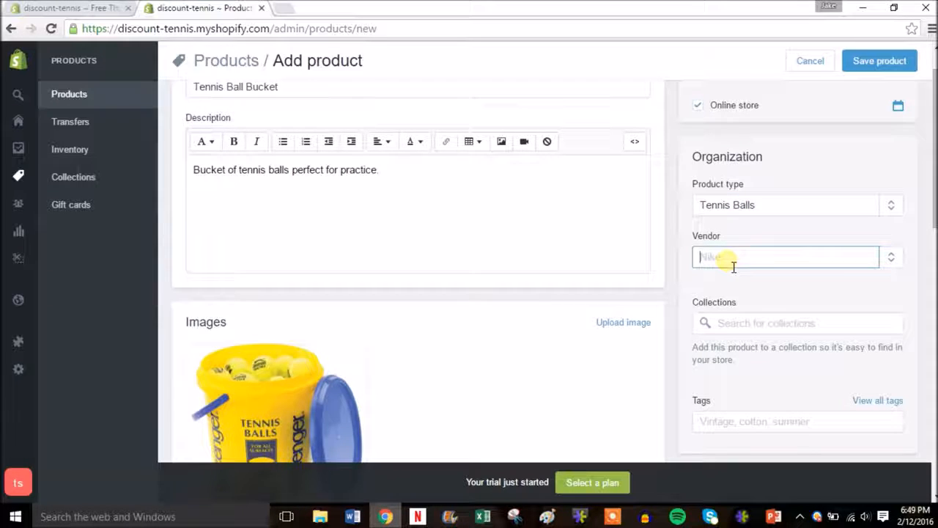
# Add Slazenger as the product's vendor
pyautogui.moveTo(935, 213); pyautogui.dragTo(935, 224)
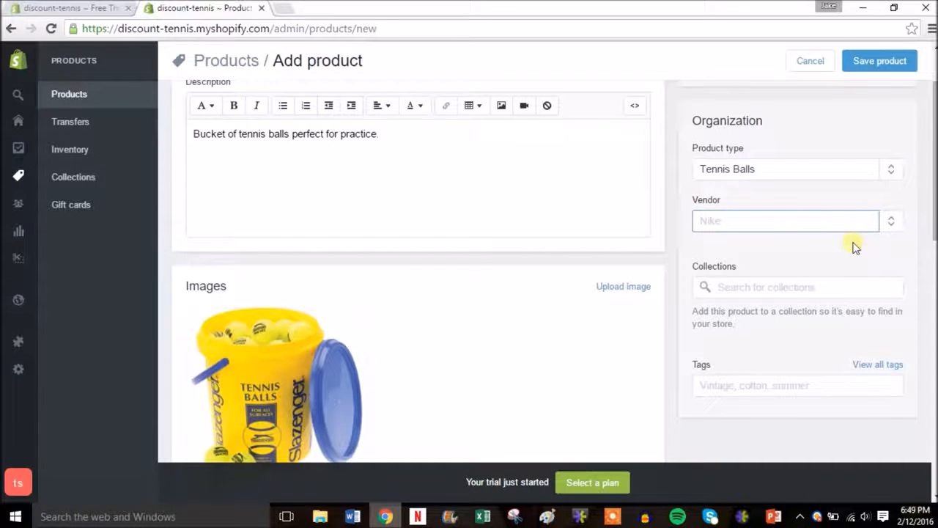
pyautogui.write('Slazenger')
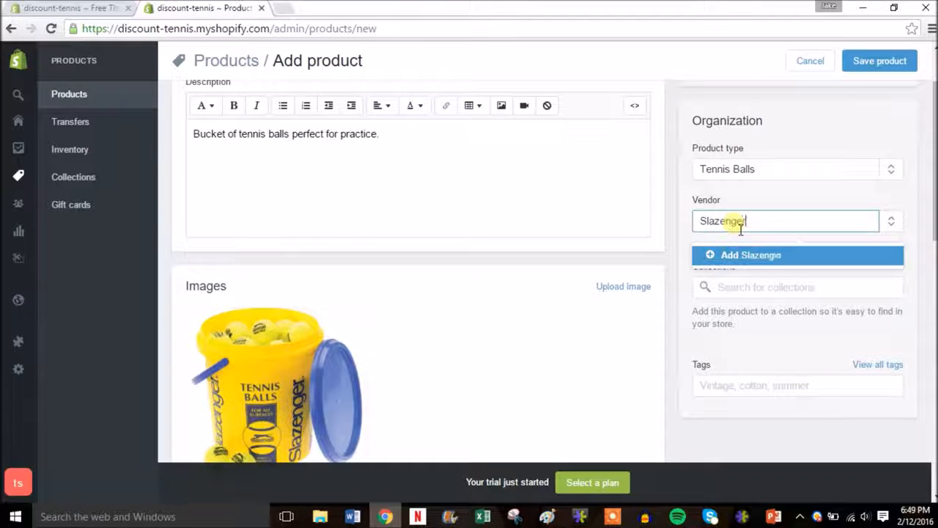
pyautogui.click(755, 256)
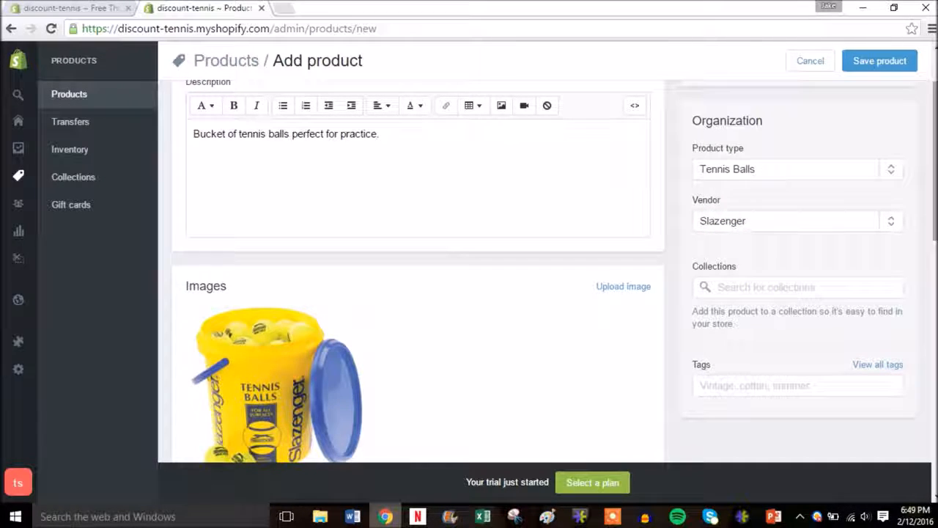
pyautogui.moveTo(934, 196); pyautogui.dragTo(935, 202)
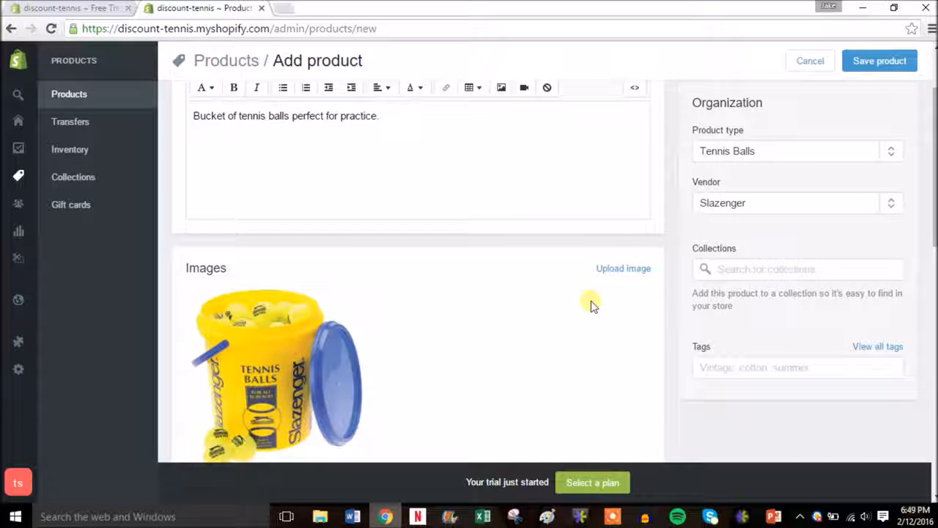
# Add the tags tennis and balls to the product
pyautogui.click(741, 373)
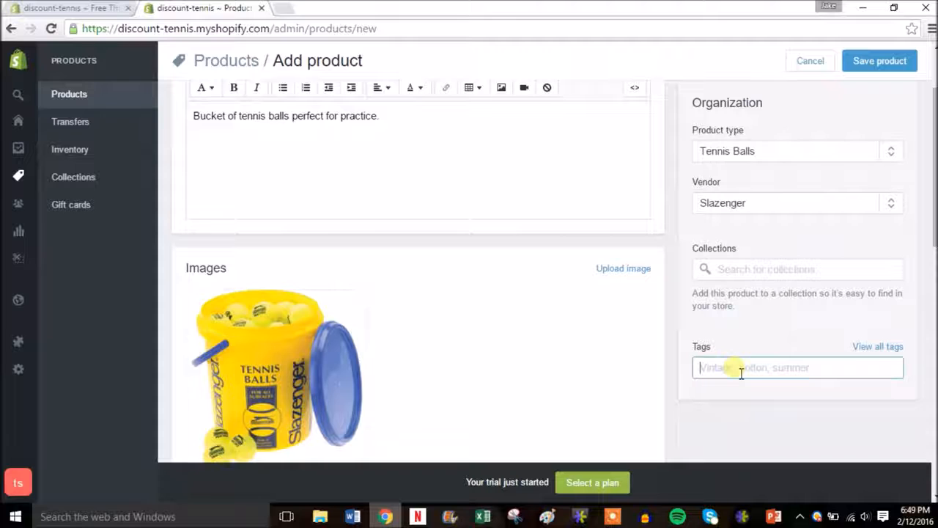
pyautogui.write('tennis')
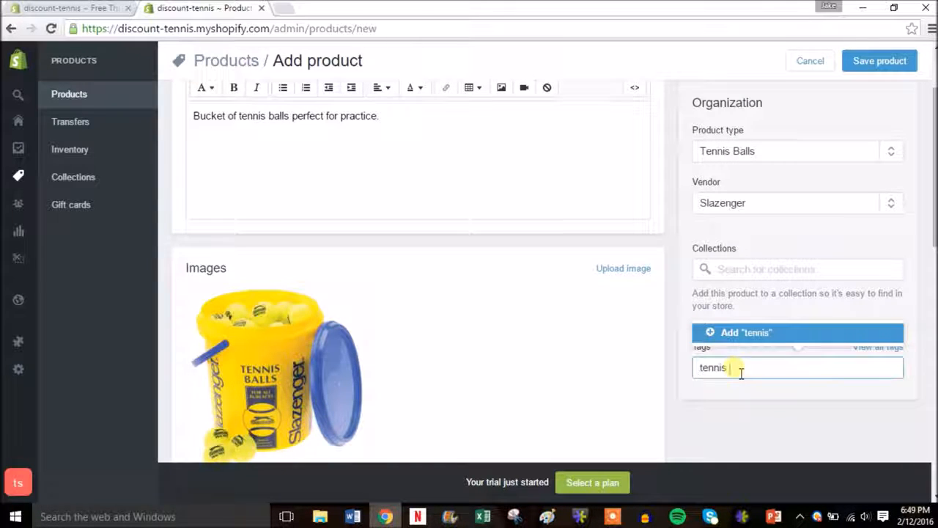
pyautogui.click(760, 334)
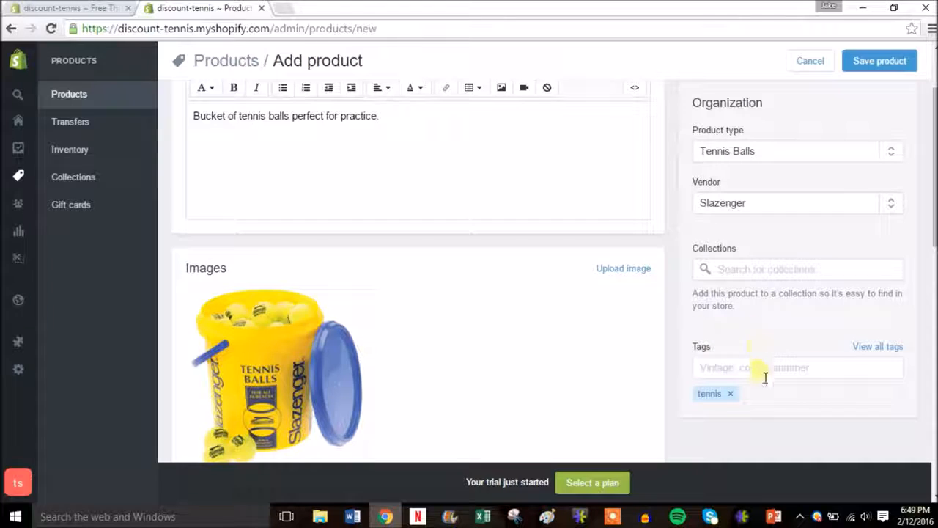
pyautogui.click(770, 369)
pyautogui.write('balls')
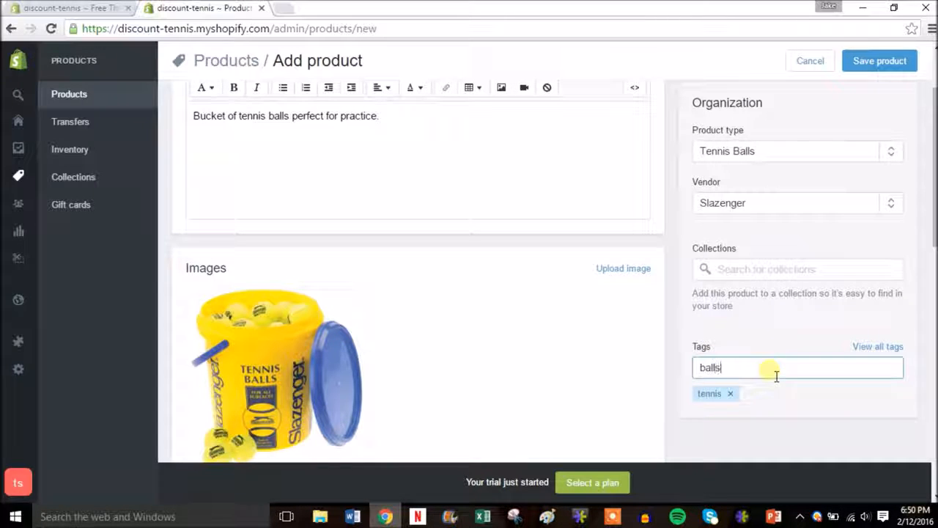
pyautogui.click(785, 332)
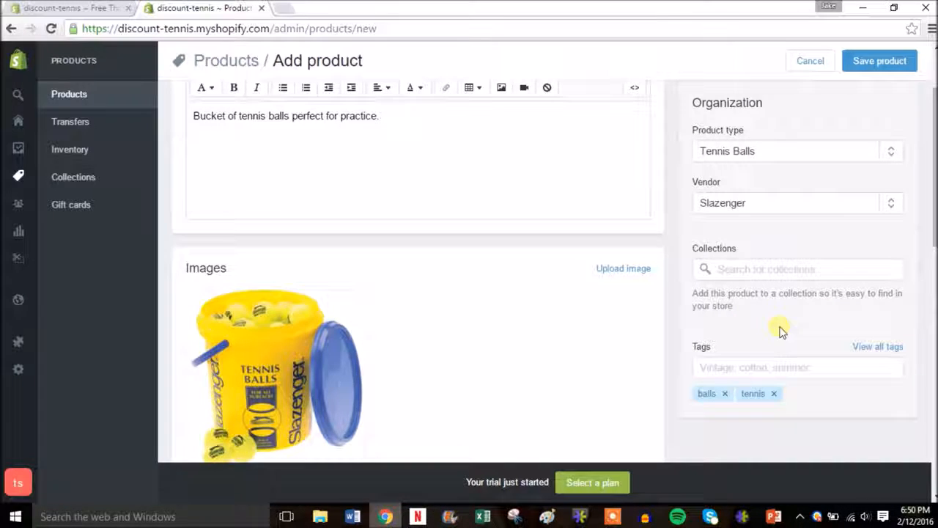
pyautogui.scroll(2, 780, 330)
pyautogui.press('/')
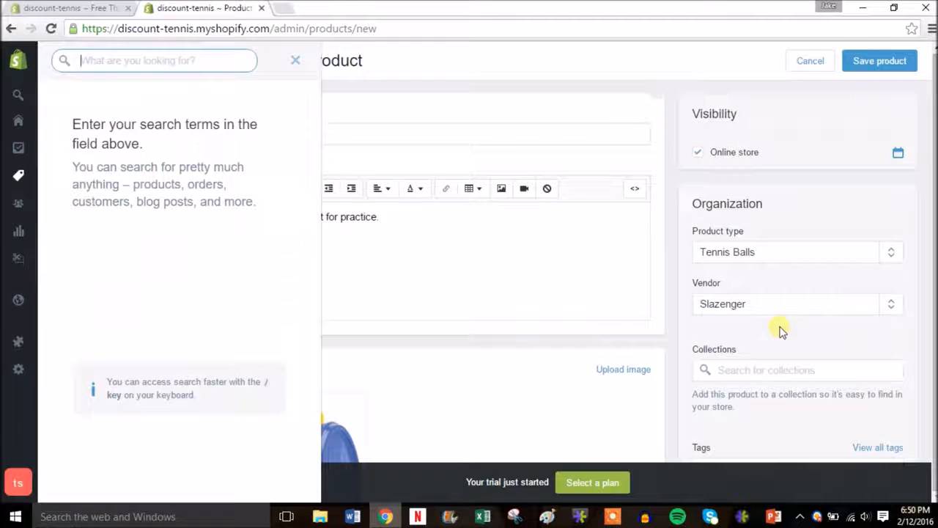
# Close the search panel and save the Tennis Ball Bucket product
pyautogui.click(295, 63)
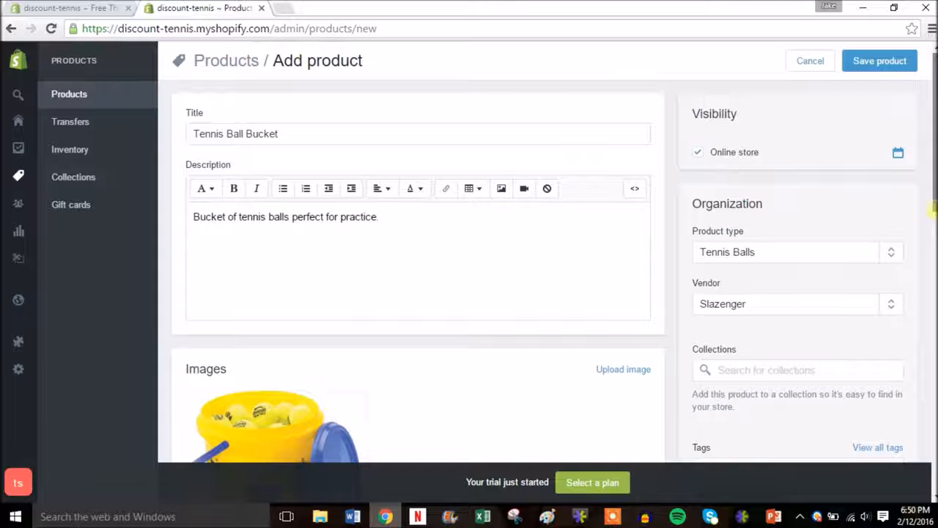
pyautogui.scroll(-2, 933, 267)
pyautogui.moveTo(932, 268); pyautogui.dragTo(931, 117)
pyautogui.click(871, 63)
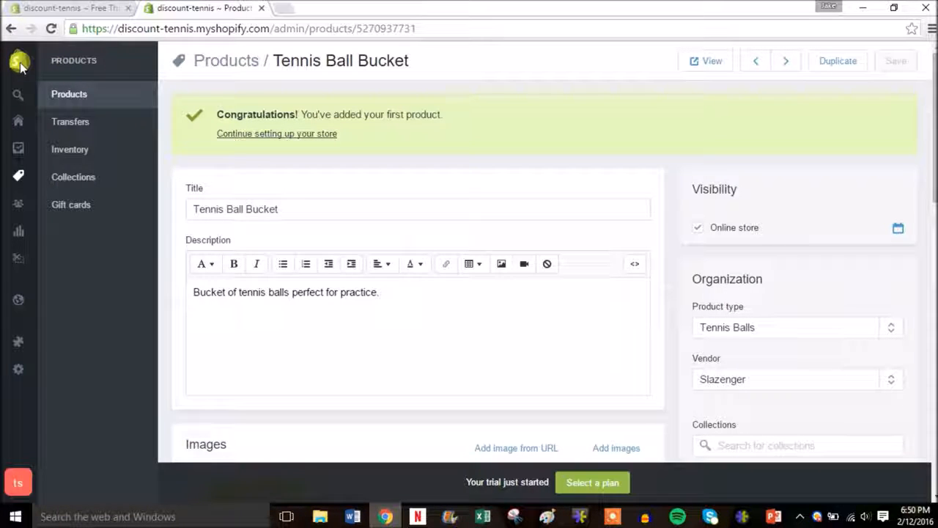
pyautogui.moveTo(19, 62)
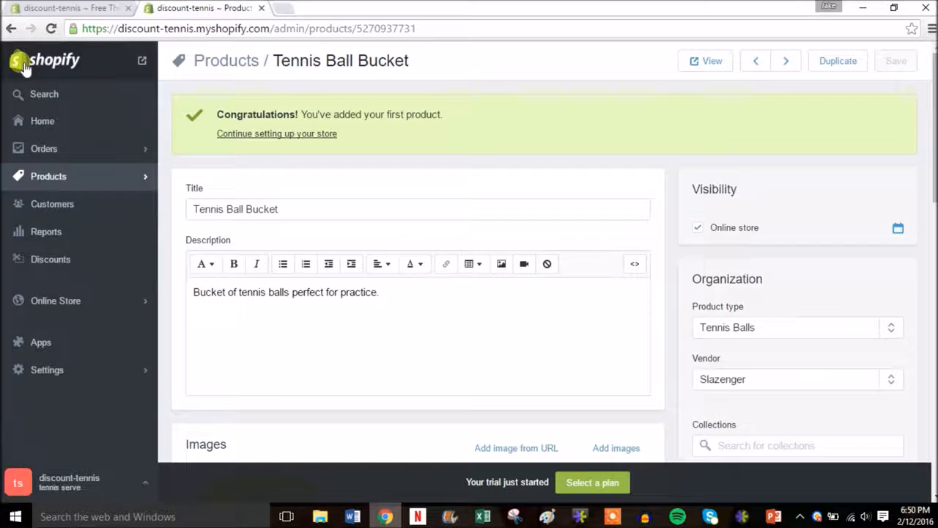
pyautogui.rightClick(143, 64)
pyautogui.click(165, 69)
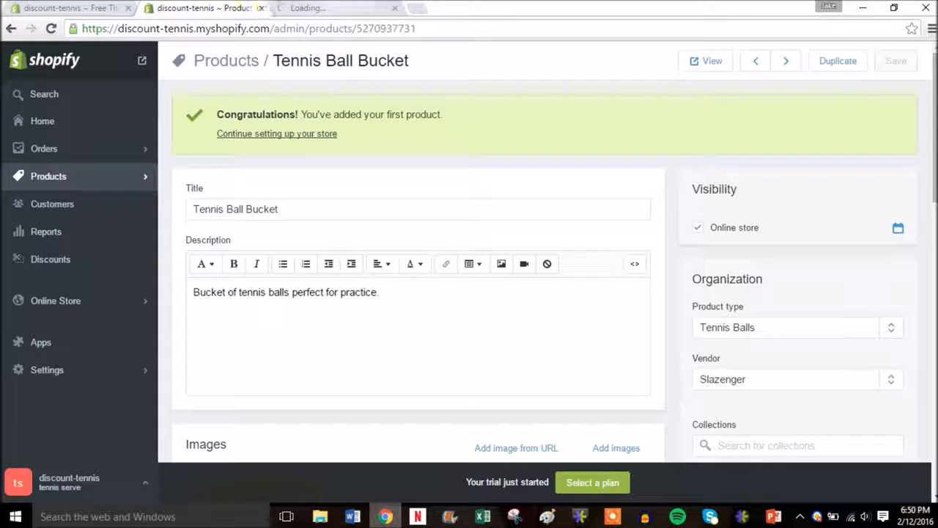
pyautogui.click(341, 8)
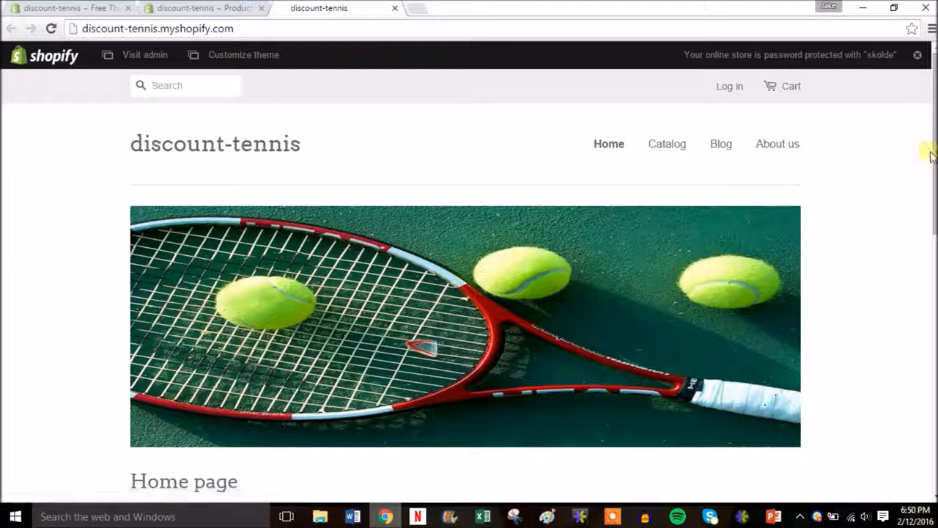
pyautogui.moveTo(932, 150); pyautogui.dragTo(922, 285)
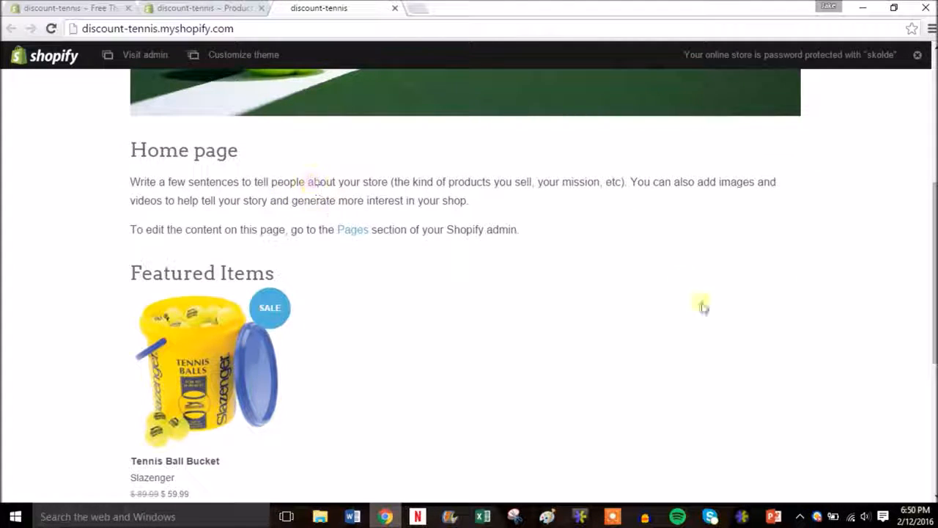
pyautogui.moveTo(934, 276); pyautogui.dragTo(935, 314)
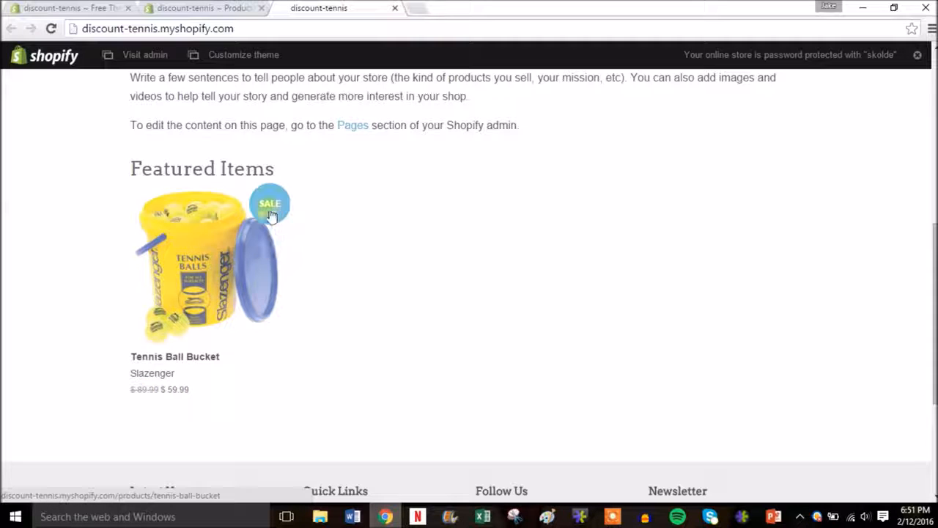
pyautogui.moveTo(935, 309); pyautogui.dragTo(928, 137)
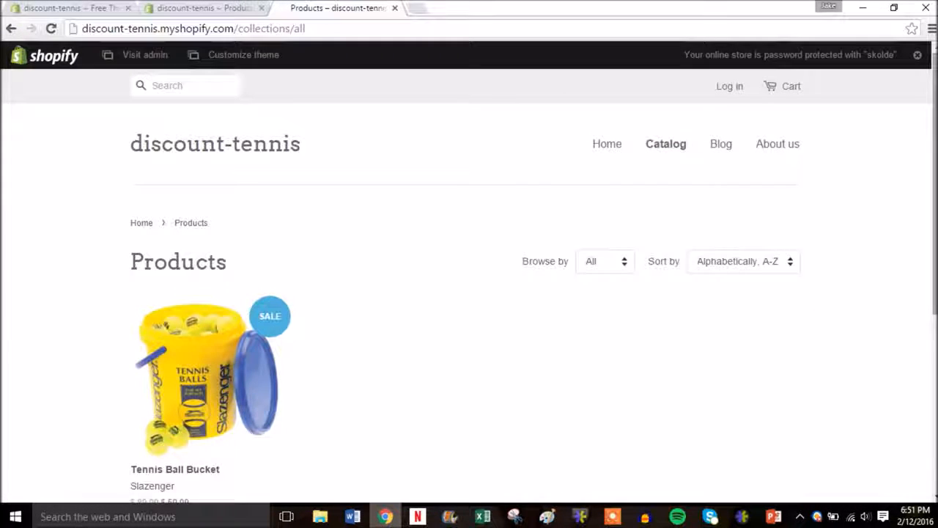
pyautogui.scroll(-2, 469, 293)
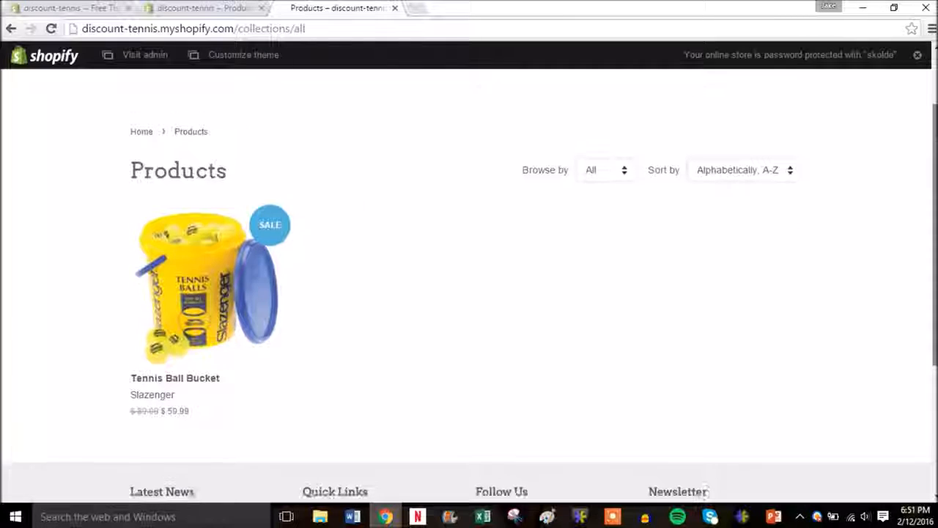
pyautogui.scroll(2, 469, 294)
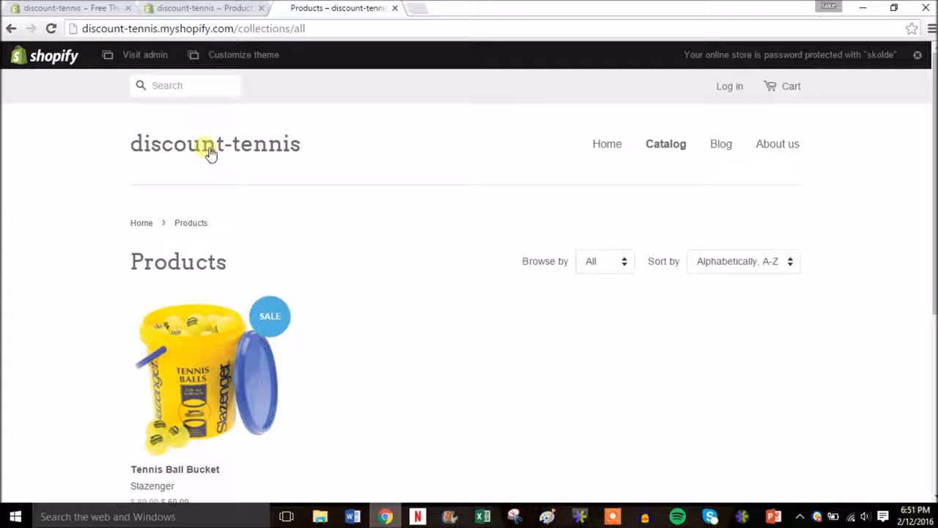
pyautogui.click(394, 9)
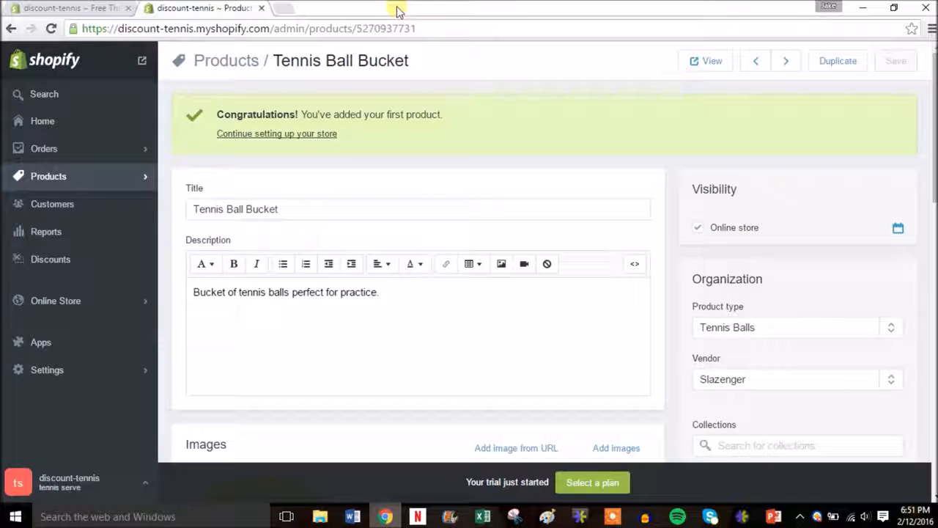
# From Products, add a new product titled 'Babolat Aero Drive Tennis Racquet'
pyautogui.click(123, 183)
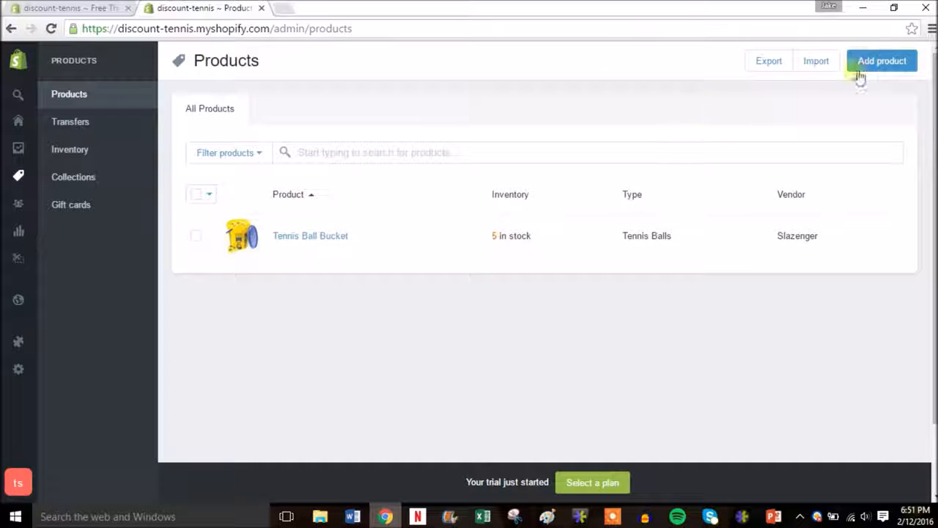
pyautogui.click(874, 65)
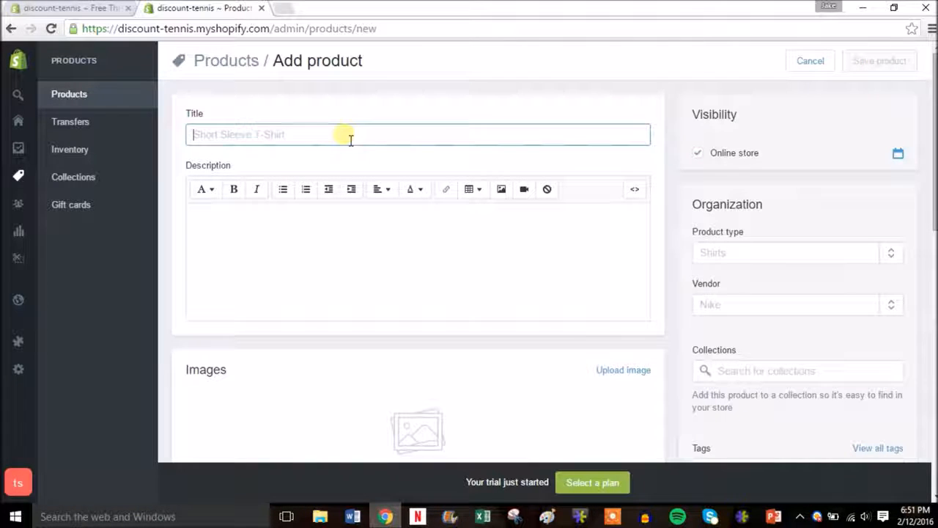
pyautogui.write('T')
pyautogui.press('BackSpace')
pyautogui.write('Babolat')
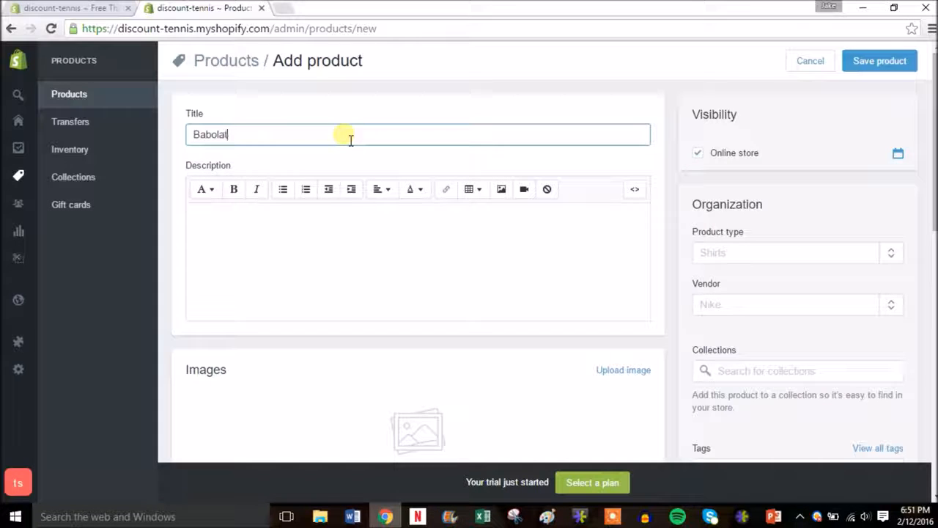
pyautogui.write(' Aero Drive Ten')
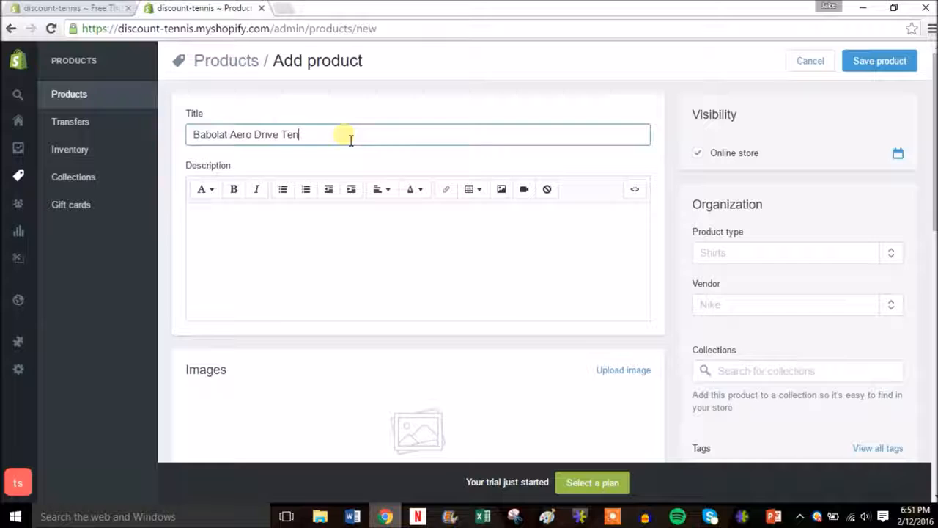
pyautogui.write('nis Racquet')
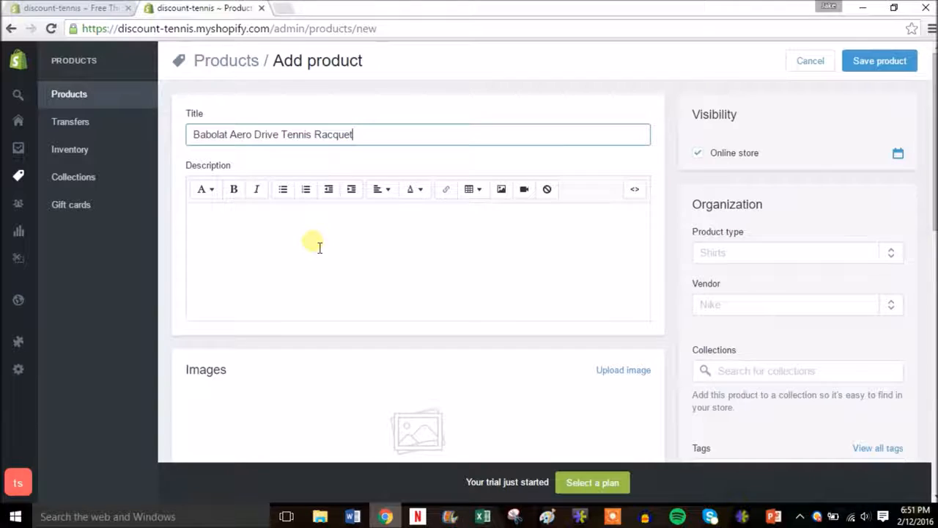
# Write the description 'Step up your game with the racquet of choice by professionals…' naming two players
pyautogui.click(369, 239)
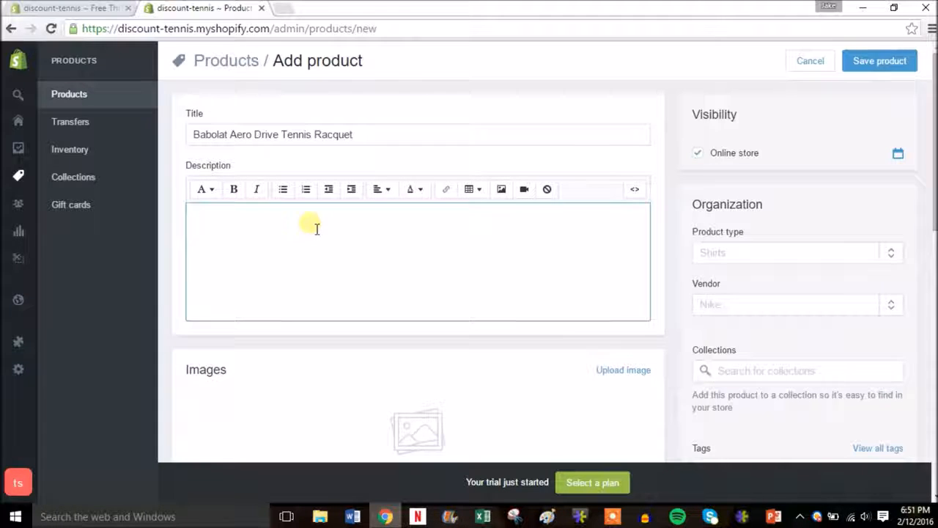
pyautogui.write('STep S')
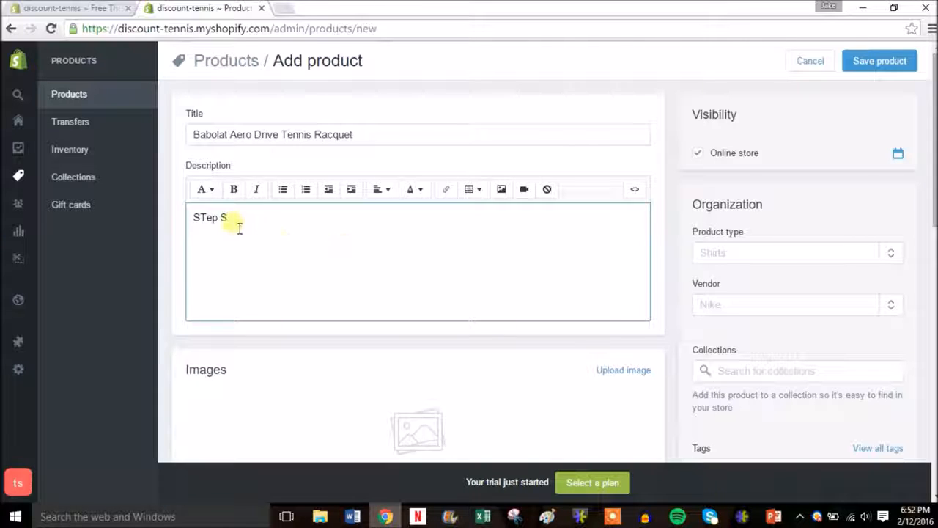
pyautogui.press('BackSpace')
pyautogui.press('BackSpace')
pyautogui.write('tep up your game with')
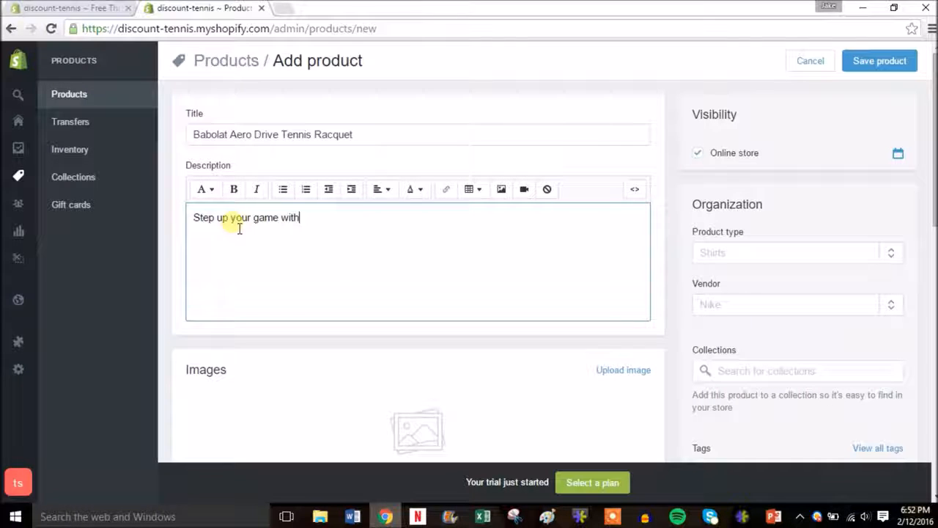
pyautogui.write(' the racquet of choice by professionals')
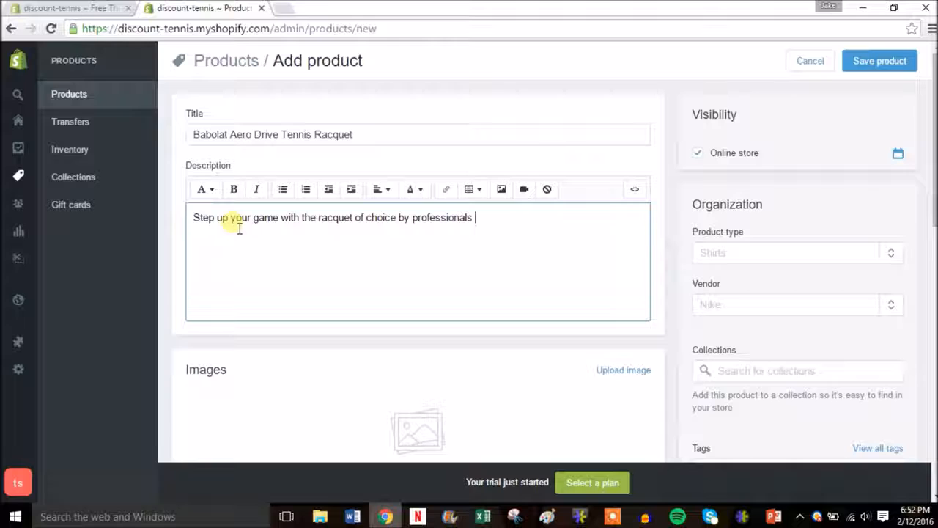
pyautogui.write(' Rafel Nadal and Caroline')
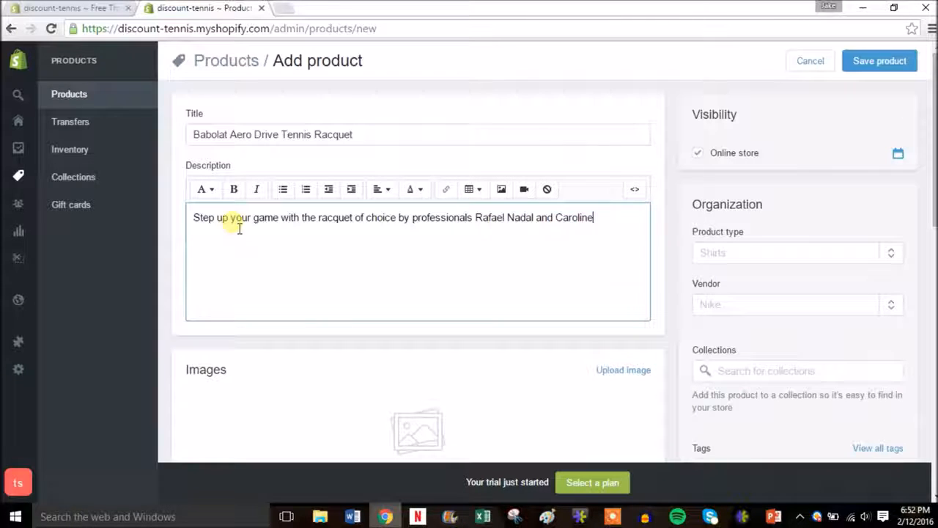
pyautogui.write('Wozniacki')
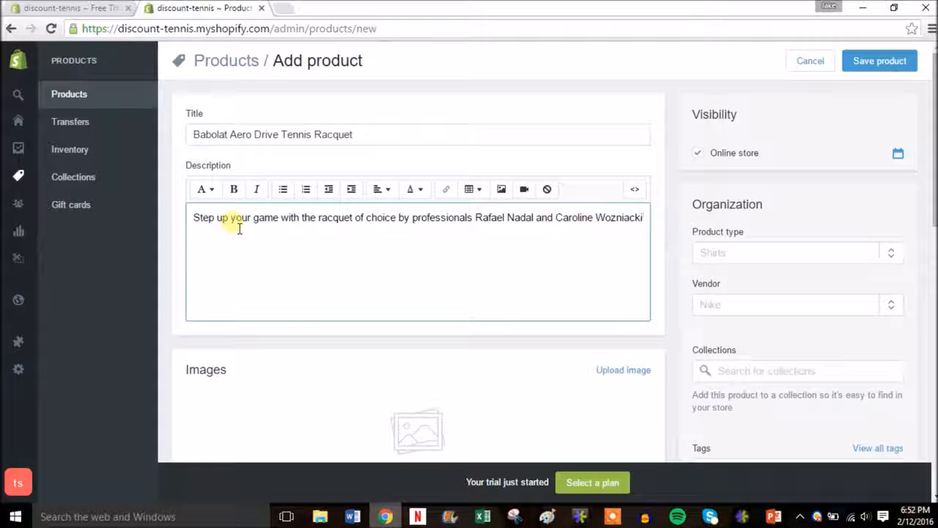
pyautogui.write('.')
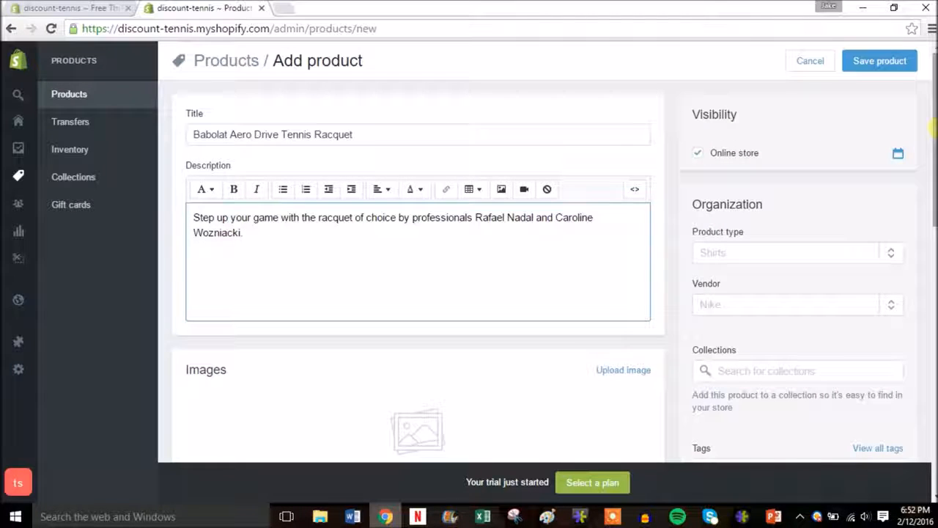
pyautogui.scroll(-1, 934, 145)
pyautogui.scroll(-3, 933, 144)
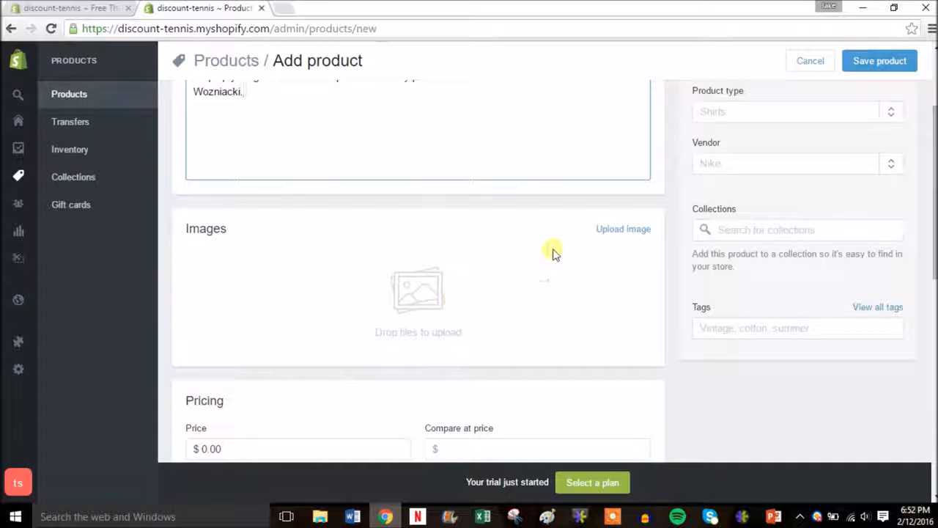
pyautogui.click(625, 231)
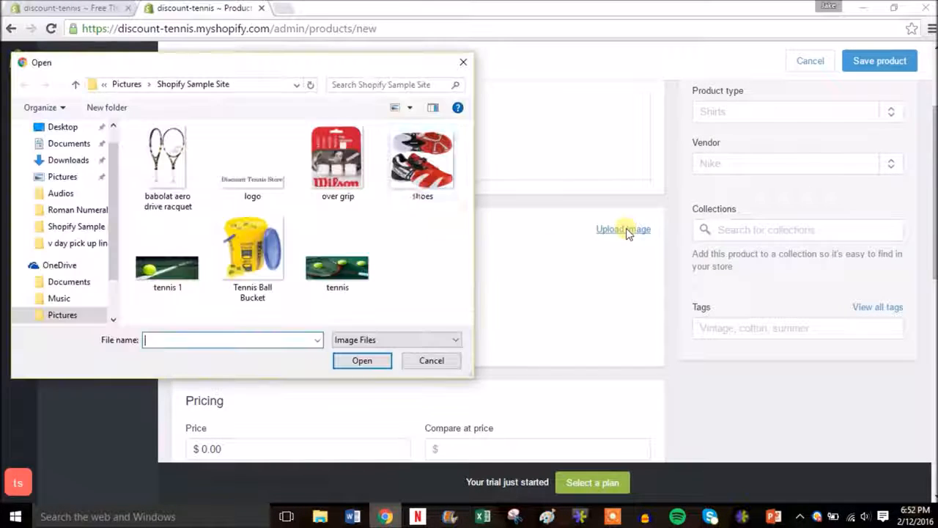
pyautogui.doubleClick(166, 176)
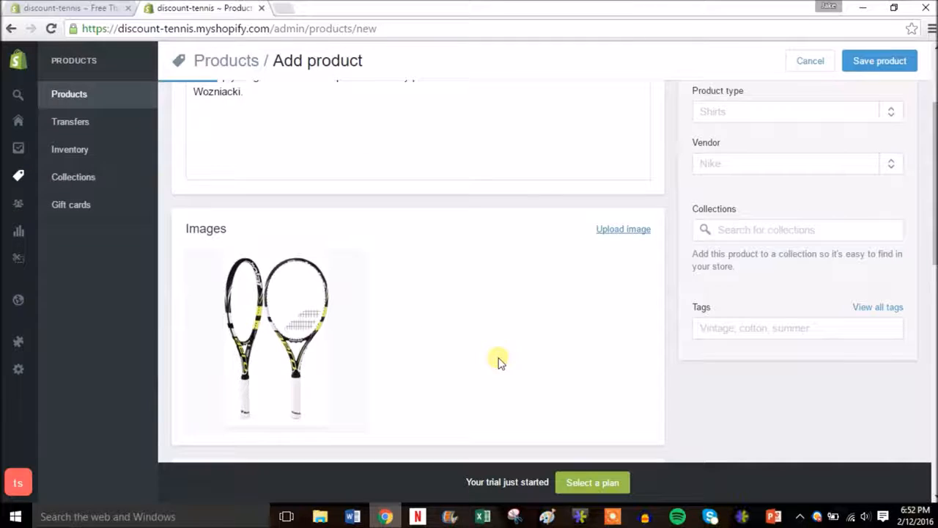
pyautogui.moveTo(935, 223); pyautogui.dragTo(935, 198)
pyautogui.scroll(-1, 783, 205)
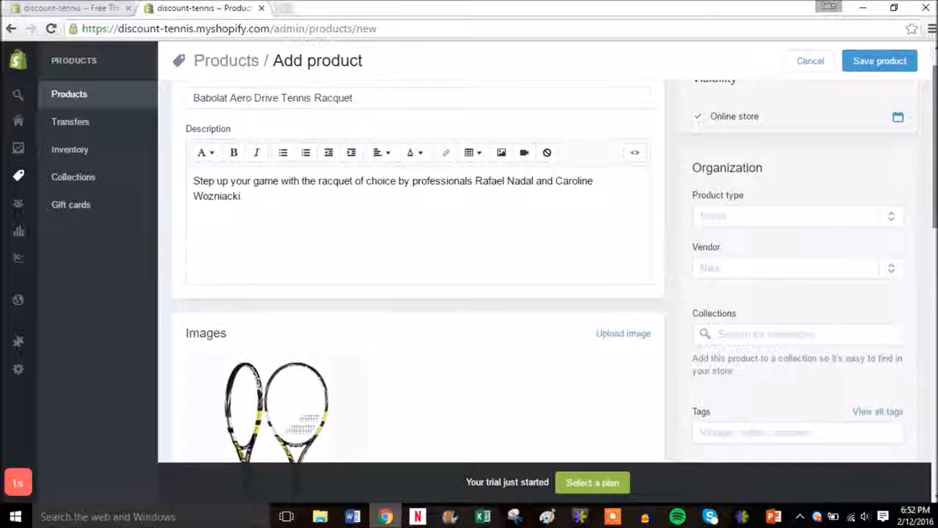
# Create product type Racquets and add Babolat as the vendor
pyautogui.click(781, 212)
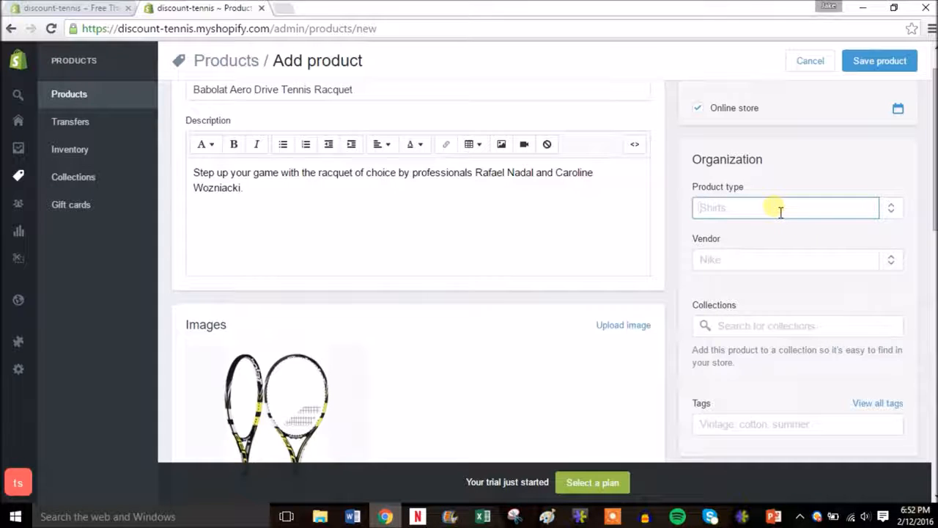
pyautogui.write('Racq')
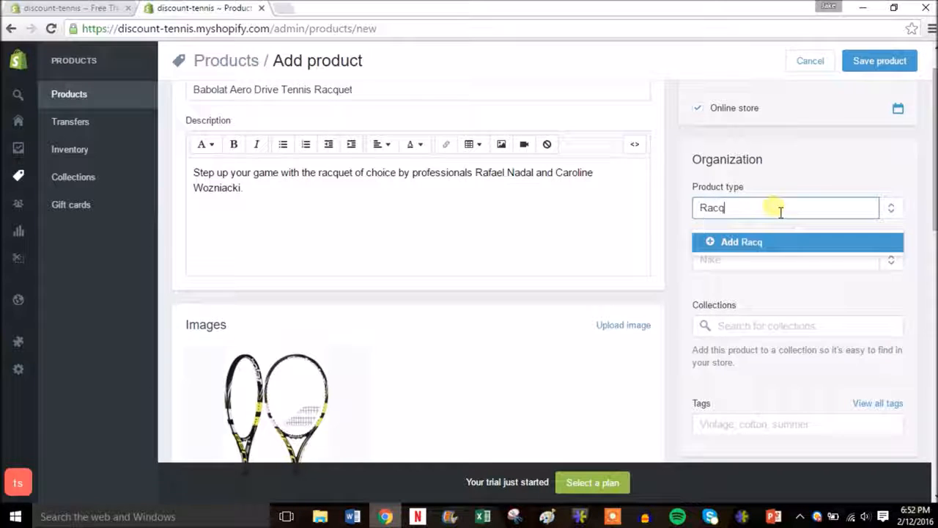
pyautogui.write('uets')
pyautogui.click(743, 244)
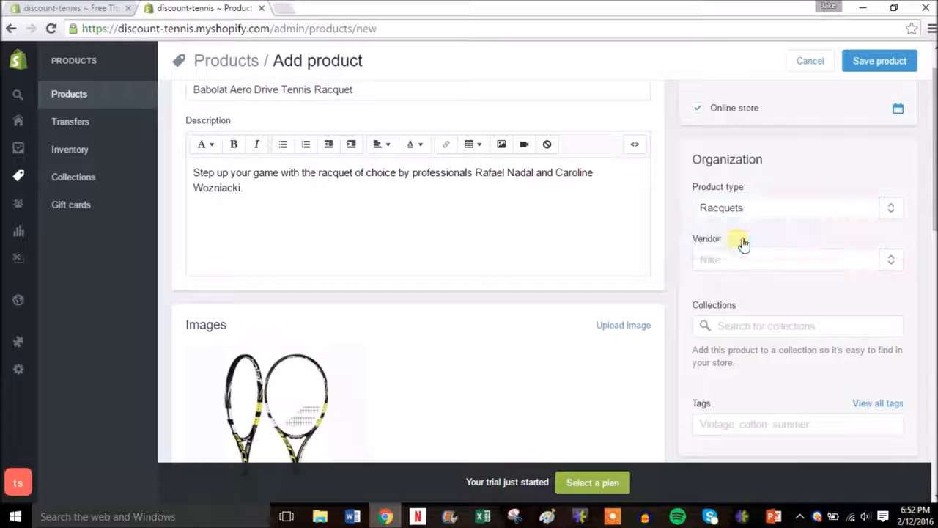
pyautogui.click(737, 260)
pyautogui.write('Bab')
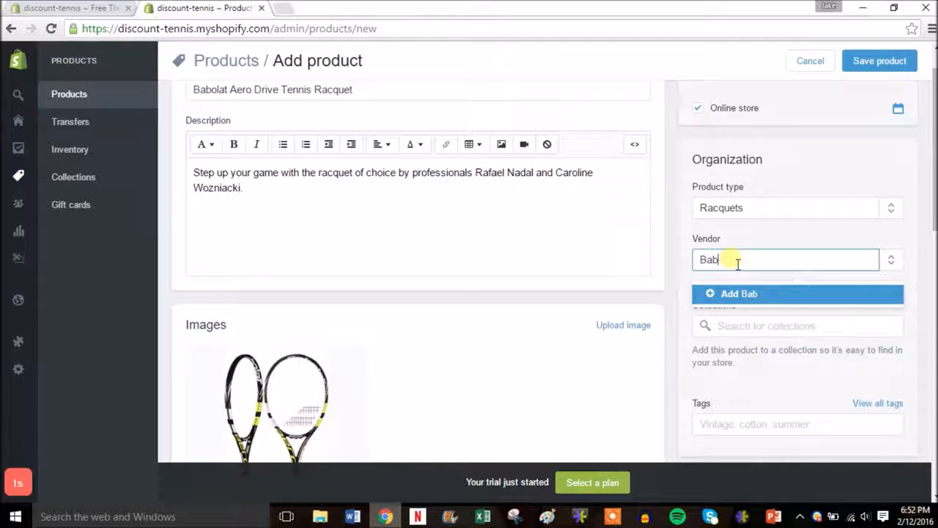
pyautogui.write('loat')
pyautogui.click(737, 297)
# Tag the racquet tennis, racquet, babolat and aero drive
pyautogui.moveTo(934, 203); pyautogui.dragTo(936, 242)
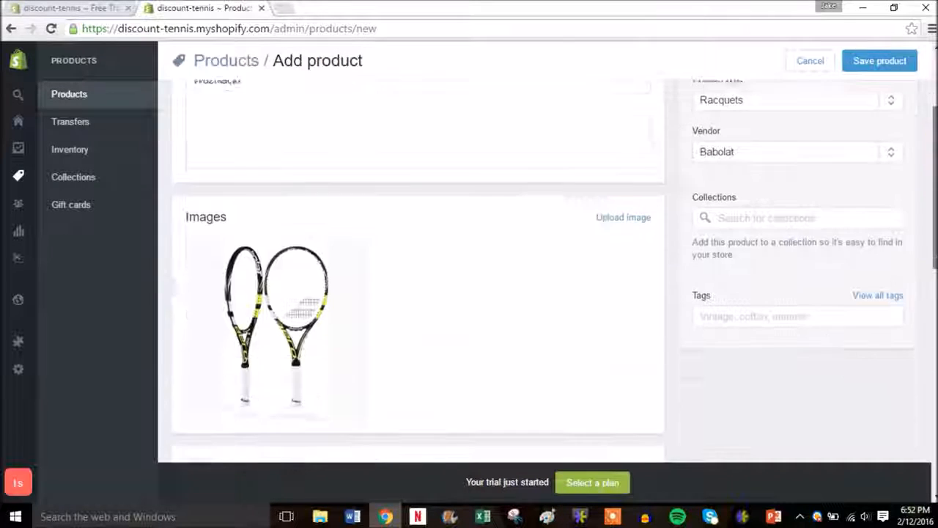
pyautogui.click(763, 321)
pyautogui.write('te')
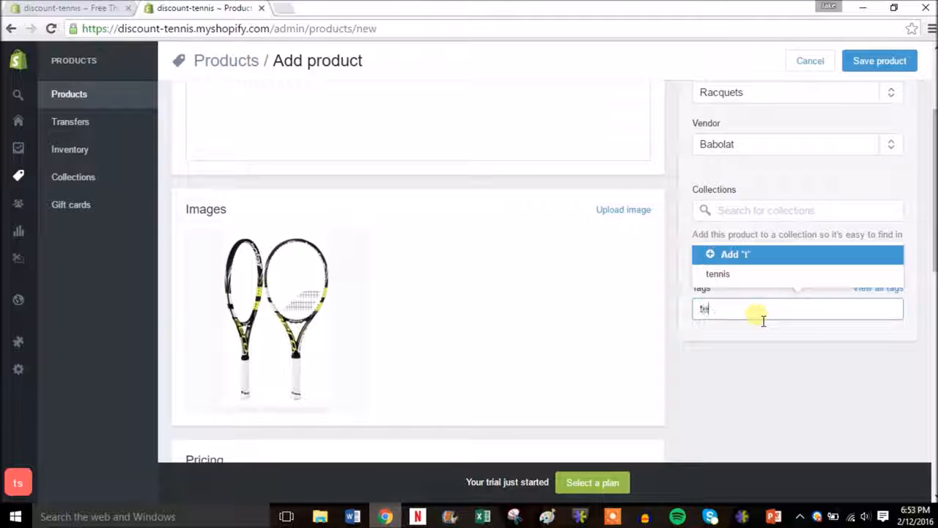
pyautogui.click(726, 274)
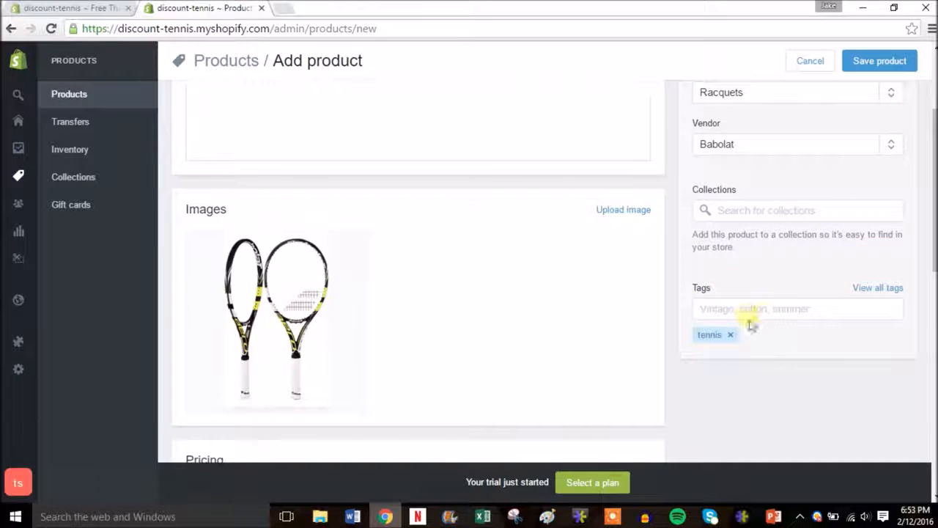
pyautogui.click(770, 315)
pyautogui.write('ra')
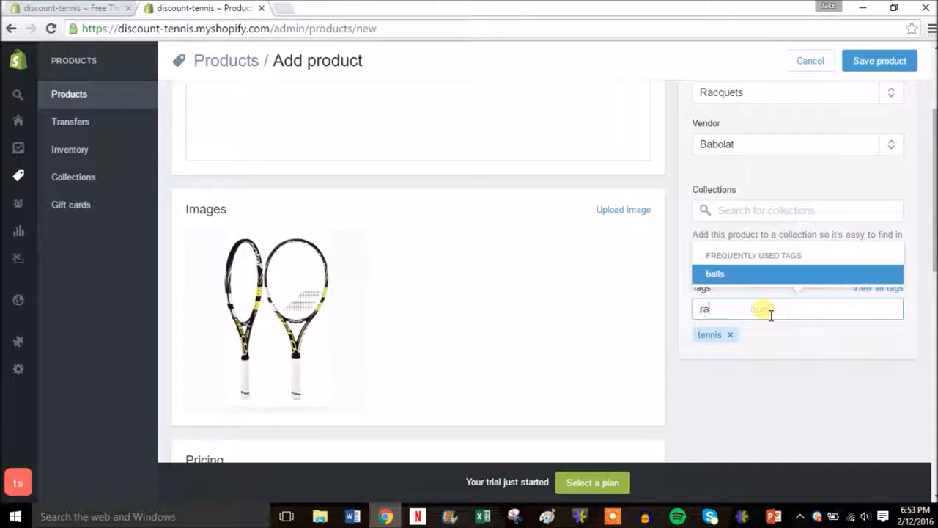
pyautogui.write('cquet')
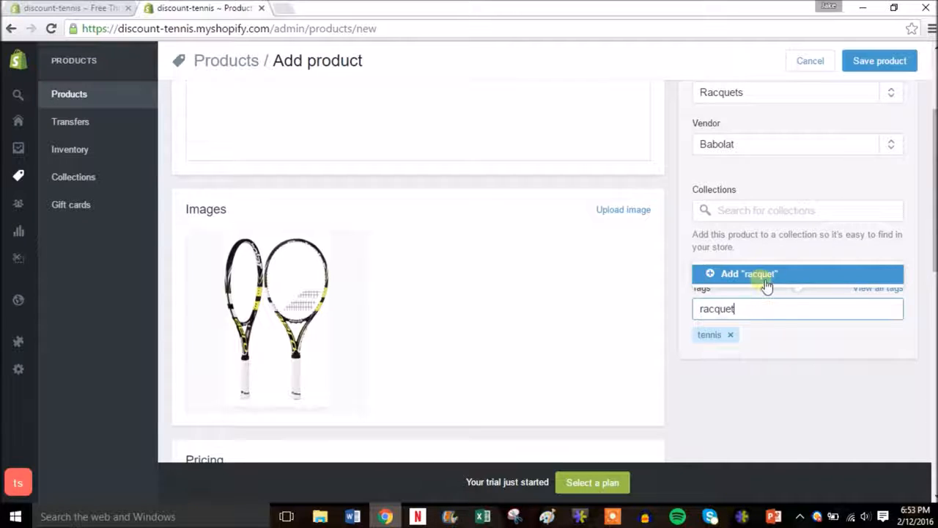
pyautogui.click(765, 274)
pyautogui.click(764, 318)
pyautogui.write('b')
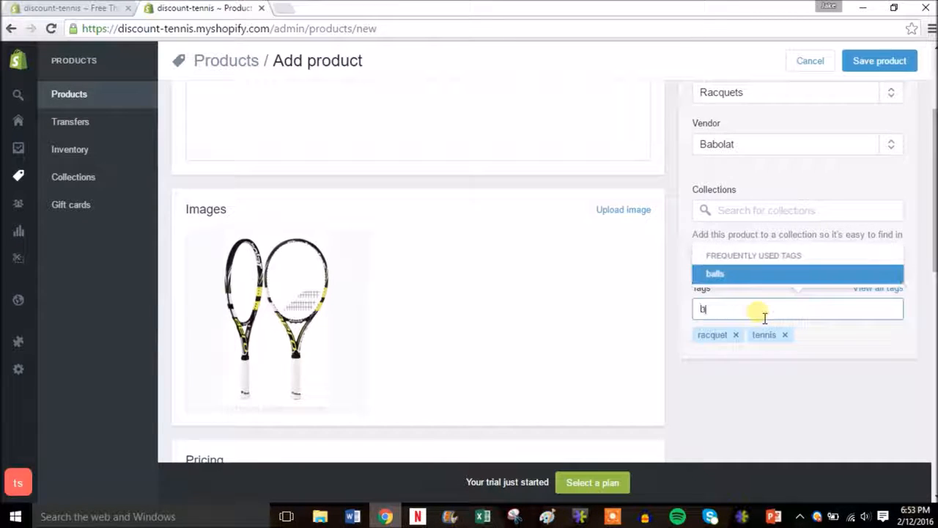
pyautogui.write('abolat')
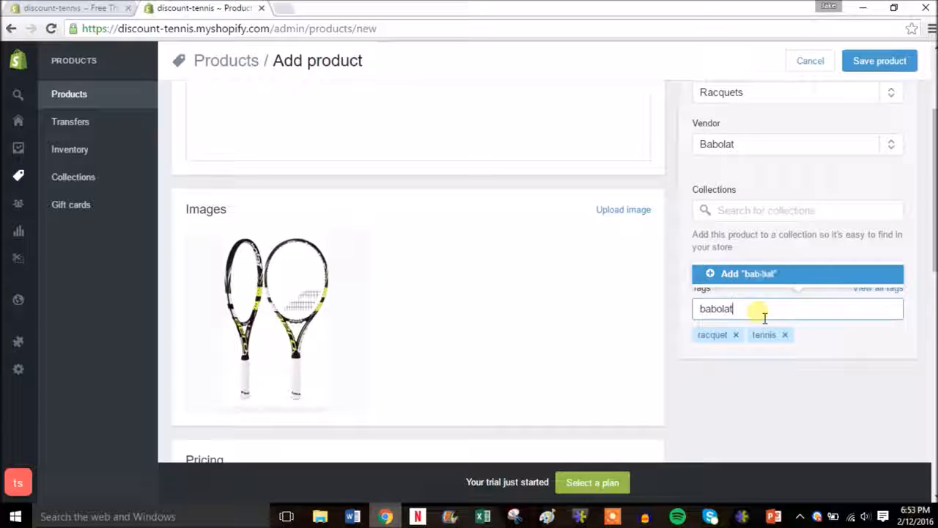
pyautogui.press('Return')
pyautogui.write('aero drive')
pyautogui.press('Return')
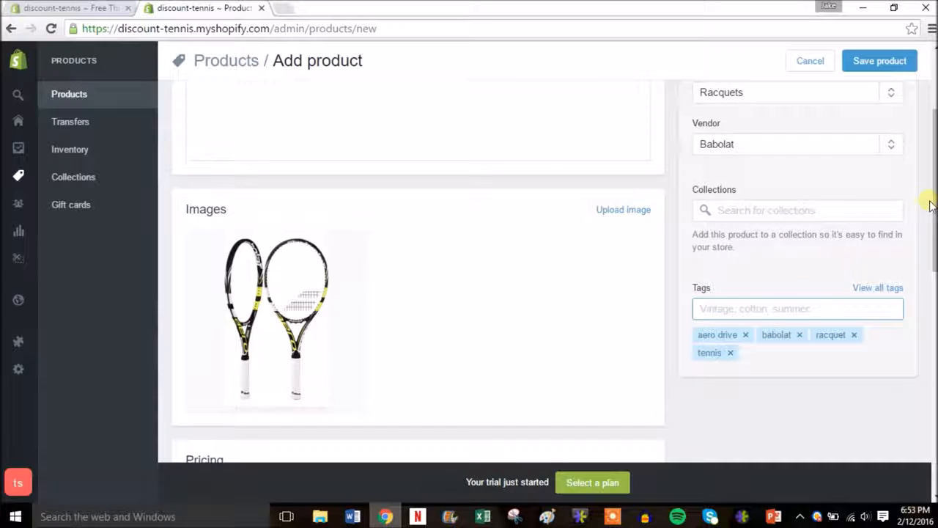
# Price the racquet at $199.99 with a $249.99 compare-at price
pyautogui.scroll(-3, 806, 257)
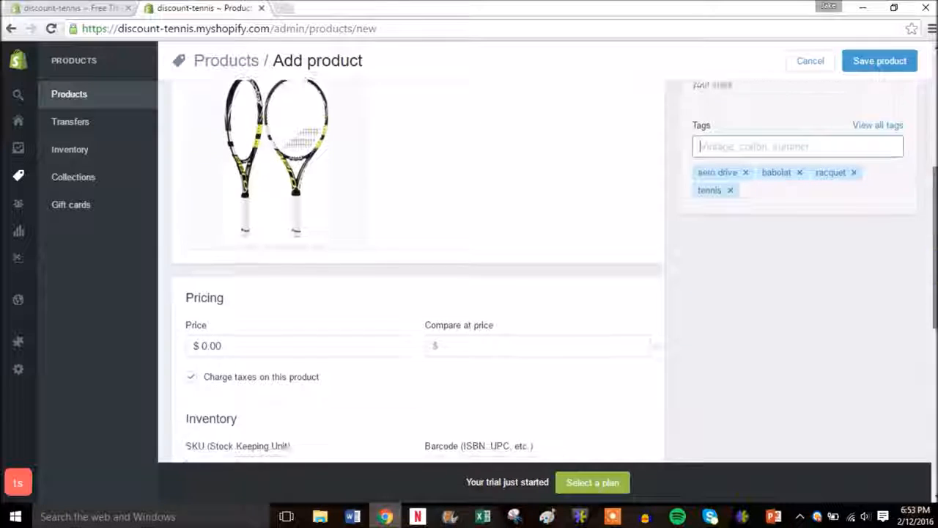
pyautogui.moveTo(235, 265); pyautogui.dragTo(193, 263)
pyautogui.write('199.99')
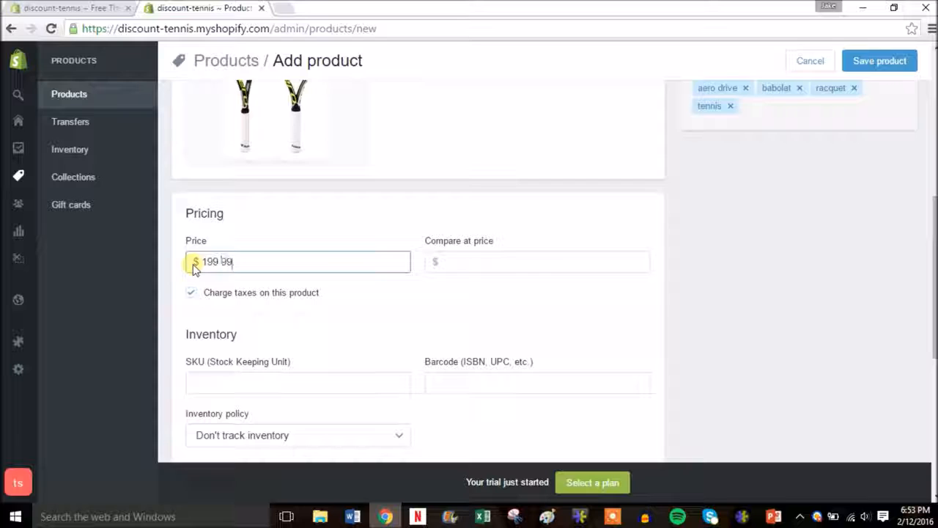
pyautogui.click(506, 270)
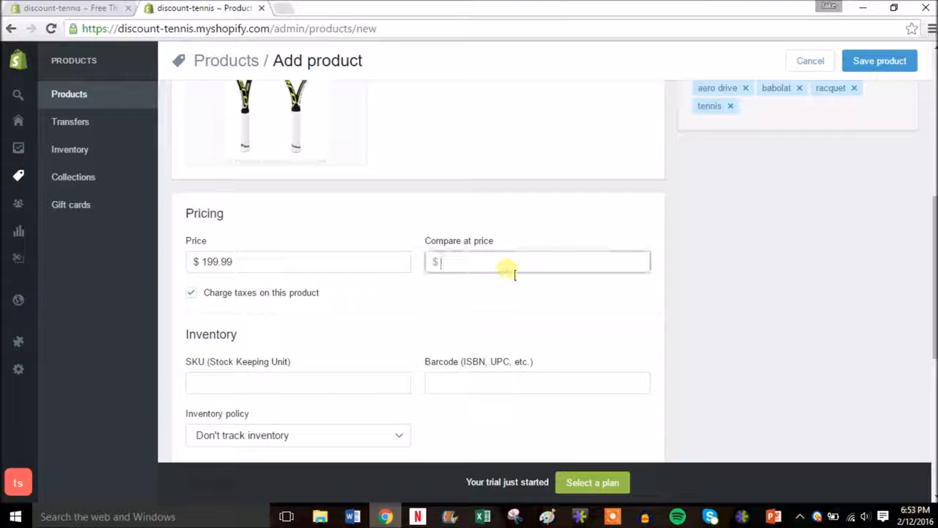
pyautogui.write('249.99')
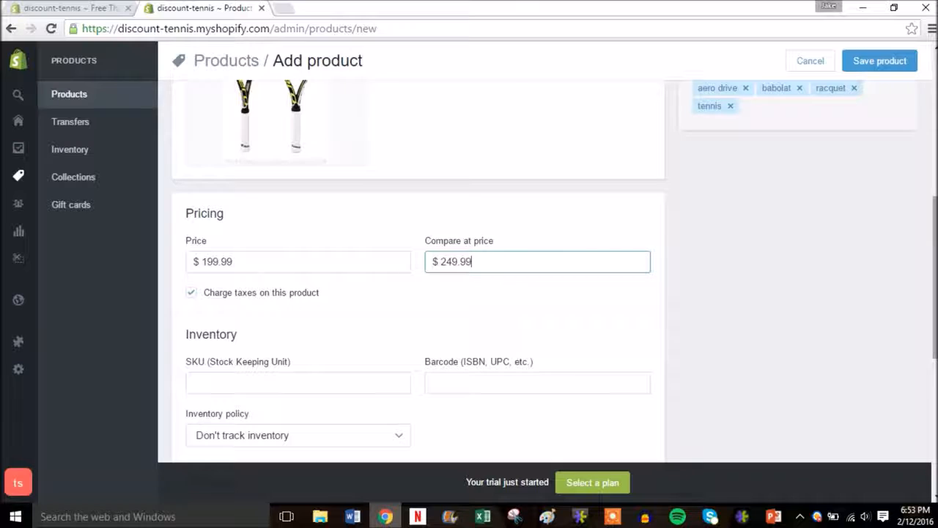
pyautogui.scroll(-1, 934, 273)
pyautogui.scroll(-1, 934, 273)
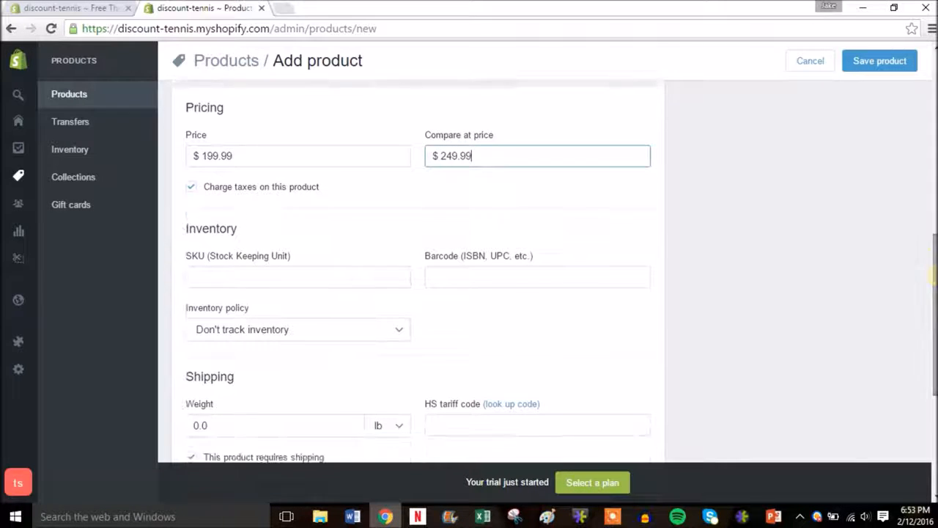
# Enter SKU 2, have Shopify track a stock of 10, and set weight 3.0 lb
pyautogui.click(327, 280)
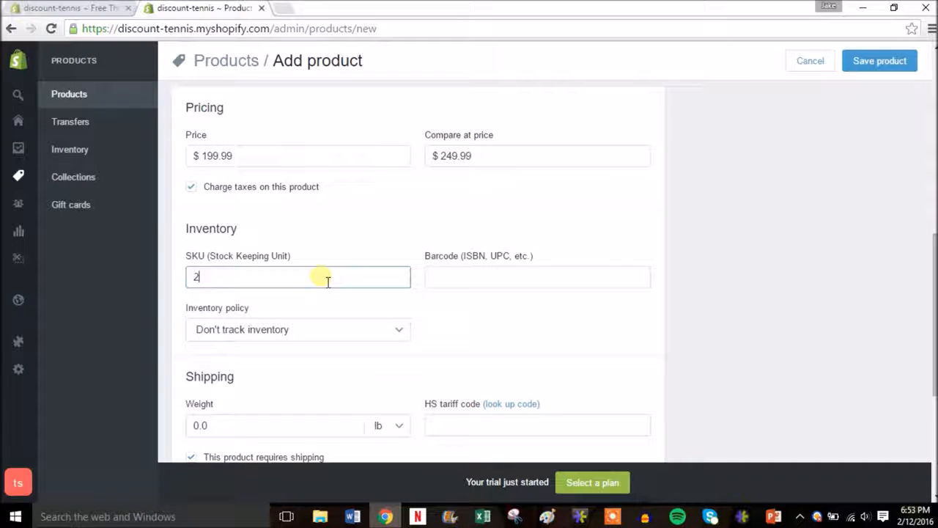
pyautogui.click(386, 329)
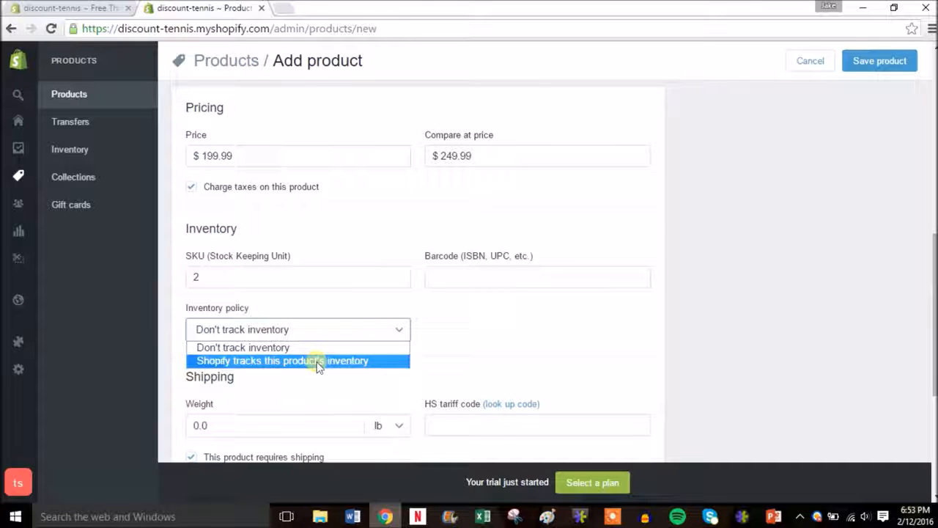
pyautogui.click(318, 361)
pyautogui.click(467, 332)
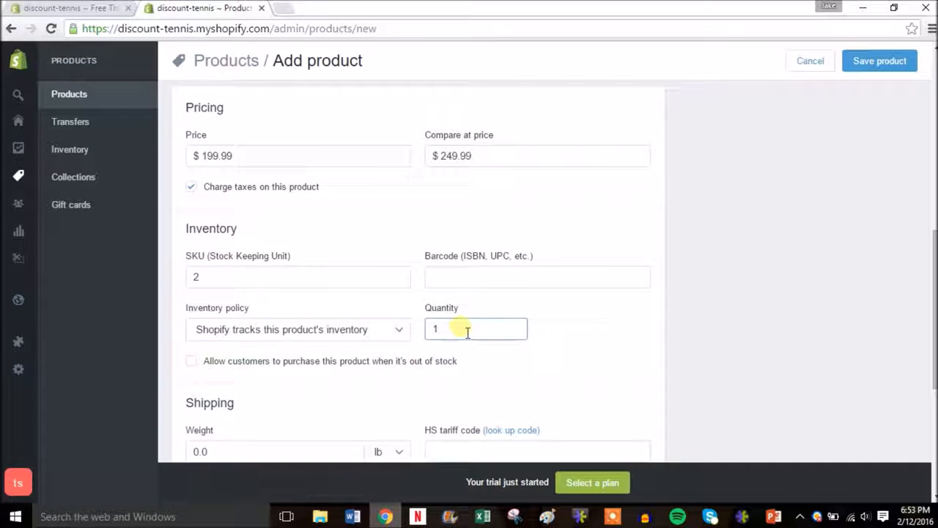
pyautogui.write('0')
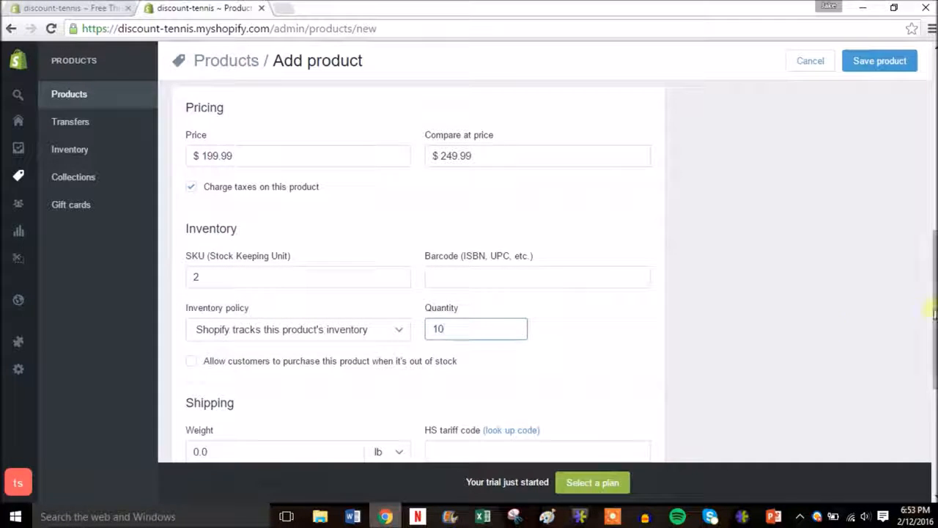
pyautogui.scroll(-3, 931, 308)
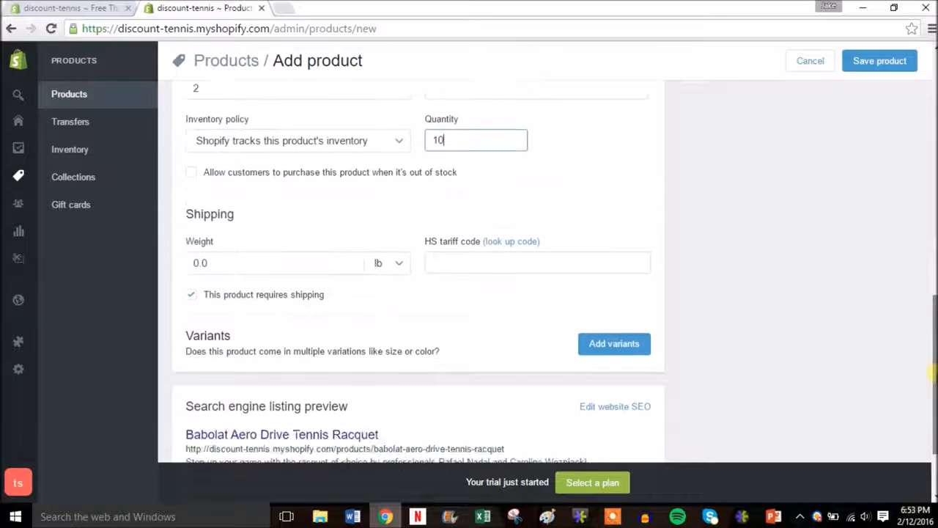
pyautogui.click(234, 264)
pyautogui.press('BackSpace')
pyautogui.press('BackSpace')
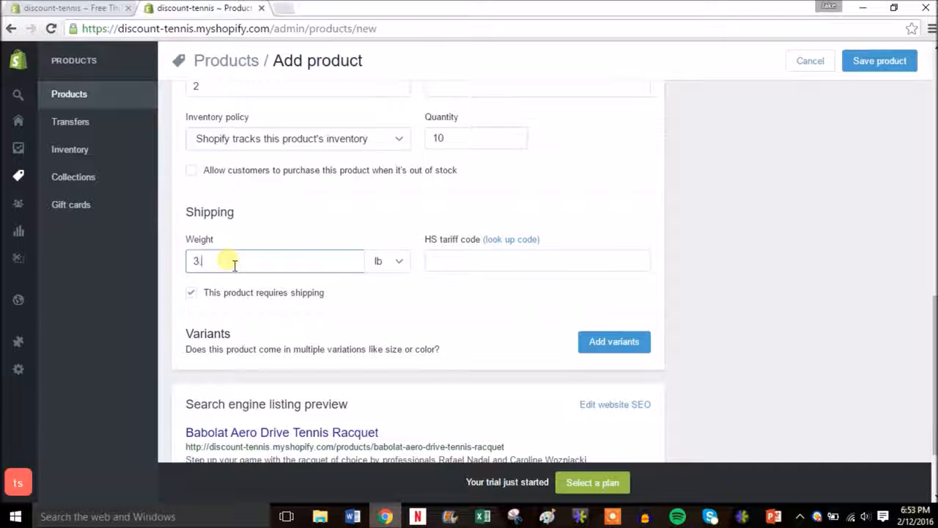
# Add the racquet size variant values 7 1/2, 7 3/4 and 7 1/8
pyautogui.click(628, 349)
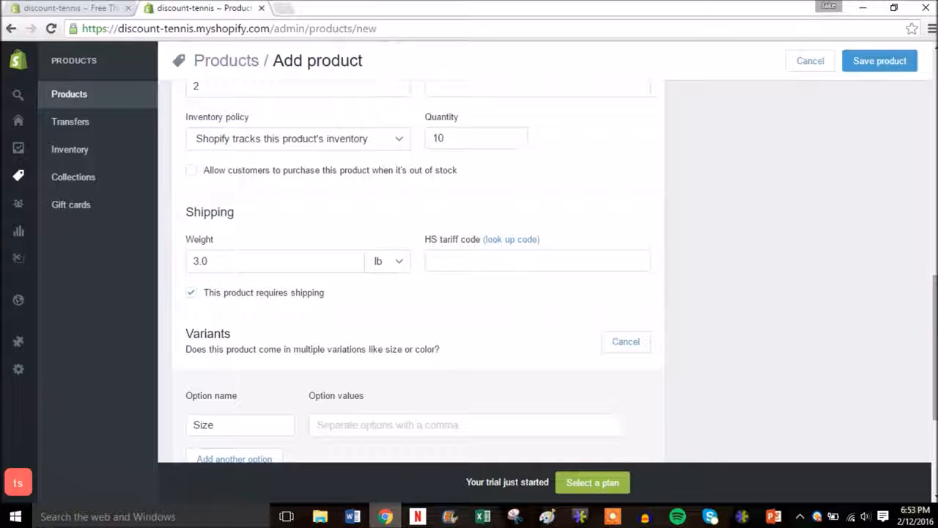
pyautogui.moveTo(933, 320); pyautogui.dragTo(932, 378)
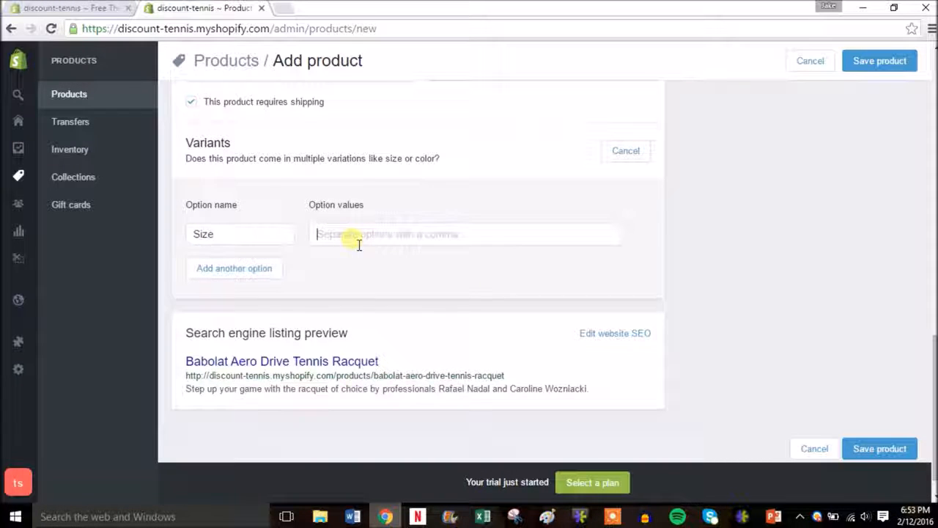
pyautogui.write('7')
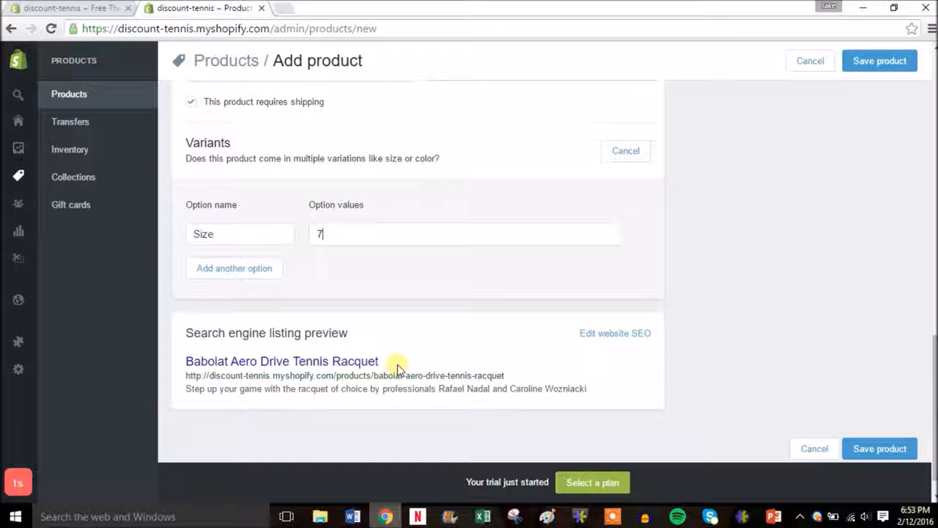
pyautogui.write(' 1/2')
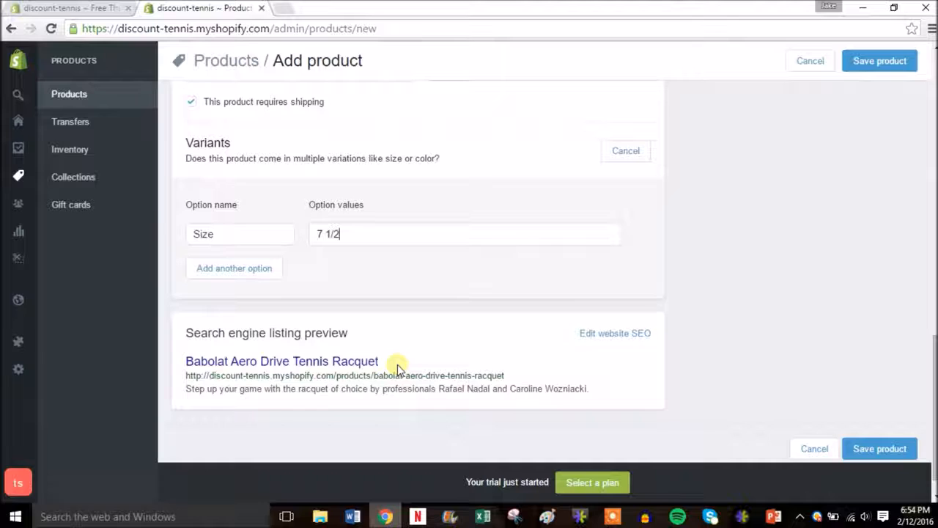
pyautogui.press('Return')
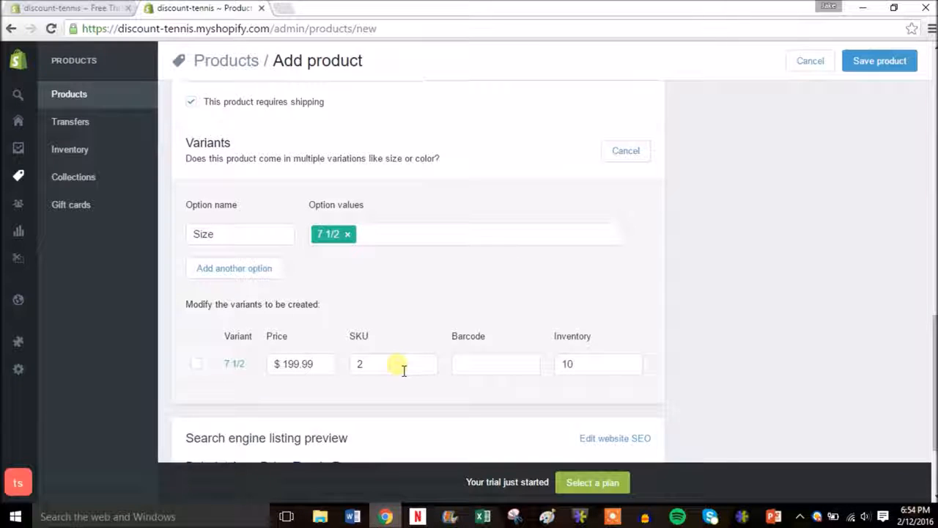
pyautogui.write('7 3/4')
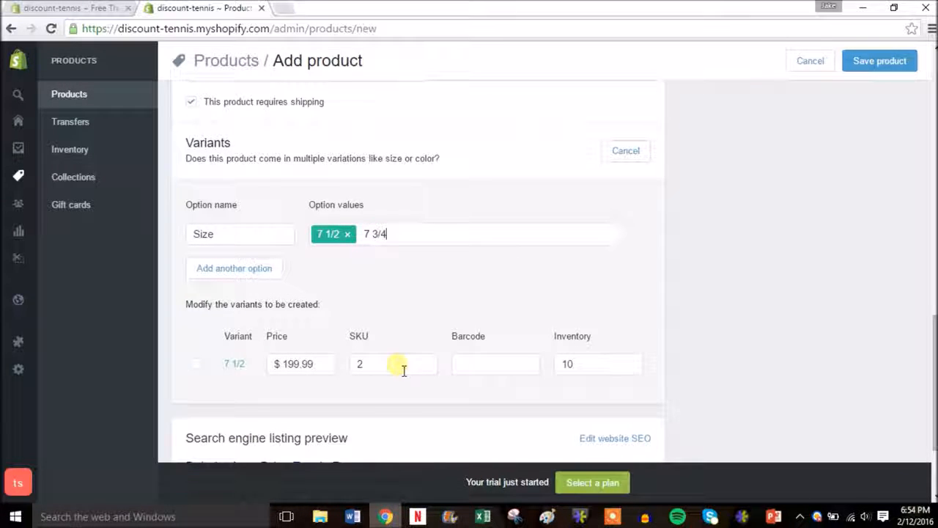
pyautogui.press('Return')
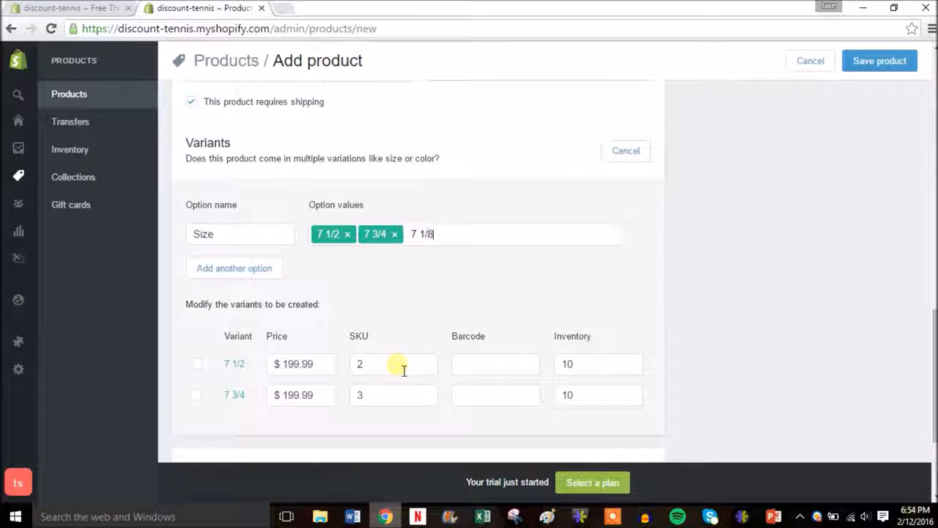
pyautogui.press('Return')
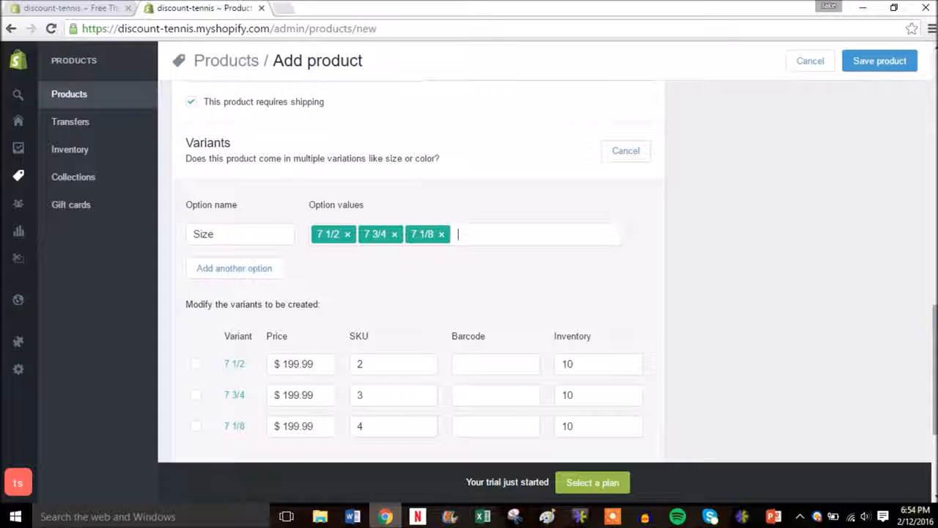
# Add a second, blank Color option to the racquet's variants
pyautogui.scroll(-1, 928, 330)
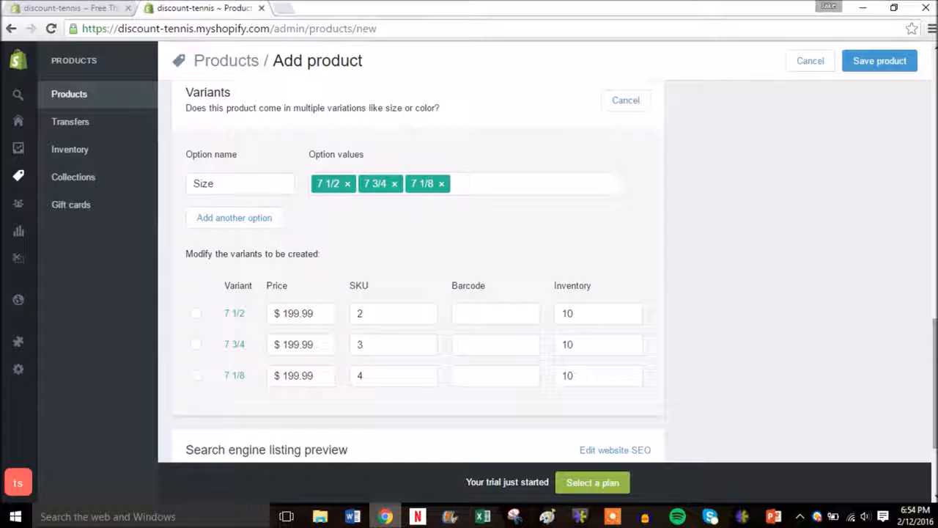
pyautogui.click(249, 224)
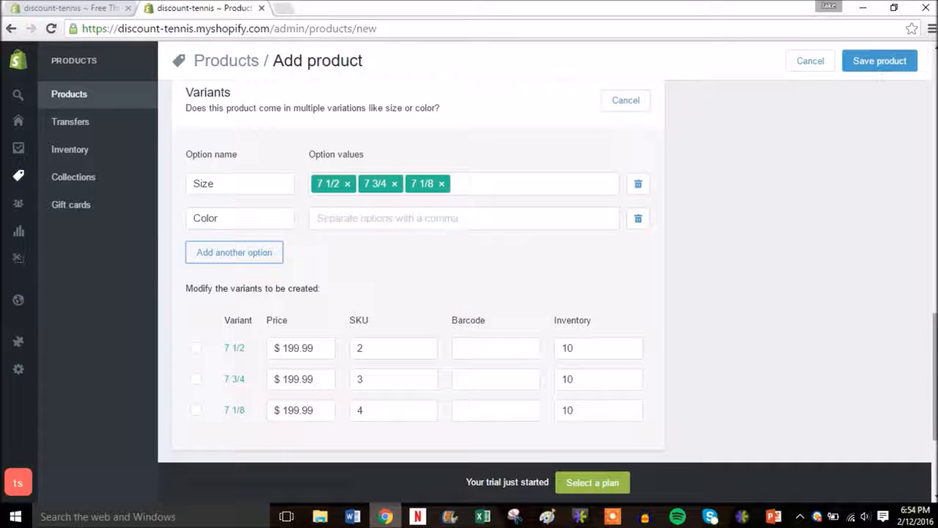
pyautogui.scroll(-2, 479, 308)
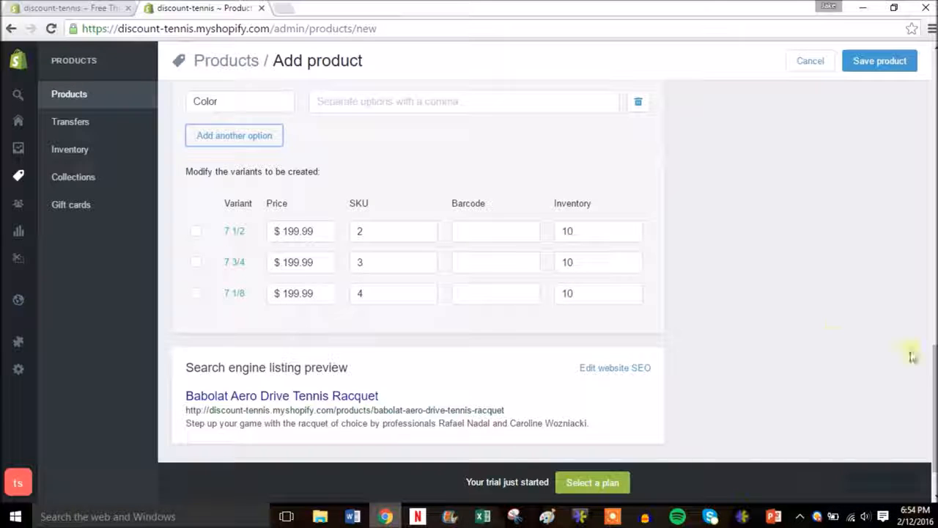
pyautogui.moveTo(933, 381); pyautogui.dragTo(932, 66)
# Delete the blank Color option and save the racquet with its three size variants
pyautogui.click(880, 61)
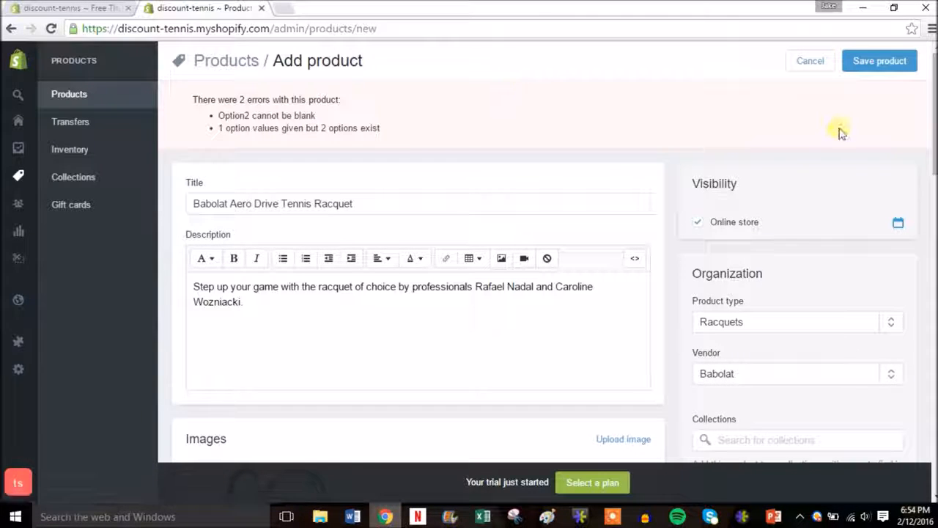
pyautogui.moveTo(935, 99); pyautogui.dragTo(929, 362)
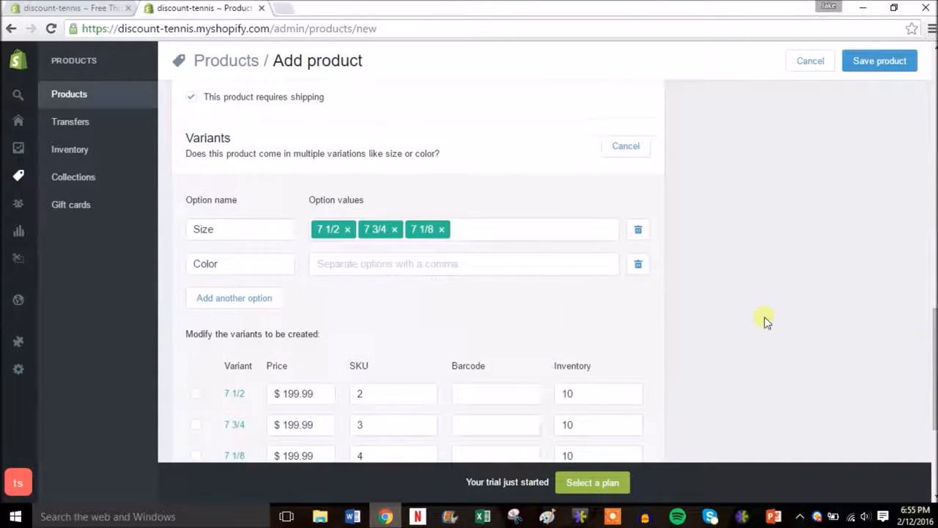
pyautogui.click(639, 265)
pyautogui.click(899, 73)
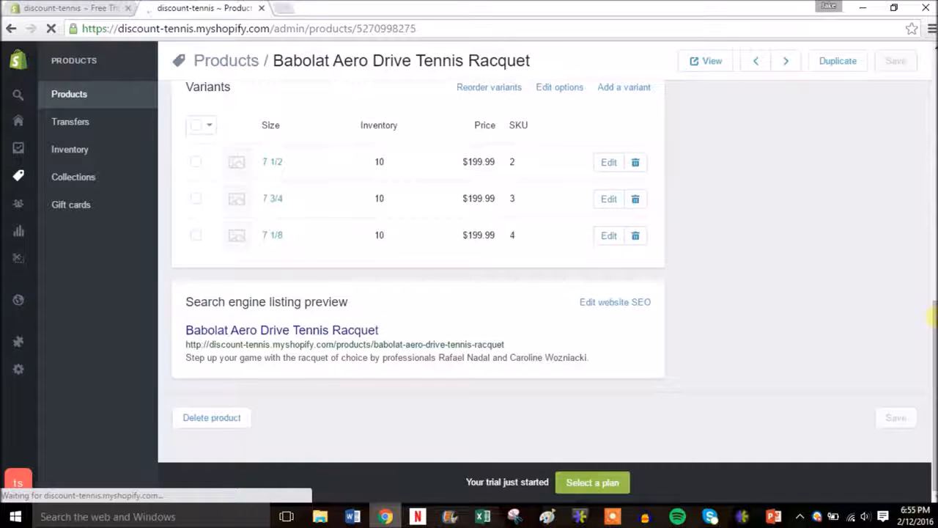
# Open the racquet's storefront page in a new browser tab
pyautogui.moveTo(933, 321); pyautogui.dragTo(931, 44)
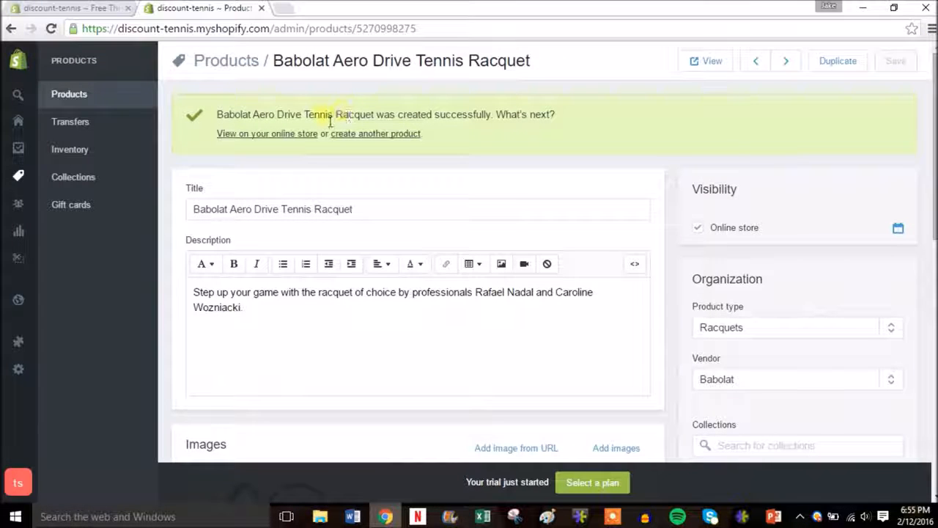
pyautogui.rightClick(261, 137)
pyautogui.click(272, 144)
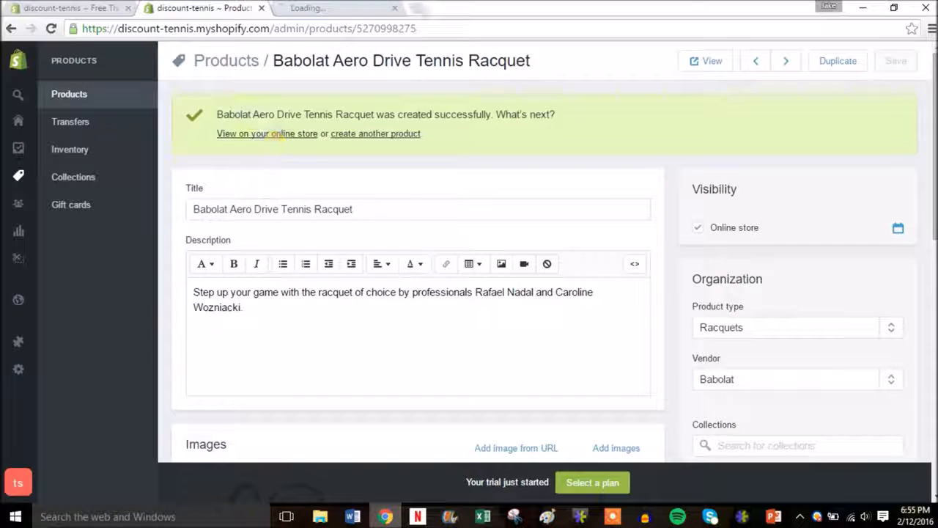
pyautogui.click(339, 8)
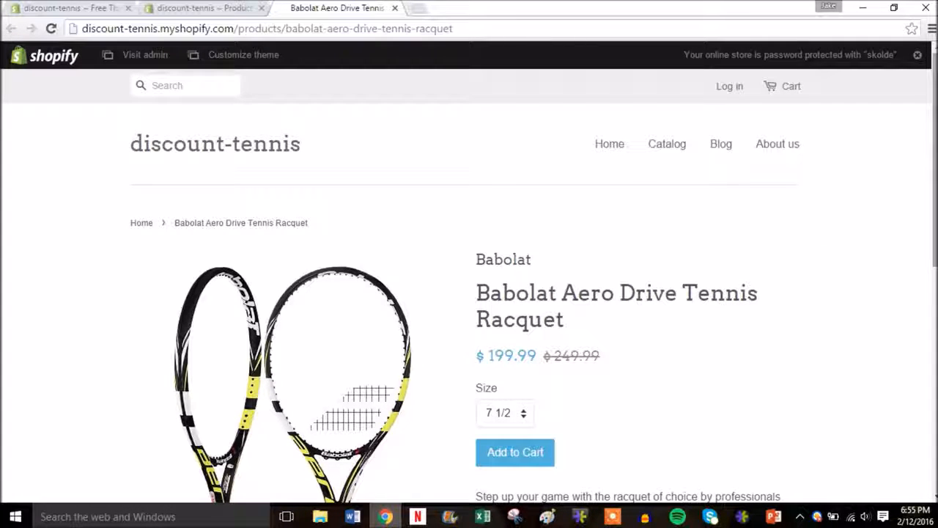
pyautogui.moveTo(934, 209); pyautogui.dragTo(930, 262)
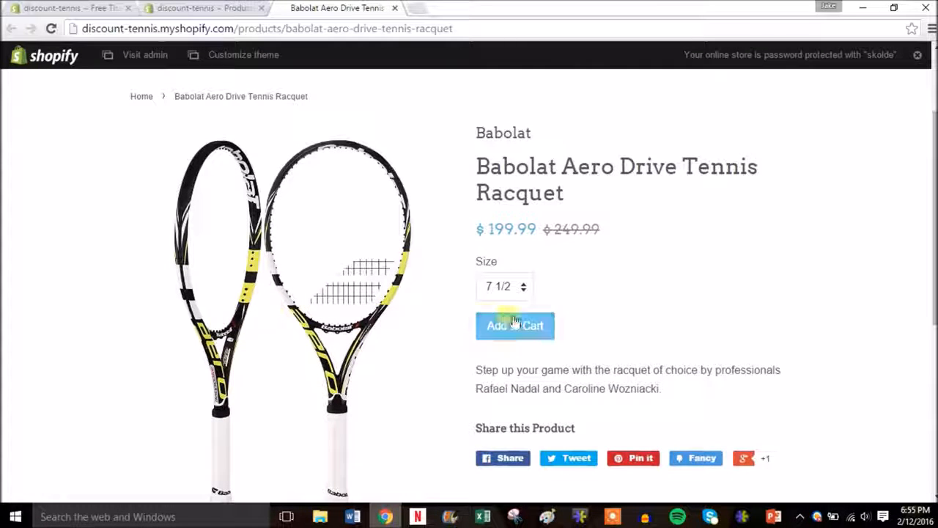
pyautogui.click(323, 276)
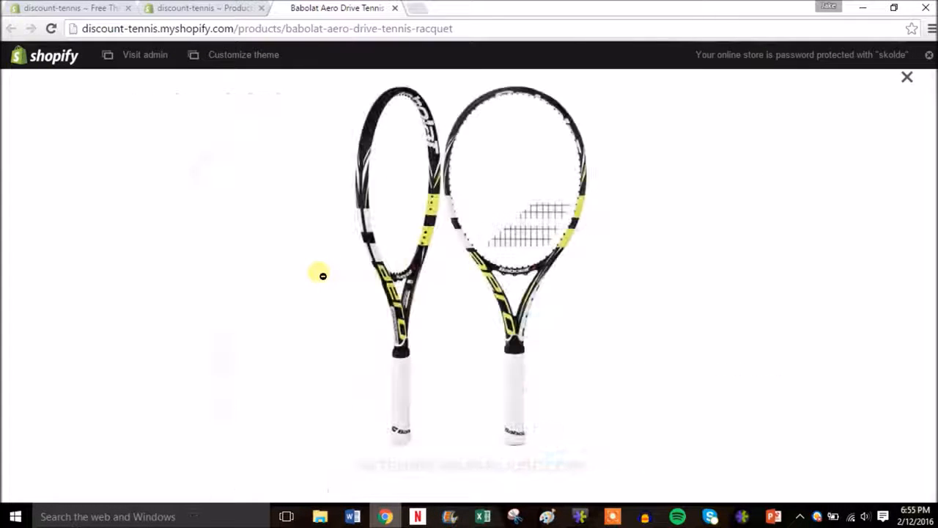
pyautogui.click(415, 266)
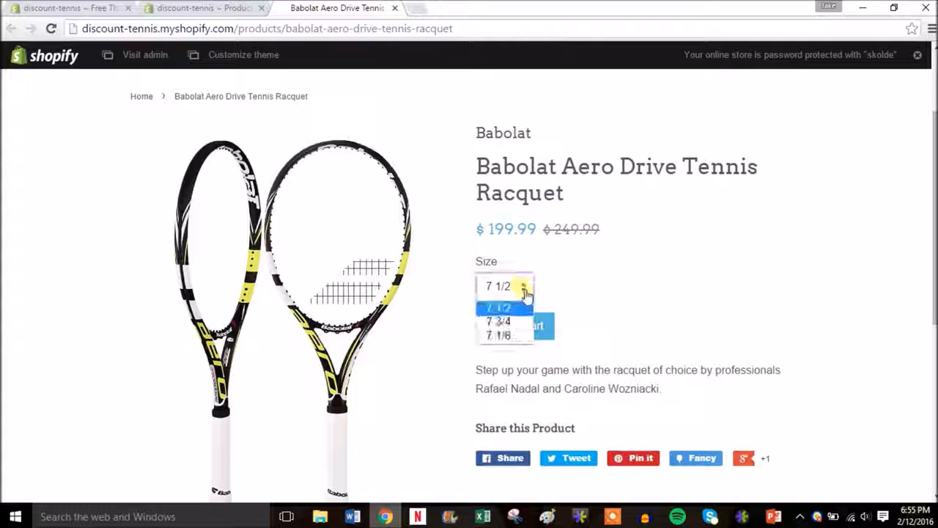
pyautogui.click(583, 309)
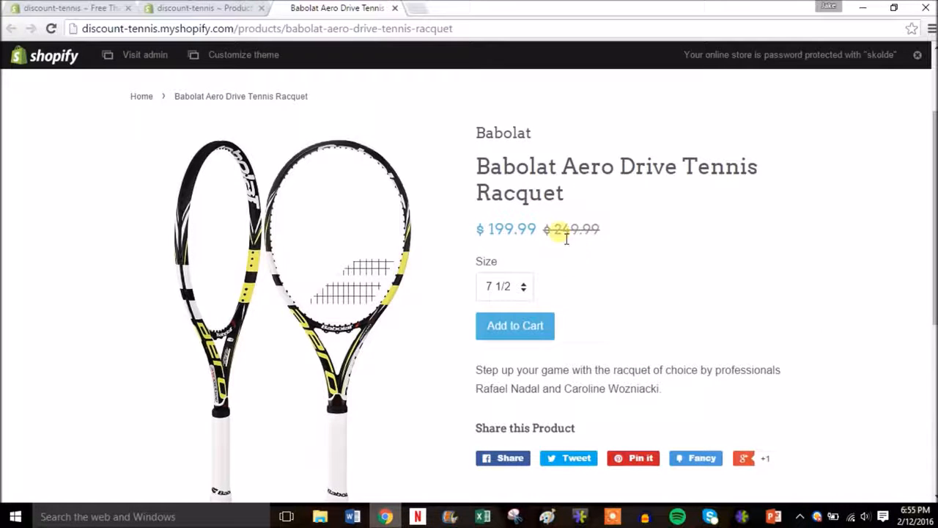
pyautogui.scroll(-1, 936, 220)
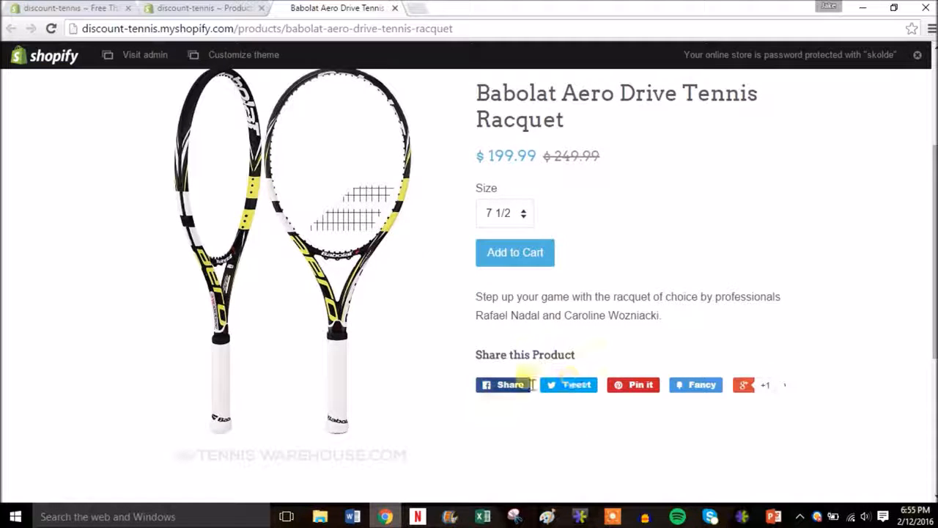
pyautogui.scroll(3, 934, 287)
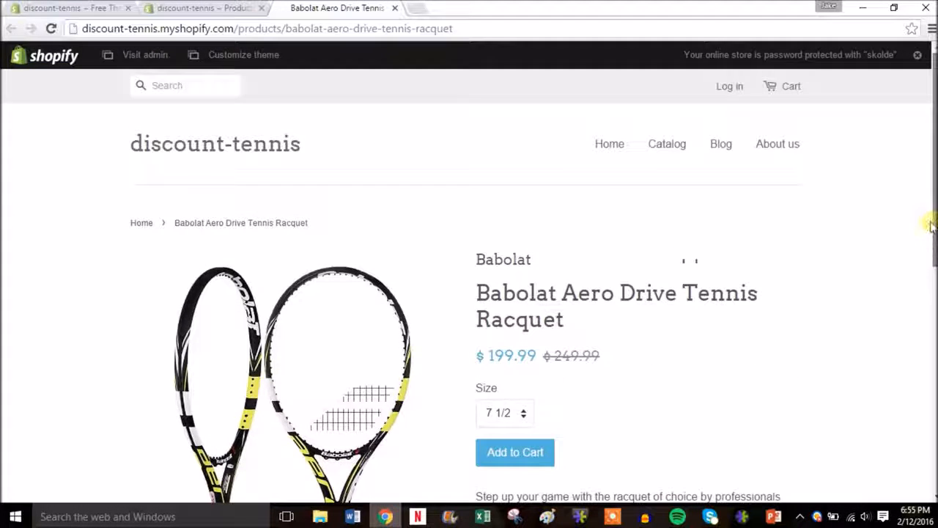
pyautogui.click(608, 144)
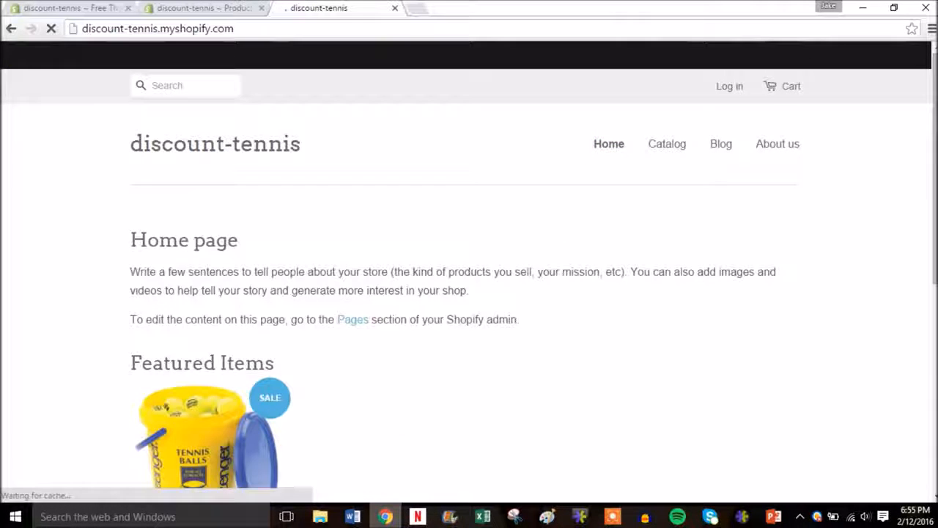
pyautogui.scroll(-2, 469, 279)
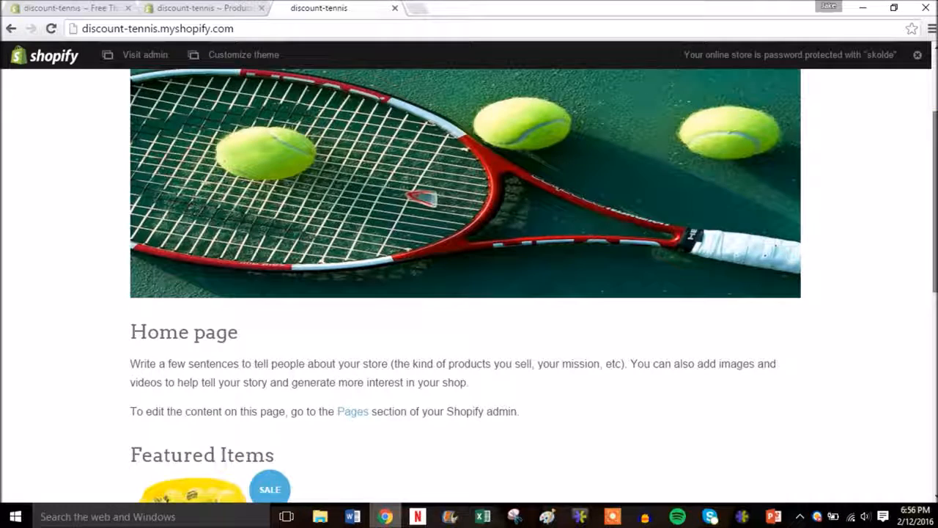
pyautogui.scroll(-3, 470, 279)
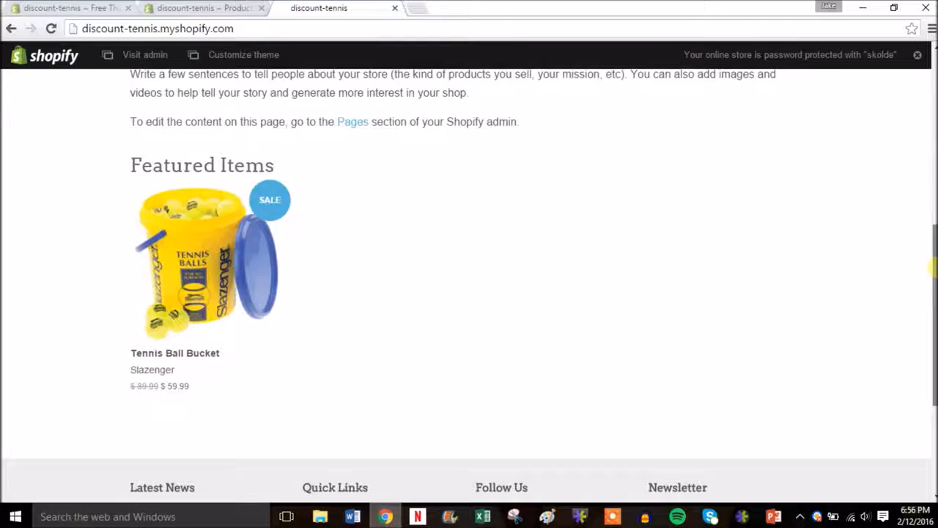
pyautogui.moveTo(934, 269); pyautogui.dragTo(387, 17)
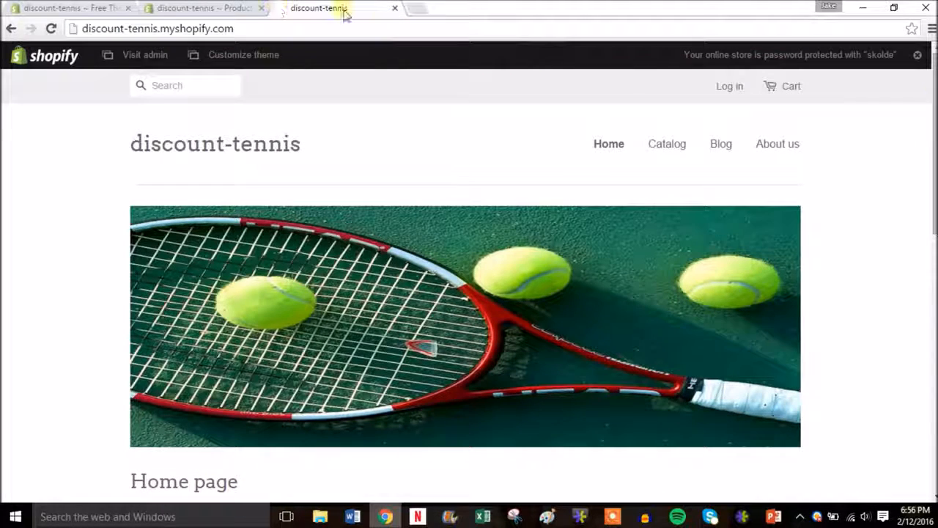
pyautogui.click(395, 8)
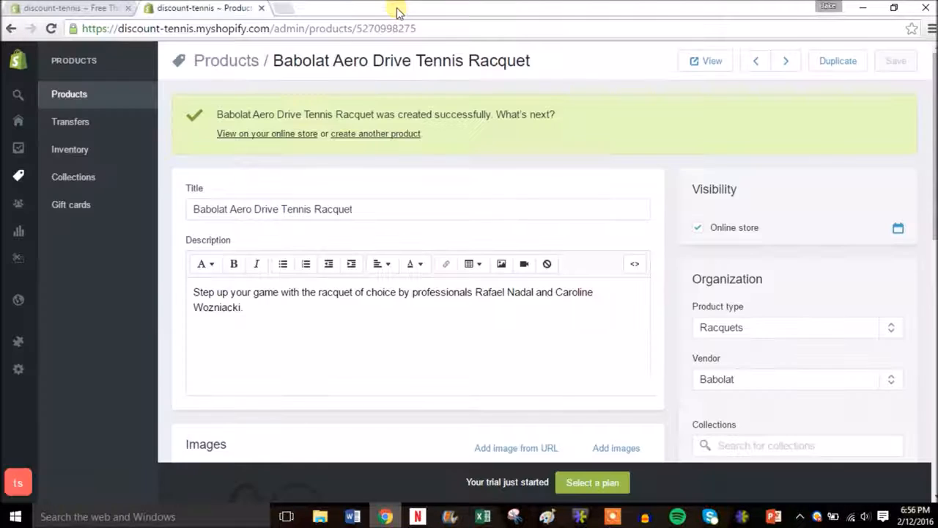
# Go back to the admin products list and close the storefront catalog showing four products
pyautogui.click(79, 95)
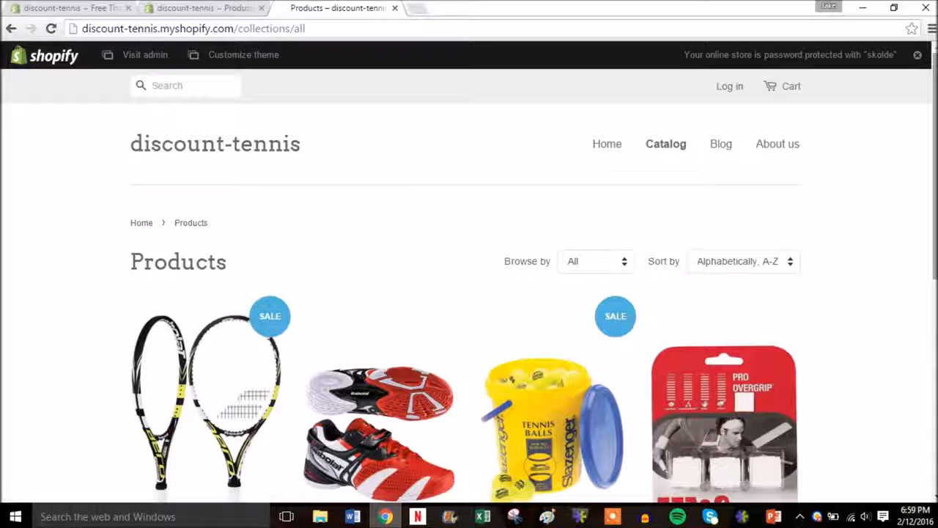
pyautogui.scroll(-2, 930, 143)
pyautogui.moveTo(931, 143); pyautogui.dragTo(931, 209)
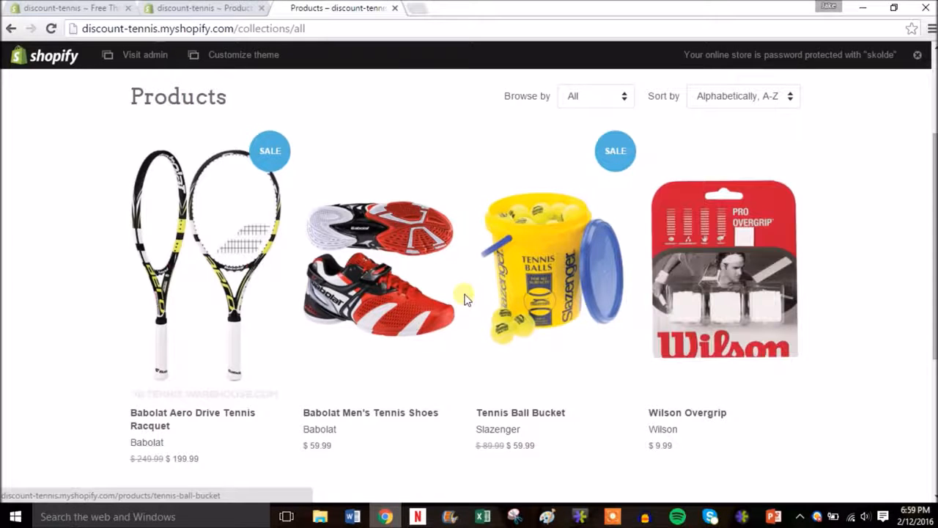
pyautogui.moveTo(930, 216)
pyautogui.mouseDown()
pyautogui.moveTo(930, 134)
pyautogui.moveTo(933, 251)
pyautogui.moveTo(932, 140)
pyautogui.moveTo(930, 206)
pyautogui.mouseUp()
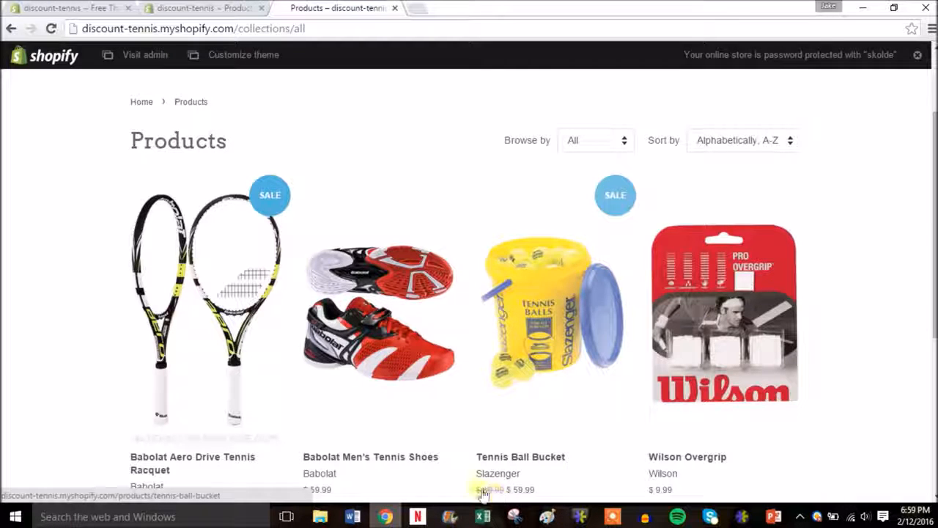
pyautogui.moveTo(929, 279); pyautogui.dragTo(930, 194)
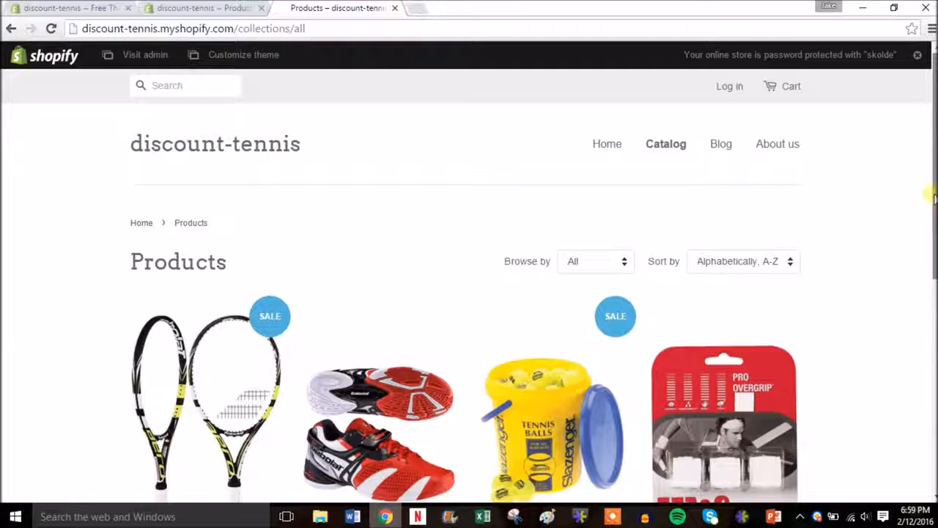
pyautogui.click(396, 9)
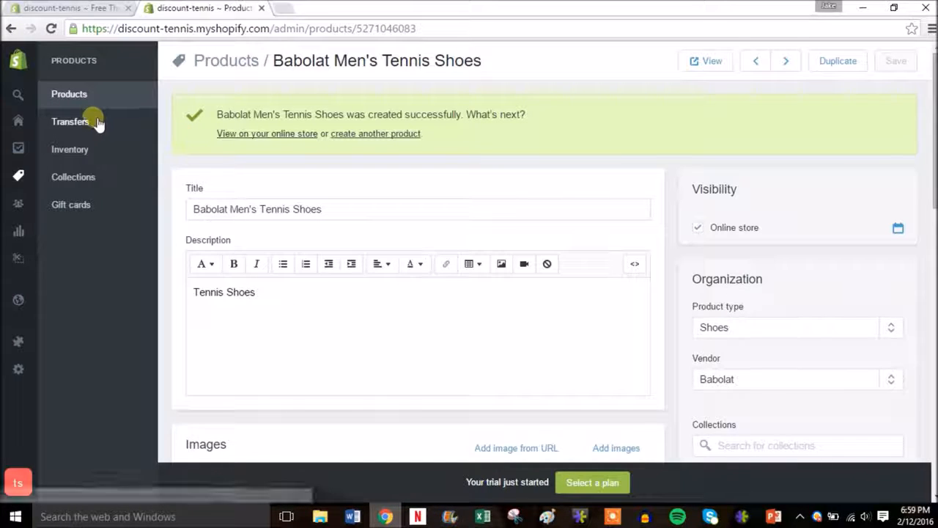
# Set the Tennis Ball Bucket stock to 10 in the inventory list
pyautogui.click(94, 151)
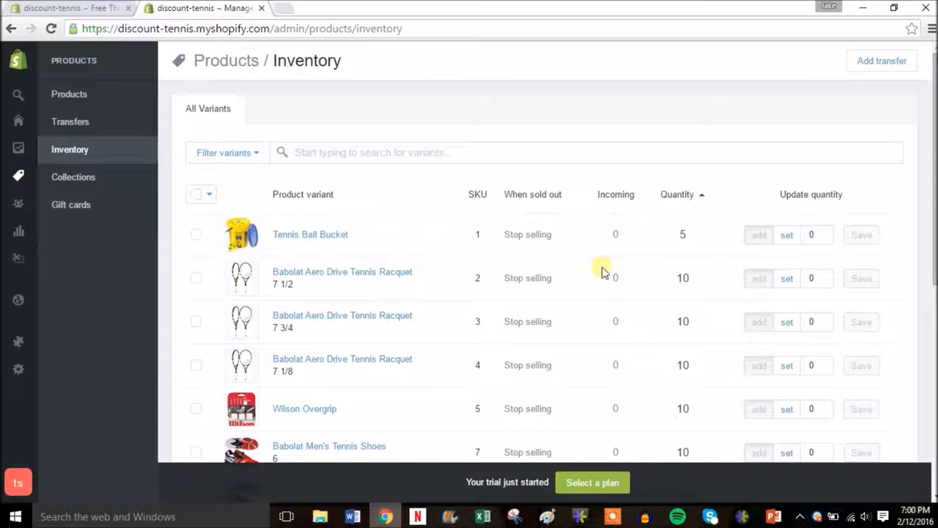
pyautogui.click(824, 231)
pyautogui.click(825, 231)
pyautogui.click(824, 232)
pyautogui.click(825, 232)
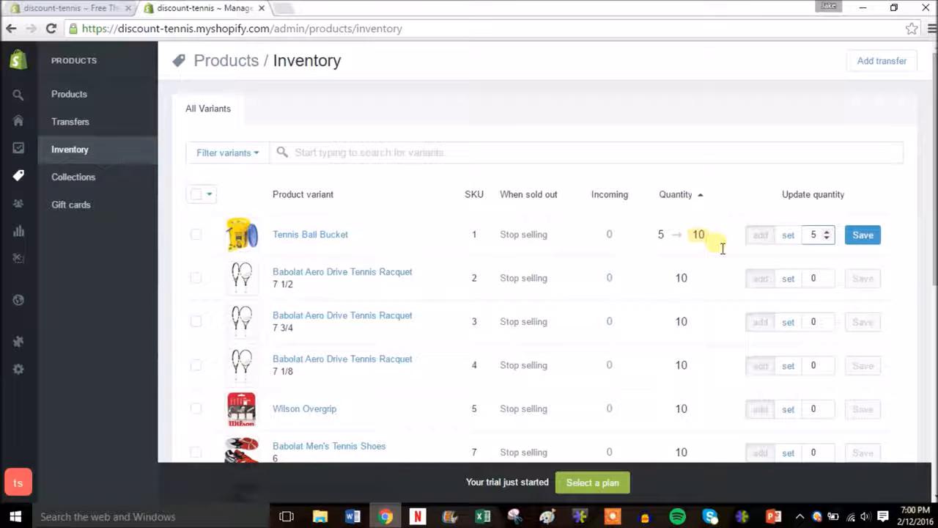
pyautogui.click(863, 235)
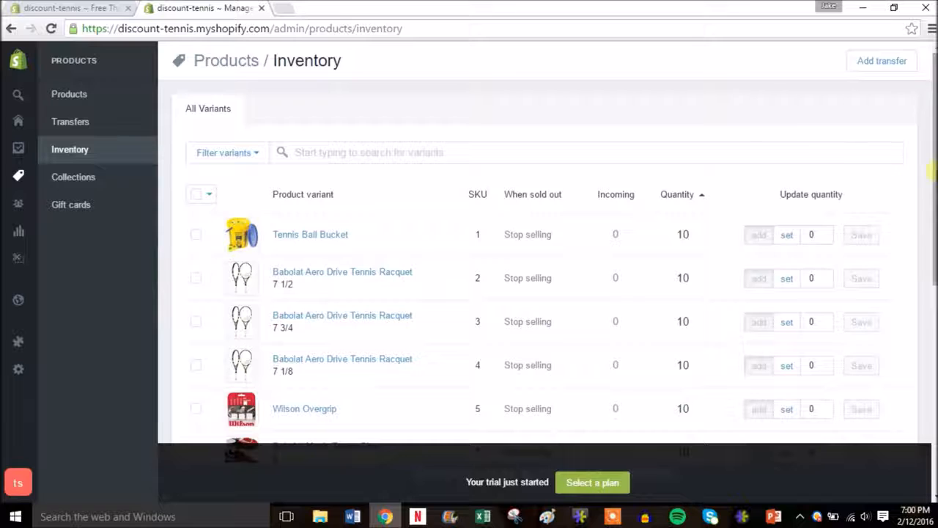
# Open the Collections list, which shows only the hidden Home page collection
pyautogui.moveTo(936, 172); pyautogui.dragTo(935, 328)
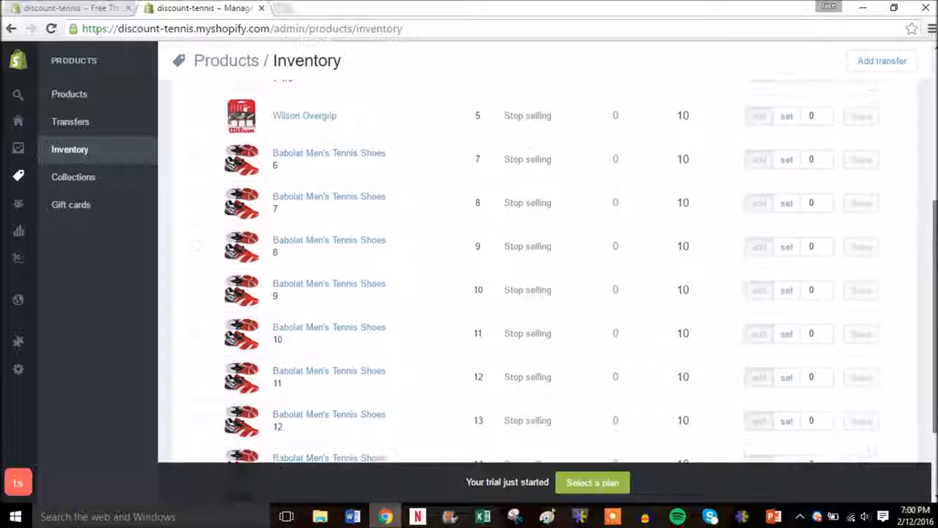
pyautogui.moveTo(935, 311); pyautogui.dragTo(934, 183)
pyautogui.click(111, 178)
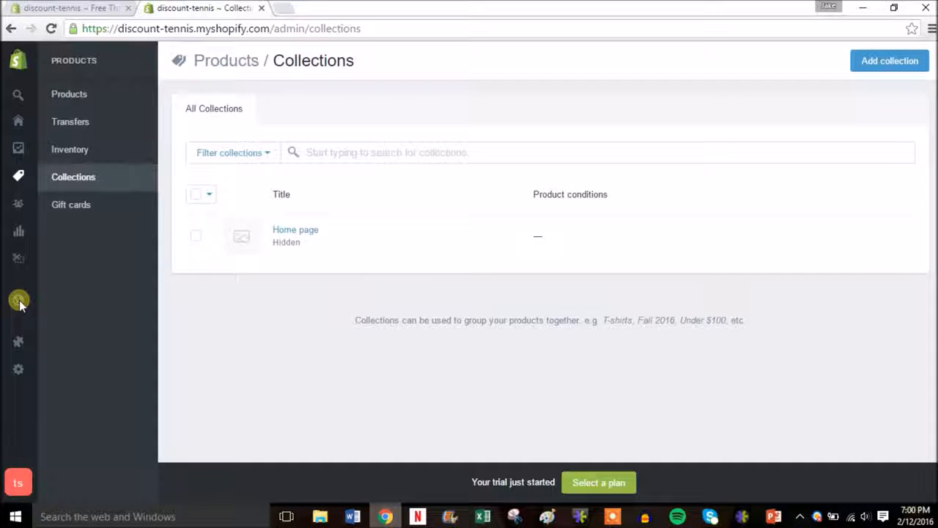
pyautogui.moveTo(19, 300)
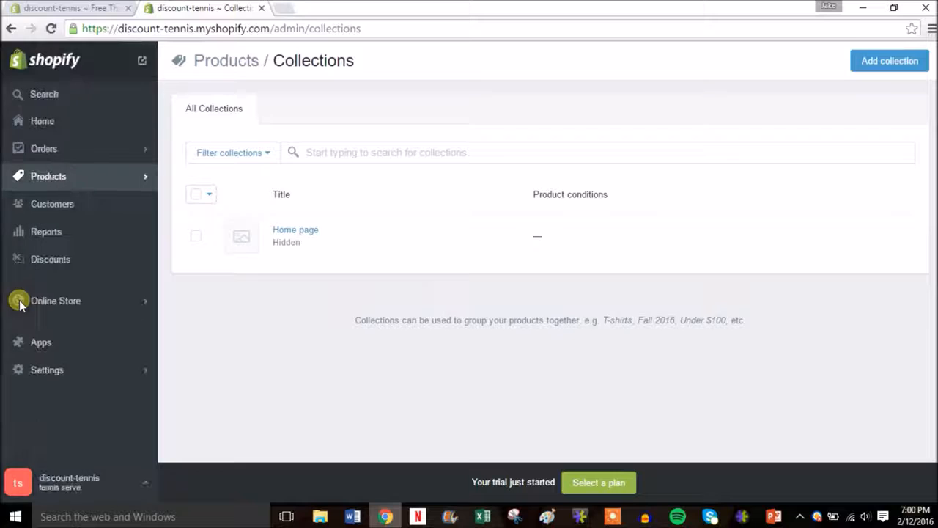
# Delete the default 'First post' from Blog Posts and open a blank new post form
pyautogui.click(124, 301)
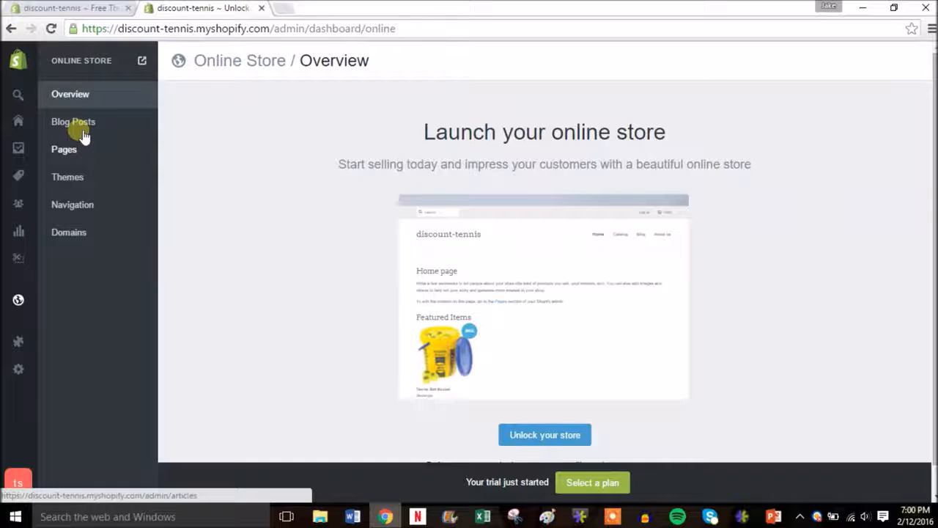
pyautogui.click(86, 122)
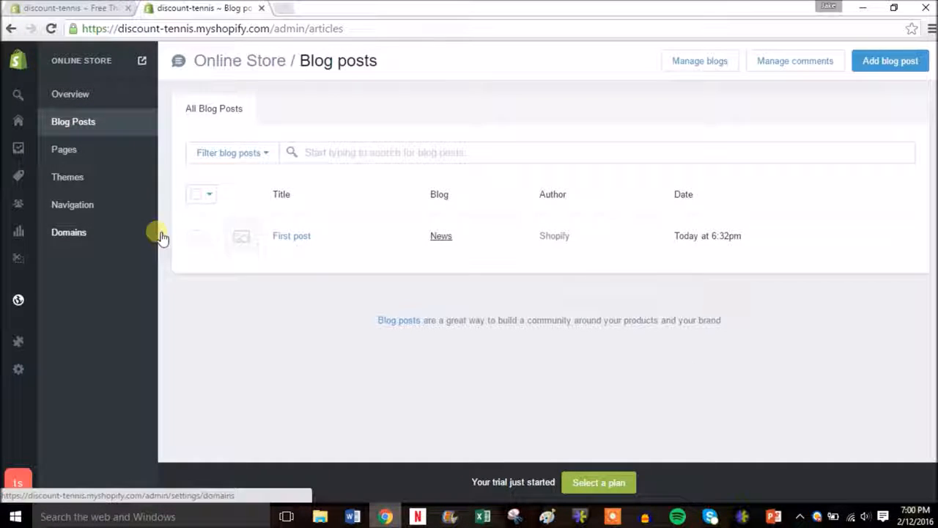
pyautogui.click(196, 236)
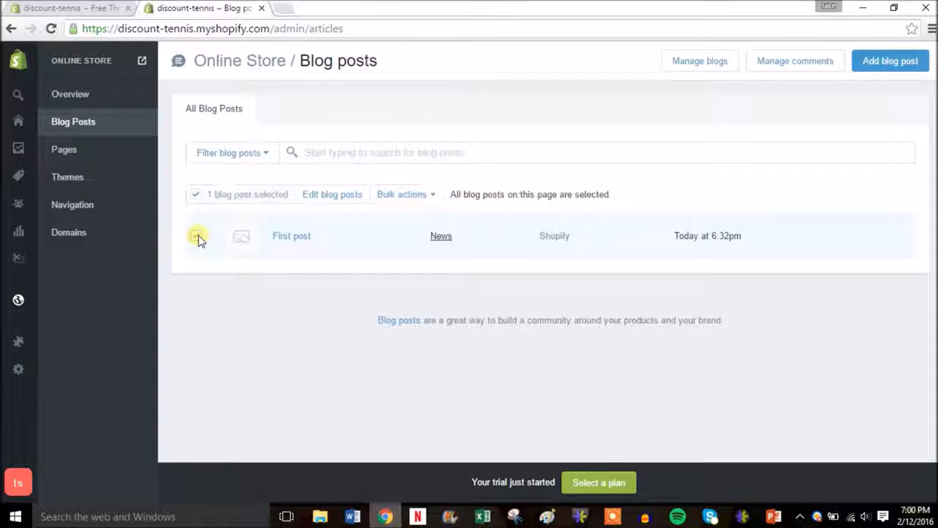
pyautogui.click(426, 197)
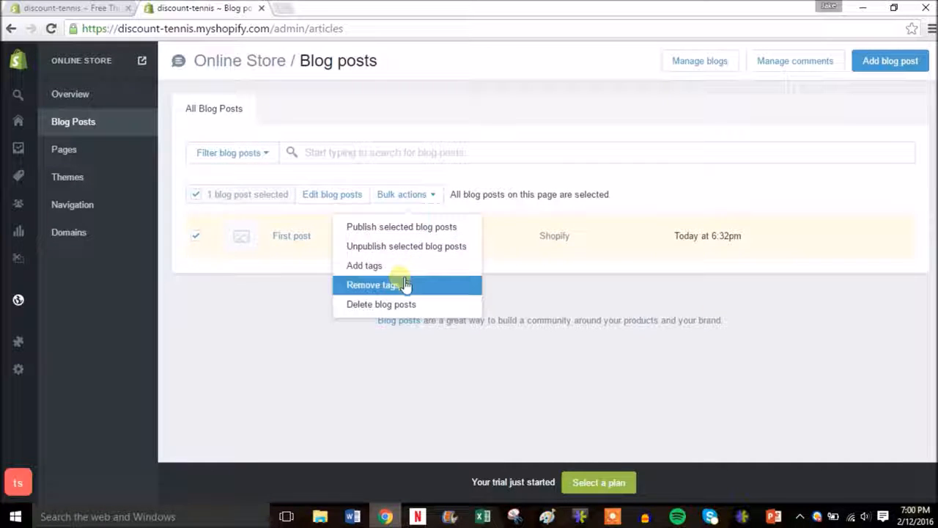
pyautogui.click(411, 305)
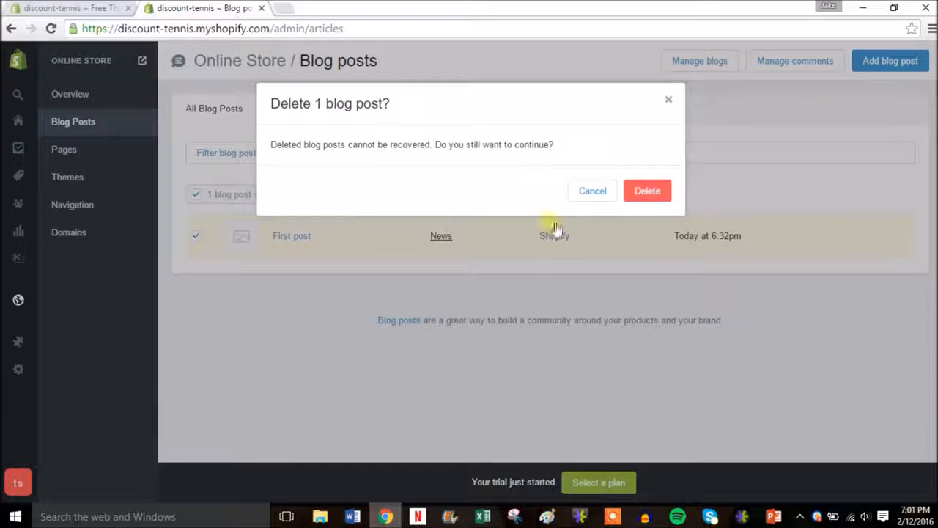
pyautogui.click(655, 191)
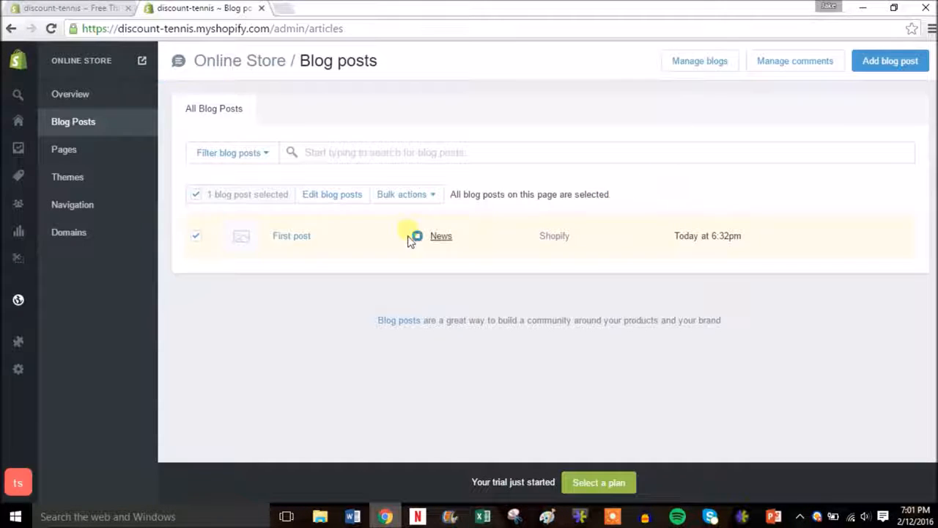
pyautogui.click(565, 243)
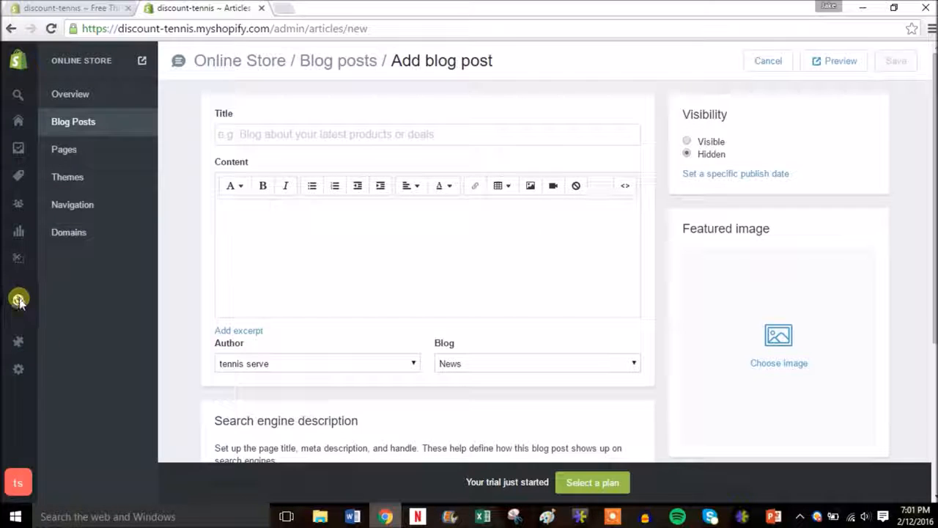
# Title the post 'Australian Open 2016 Finals were crazy!' and add placeholder body text
pyautogui.click(285, 137)
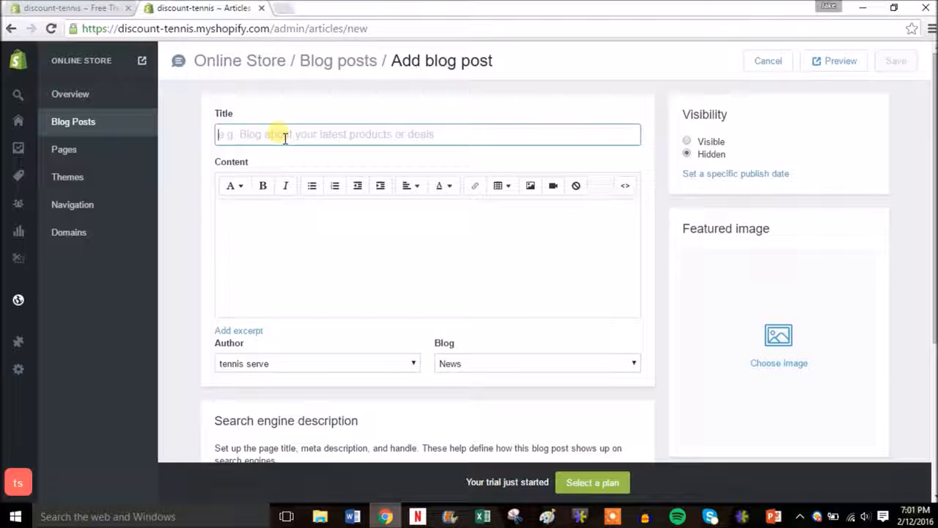
pyautogui.write('Austr')
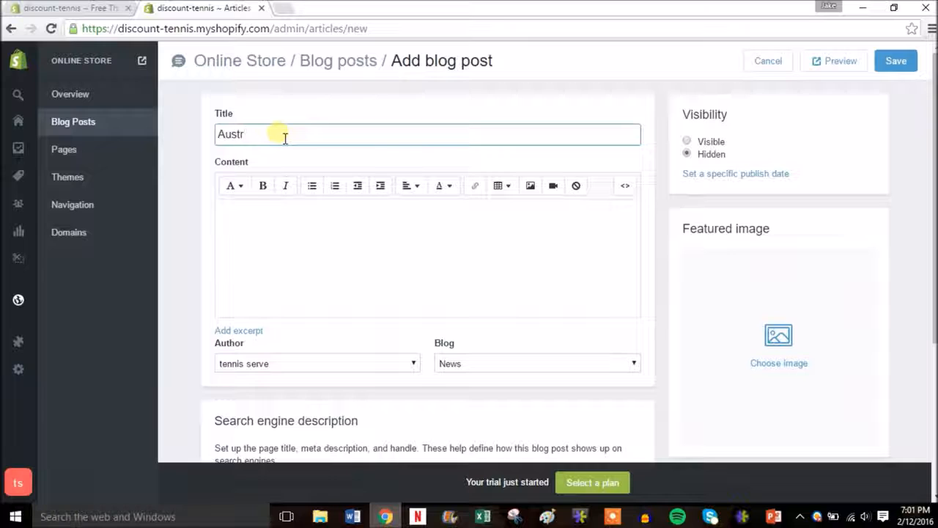
pyautogui.write('ilian Open')
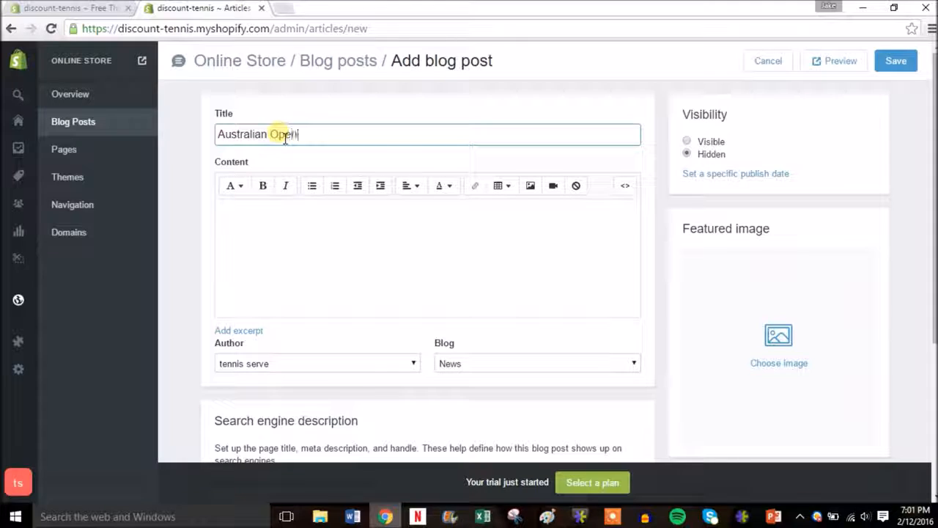
pyautogui.write(' 2016 Finals ')
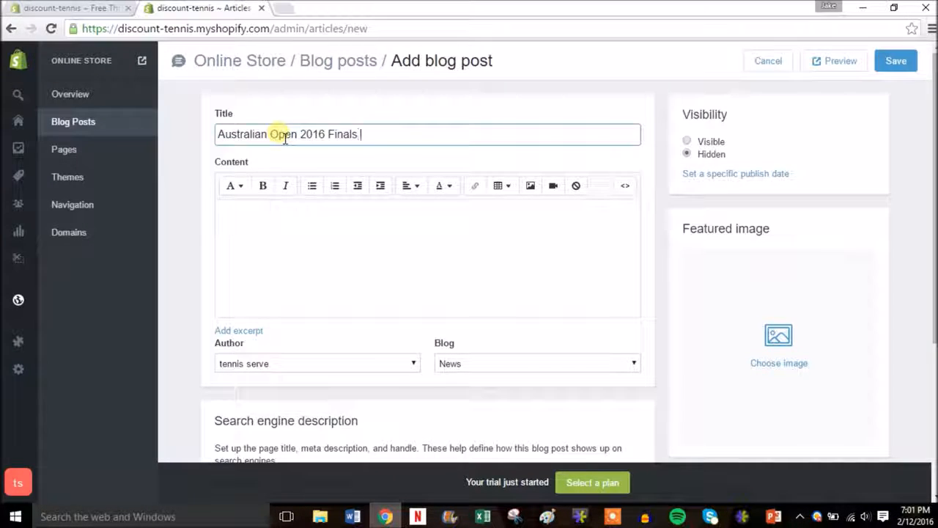
pyautogui.write('were crazy!')
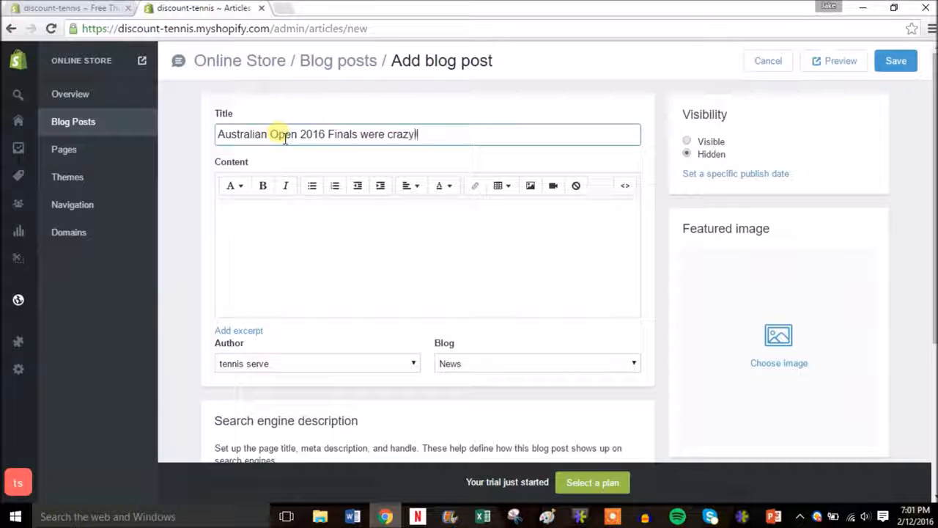
pyautogui.click(290, 237)
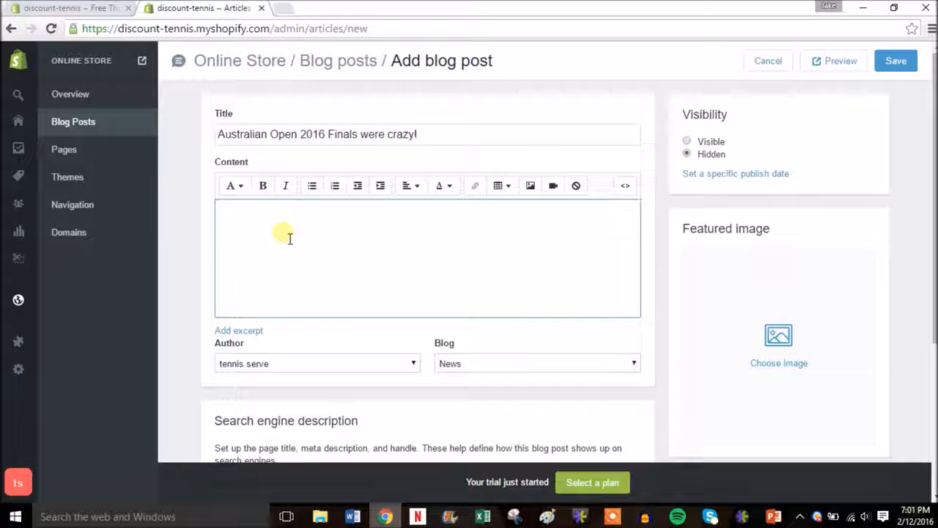
pyautogui.write('dnuivfeuivnijnfvijnfjvfhffgbre')
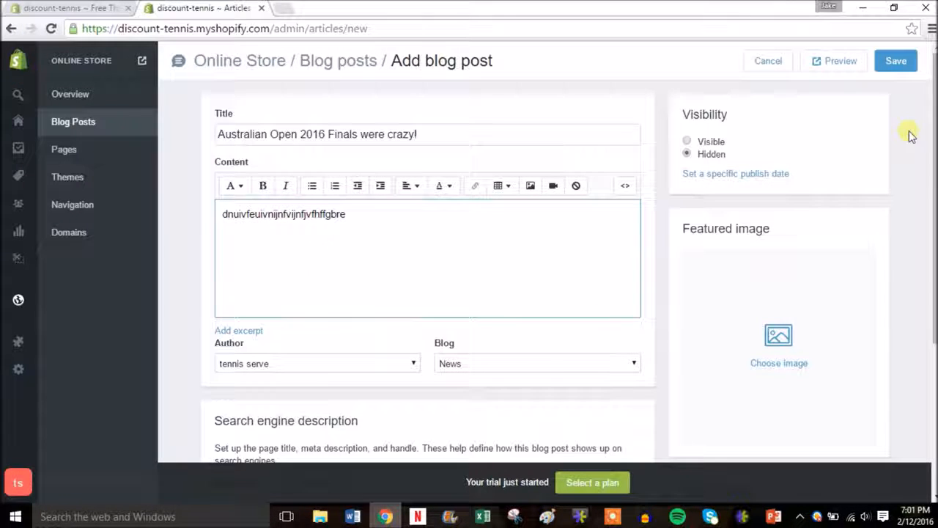
pyautogui.moveTo(931, 150); pyautogui.dragTo(933, 298)
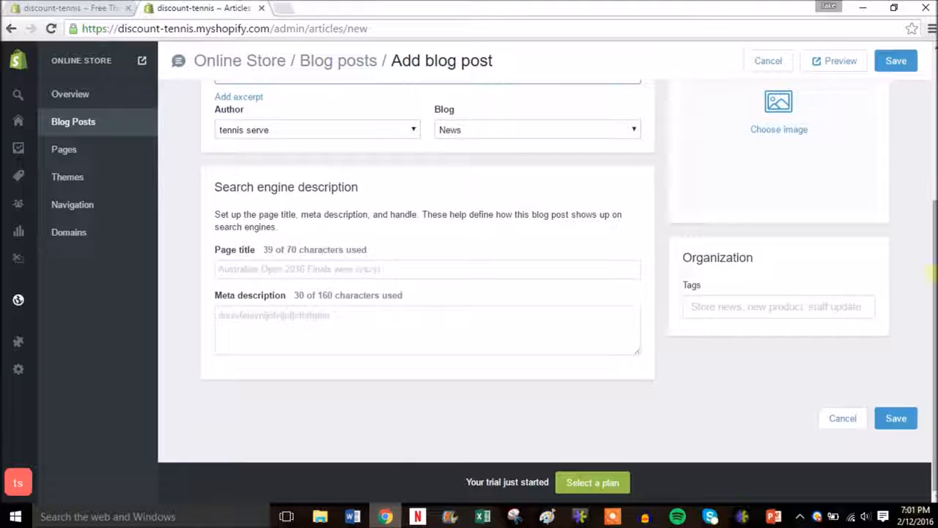
# Add the tags tennis and finals to the post
pyautogui.scroll(1, 909, 294)
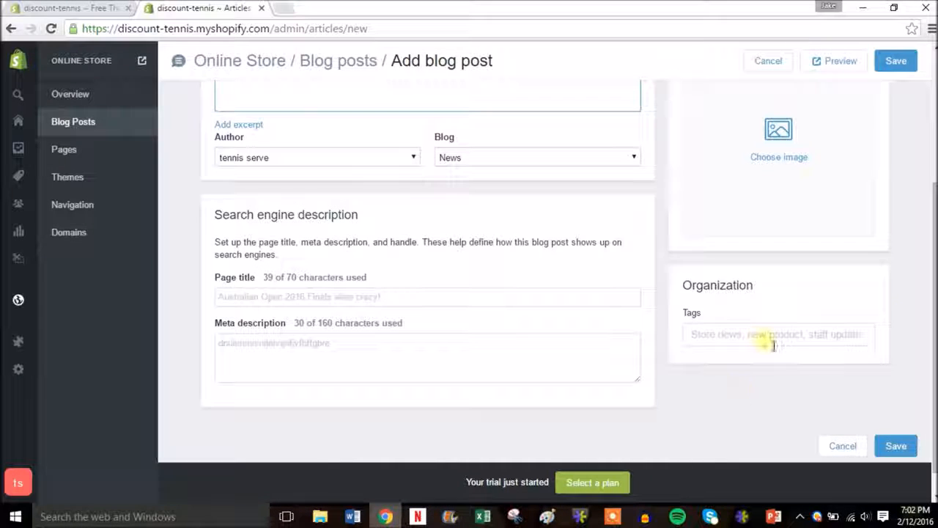
pyautogui.click(743, 344)
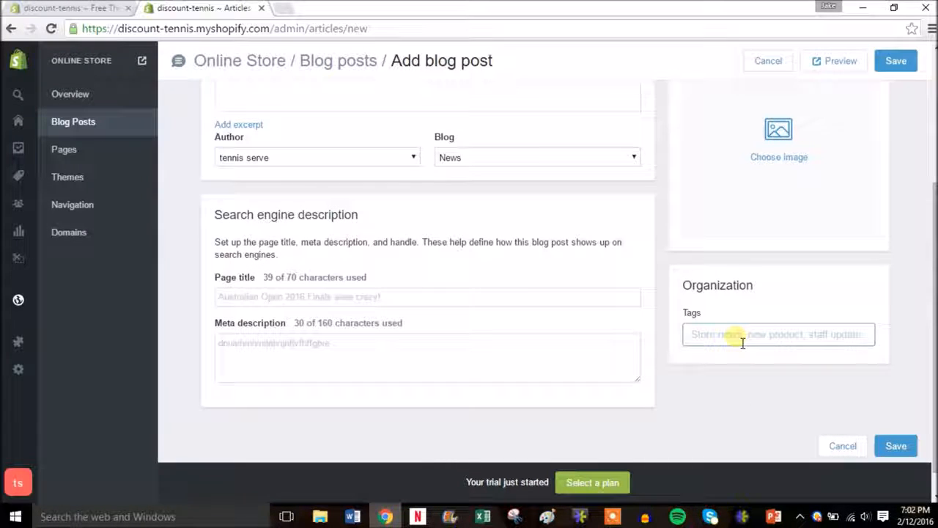
pyautogui.write('tennis')
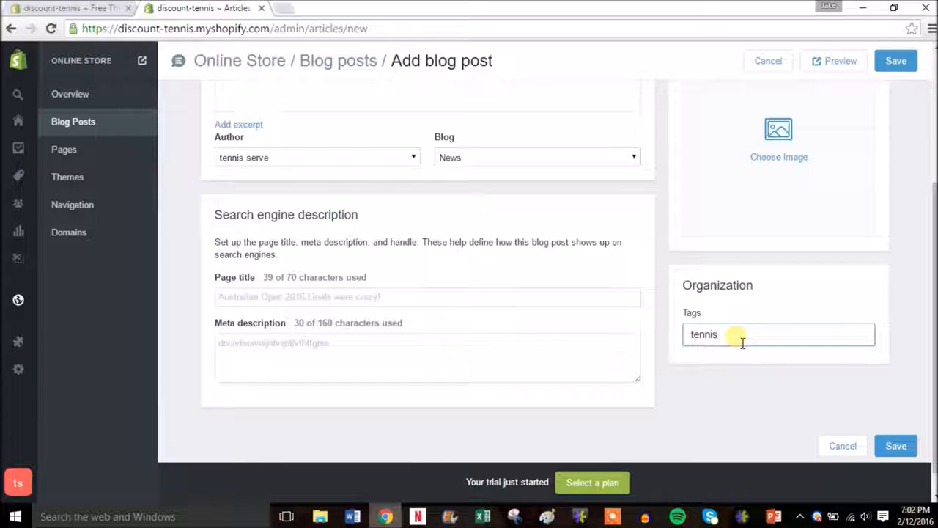
pyautogui.press('Return')
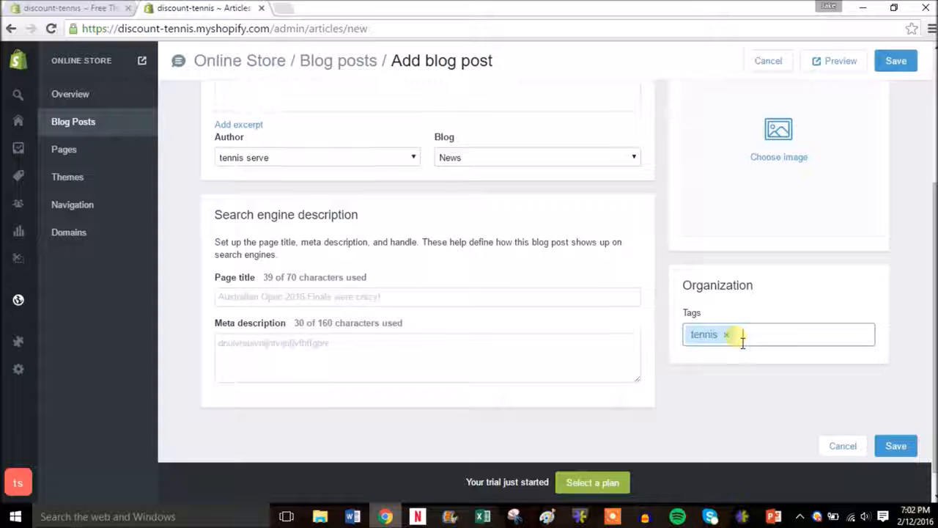
pyautogui.press('Return')
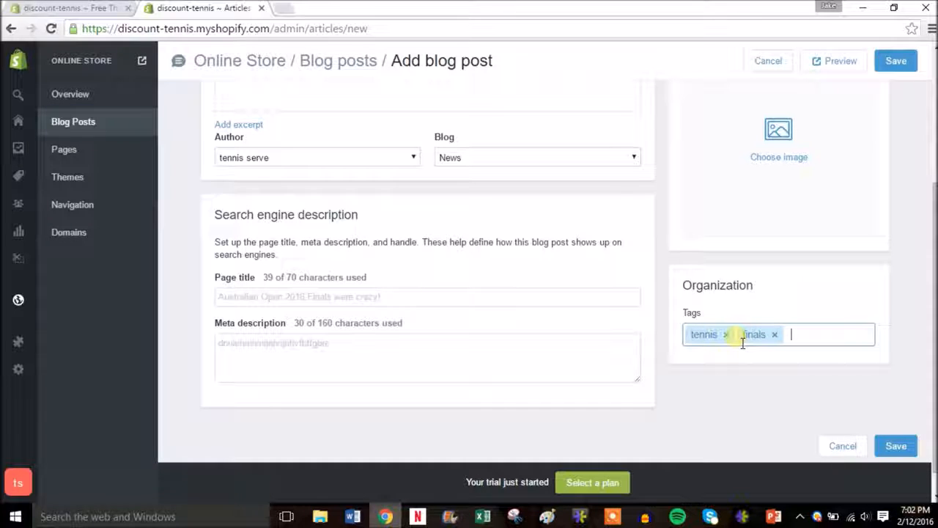
pyautogui.scroll(2, 570, 295)
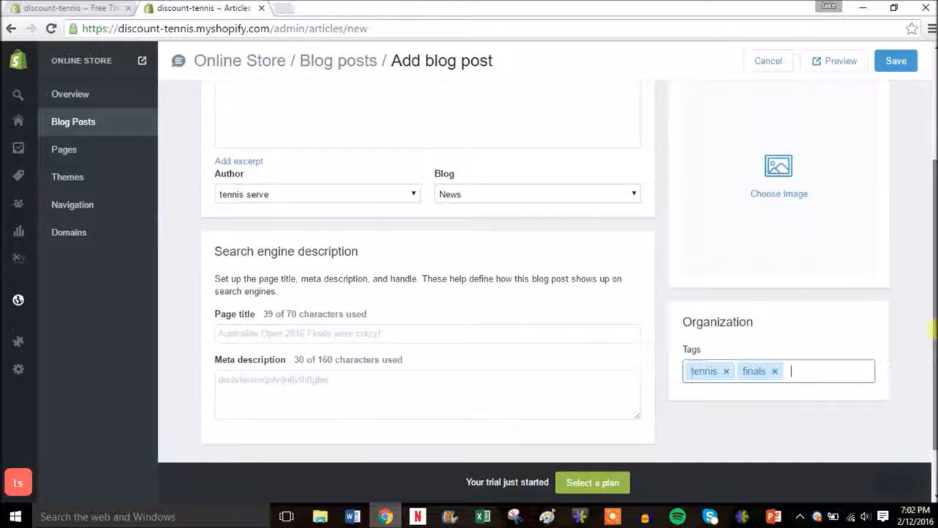
pyautogui.scroll(3, 428, 294)
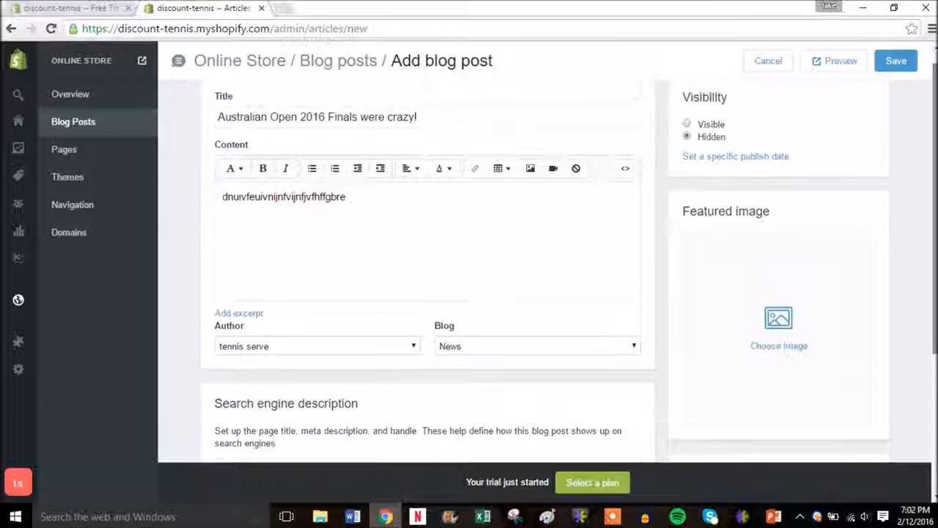
# Use the babolat racquet photo as the featured image and make the post Visible
pyautogui.click(778, 341)
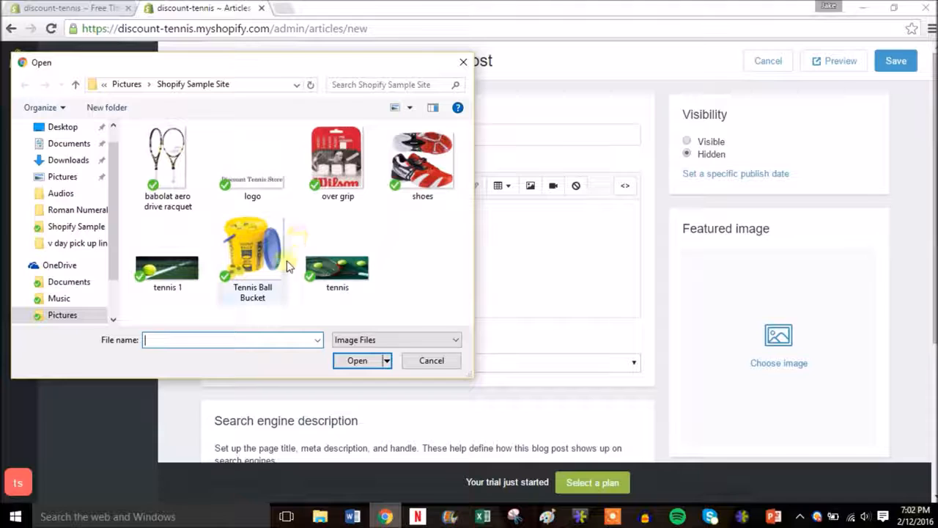
pyautogui.doubleClick(170, 197)
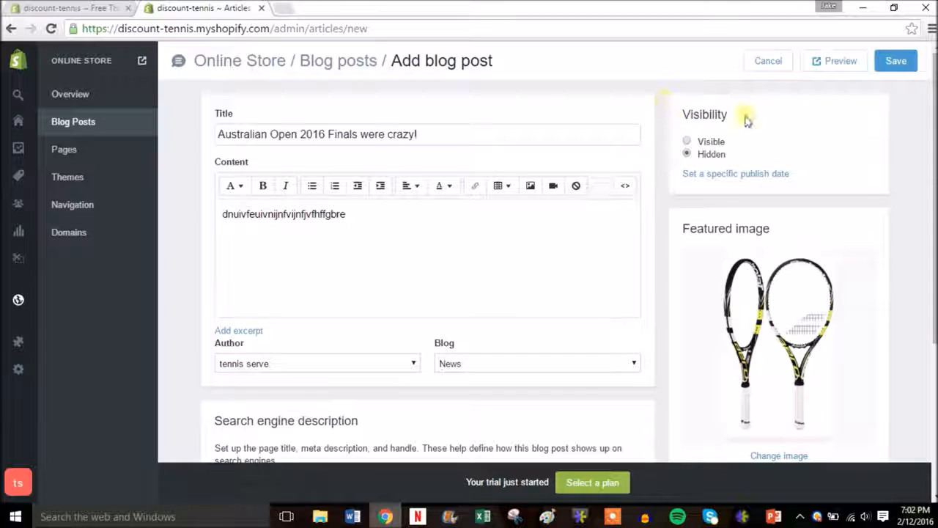
pyautogui.click(717, 145)
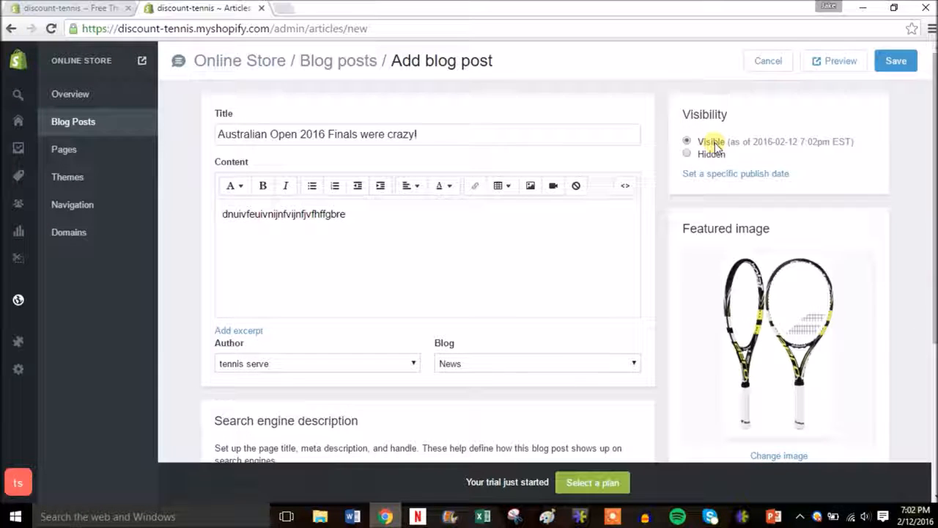
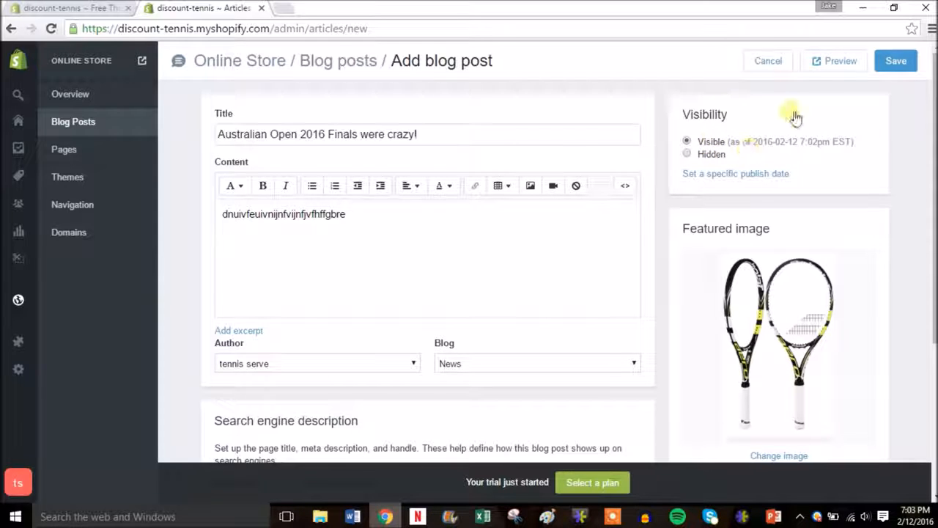
# Save the 'Australian Open 2016 Finals were crazy!' post and open its storefront view in a new tab
pyautogui.click(897, 62)
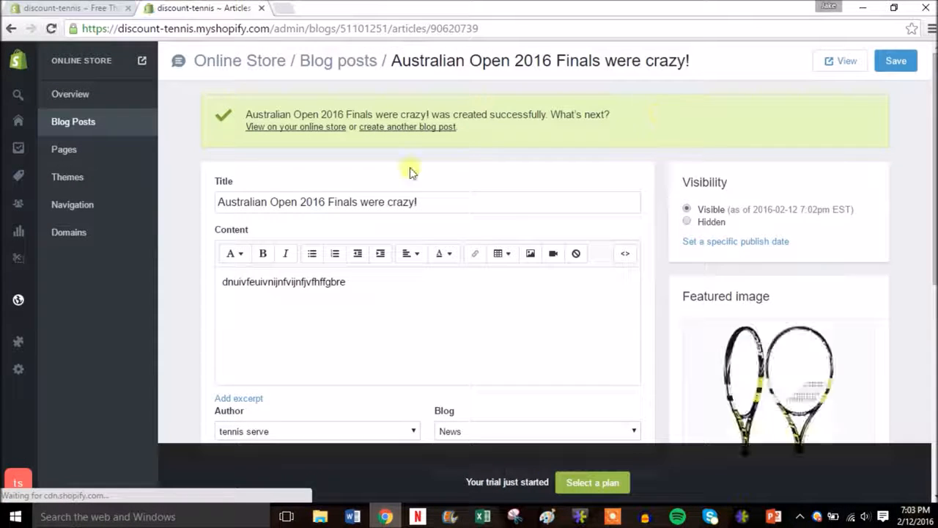
pyautogui.rightClick(283, 130)
pyautogui.click(286, 137)
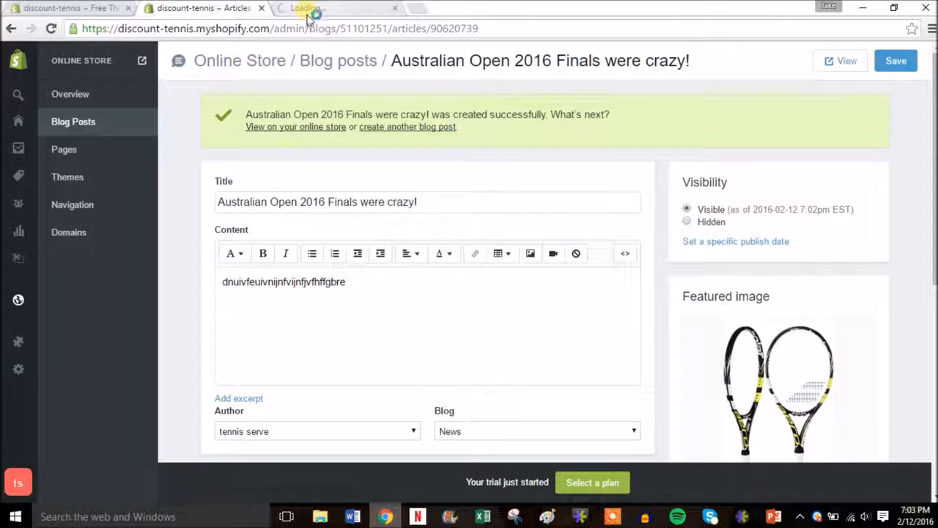
# Open the post from Recent Articles on the storefront, scroll through it, then close that tab
pyautogui.click(308, 13)
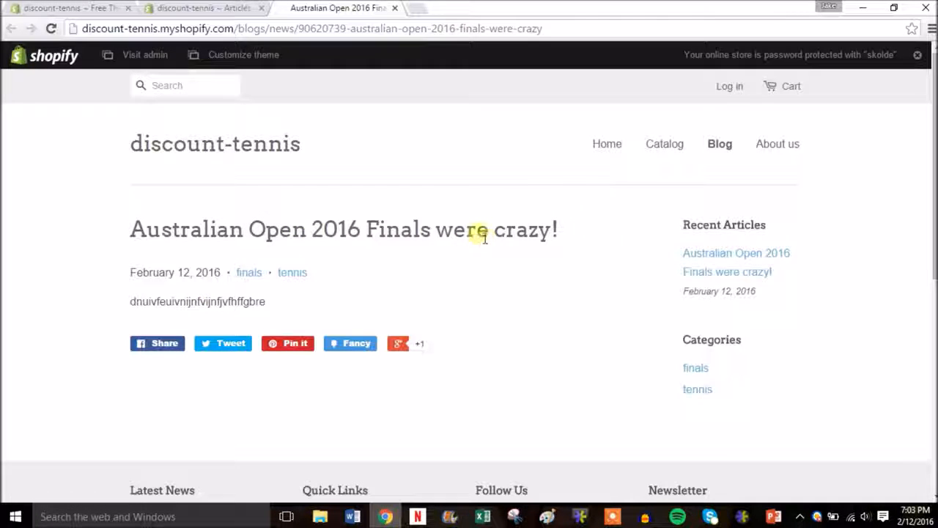
pyautogui.click(715, 260)
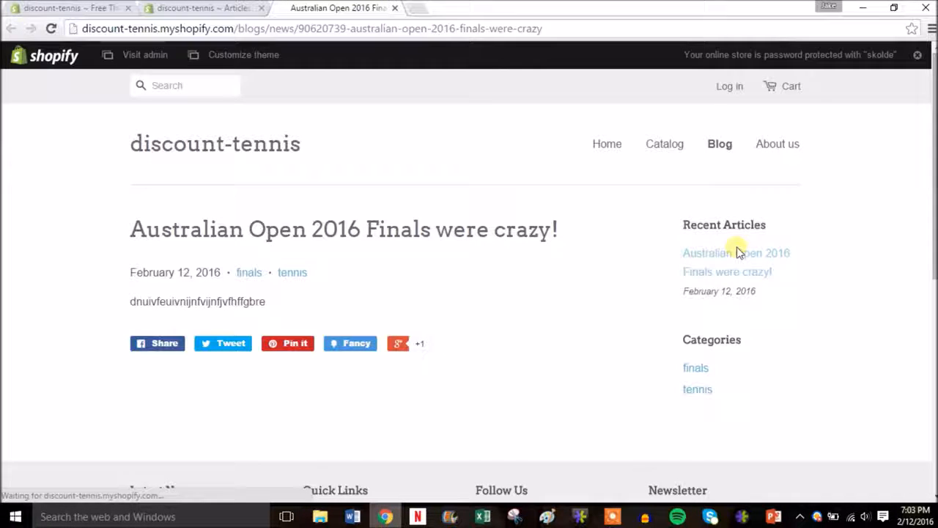
pyautogui.moveTo(933, 243); pyautogui.dragTo(933, 224)
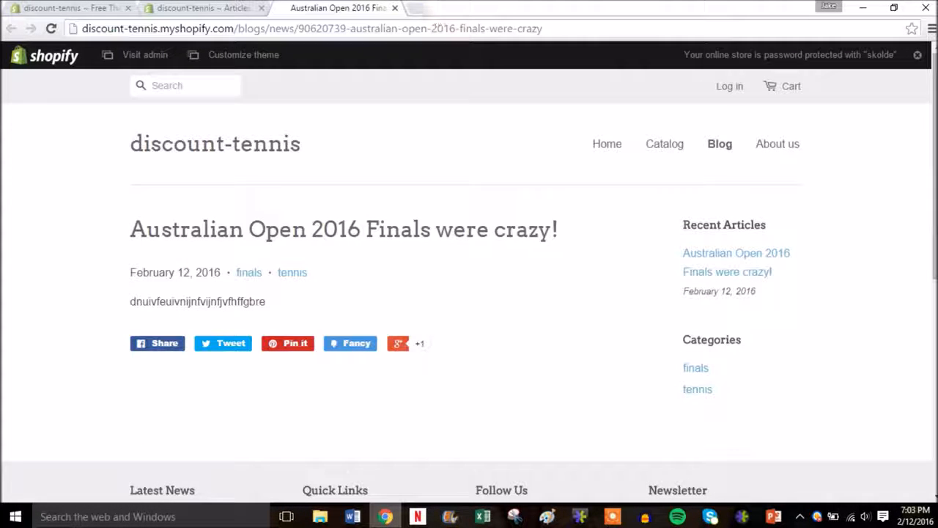
pyautogui.click(394, 8)
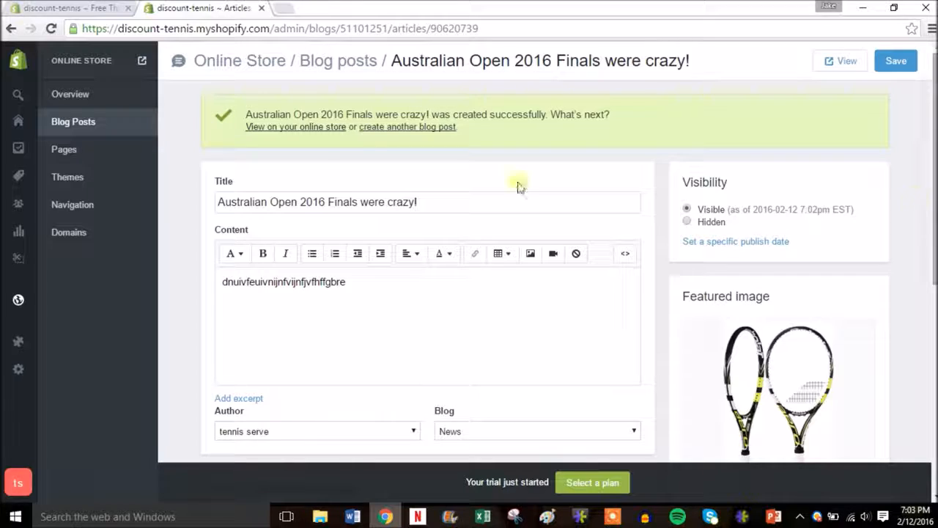
# Go to the store's Domains settings and start buying a new domain
pyautogui.click(73, 156)
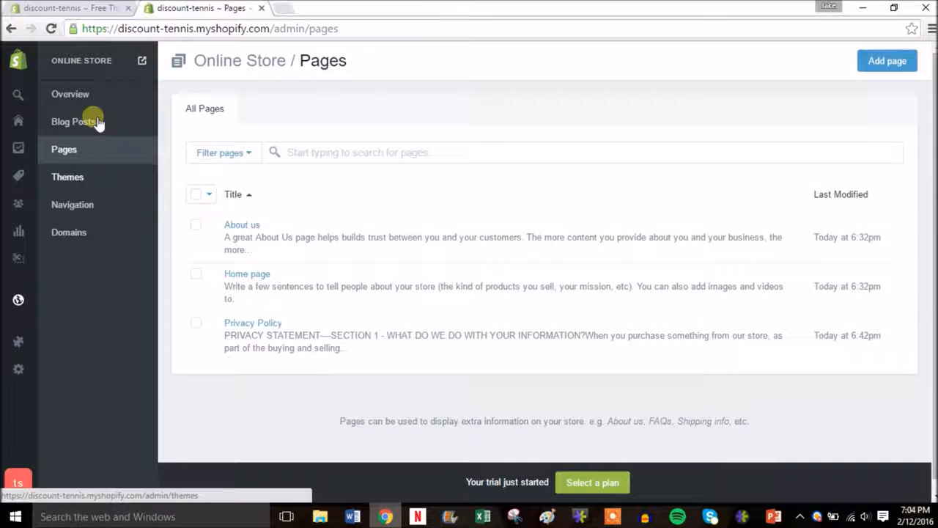
pyautogui.click(86, 233)
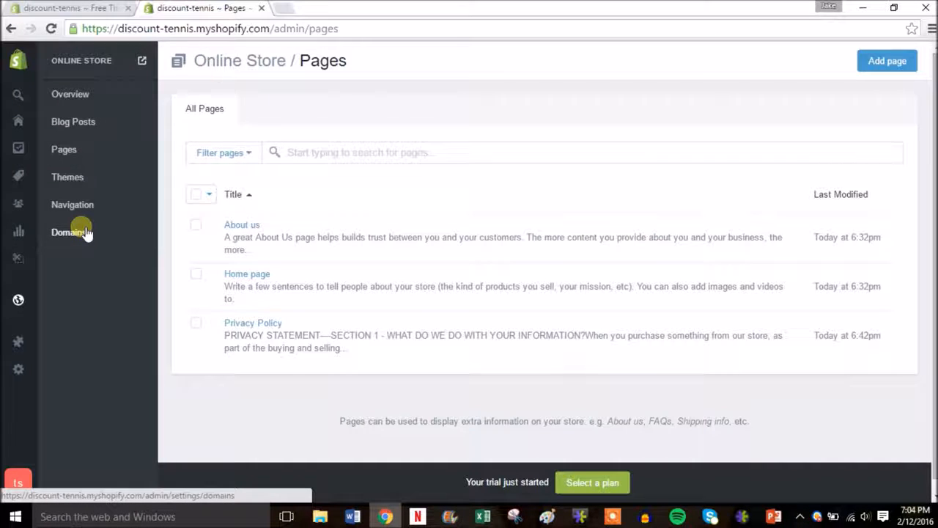
pyautogui.click(84, 232)
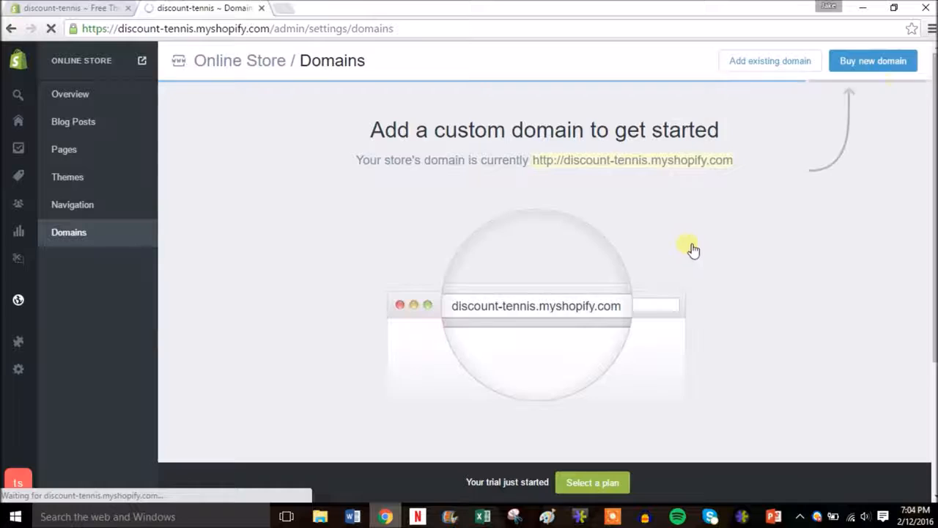
pyautogui.click(857, 63)
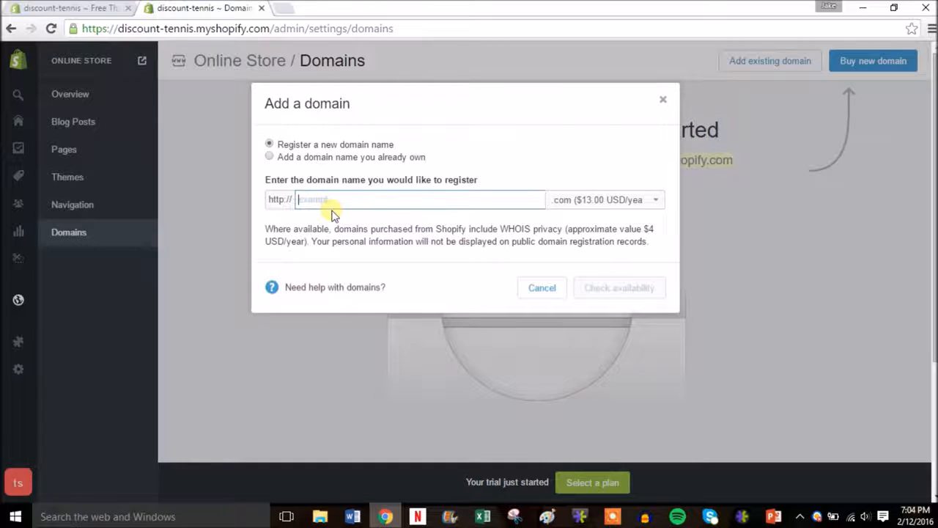
# Check tennisdiscount.com availability, find it taken, and close the add domain dialog
pyautogui.write('tennisdiscount')
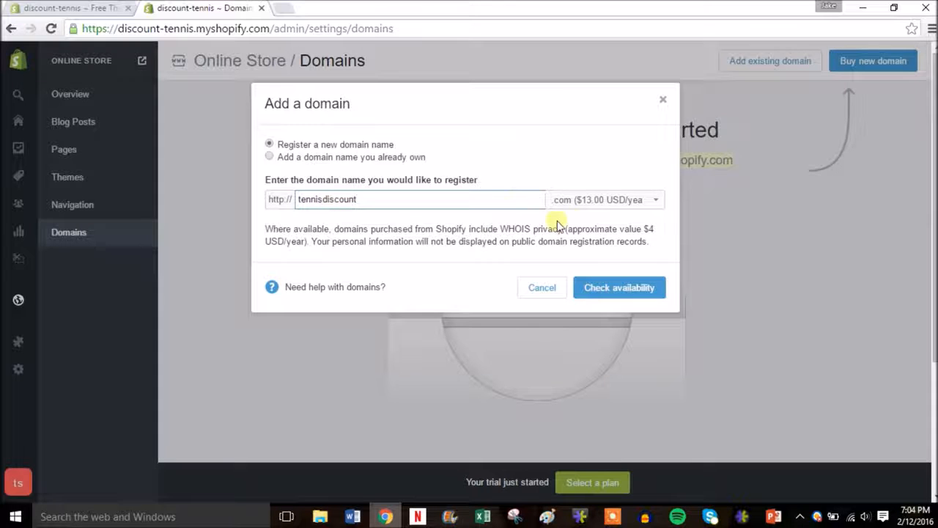
pyautogui.click(623, 202)
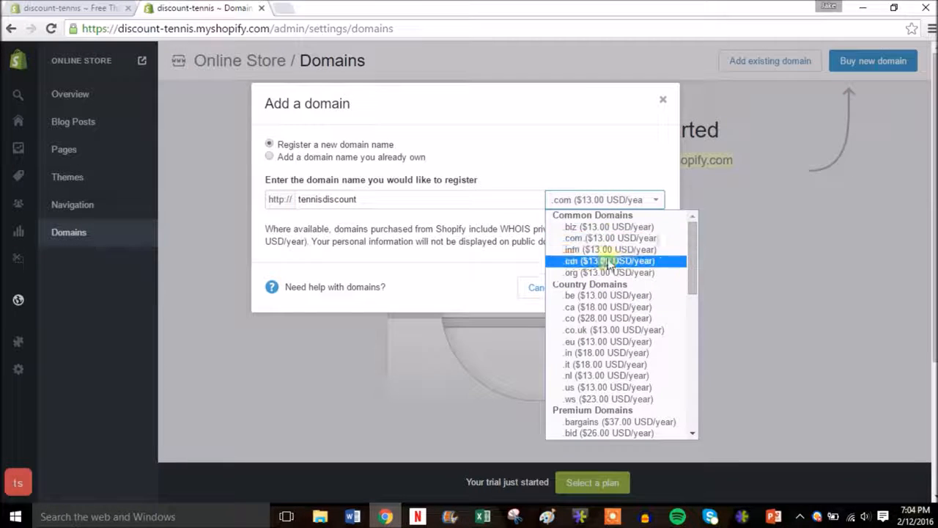
pyautogui.click(623, 239)
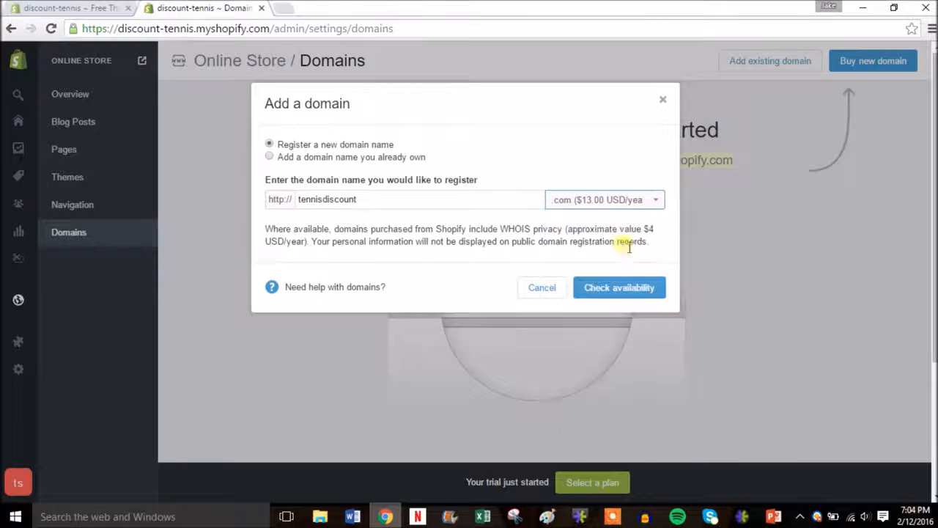
pyautogui.click(619, 288)
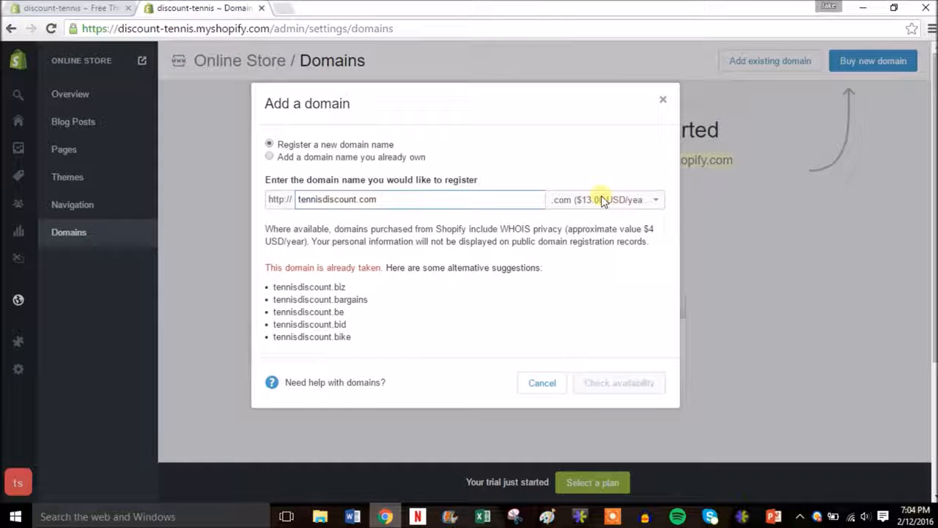
pyautogui.click(663, 102)
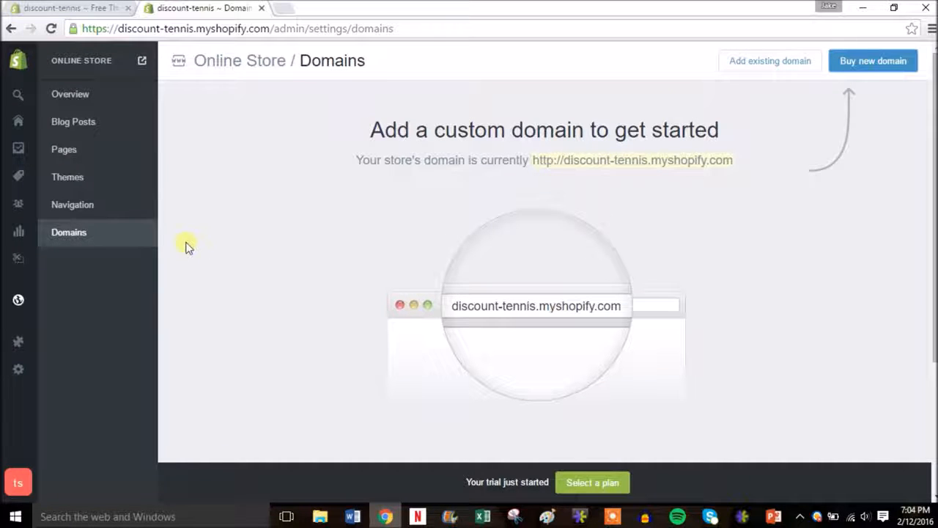
pyautogui.click(73, 204)
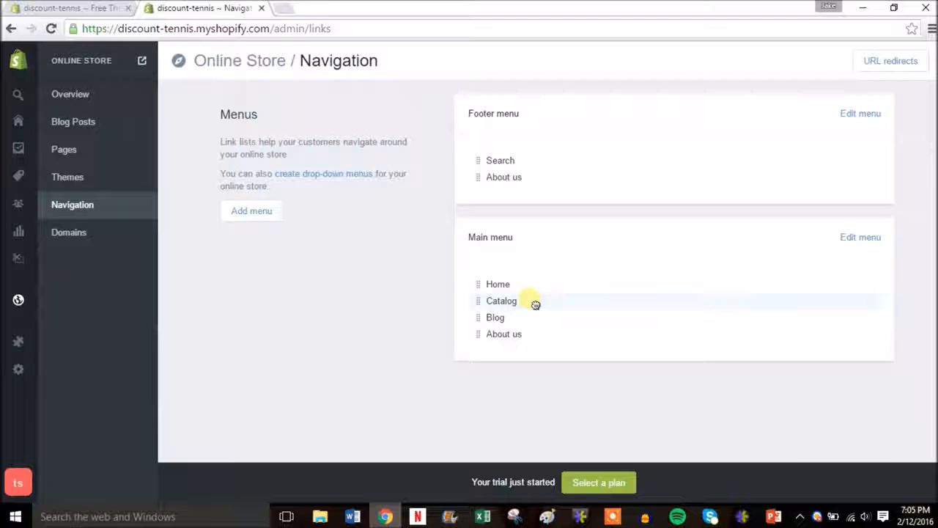
# Try dragging Catalog within the Main menu, then go to the Themes page
pyautogui.moveTo(536, 303); pyautogui.dragTo(515, 321)
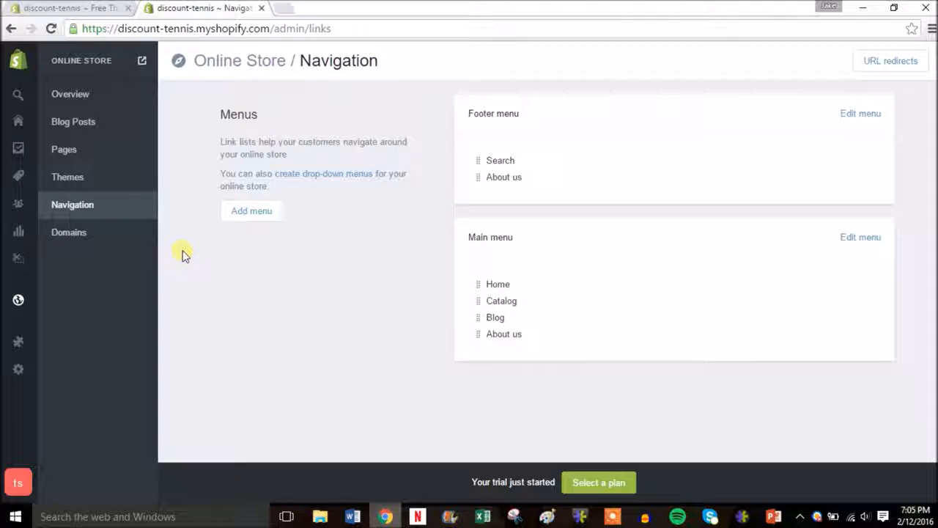
pyautogui.click(93, 179)
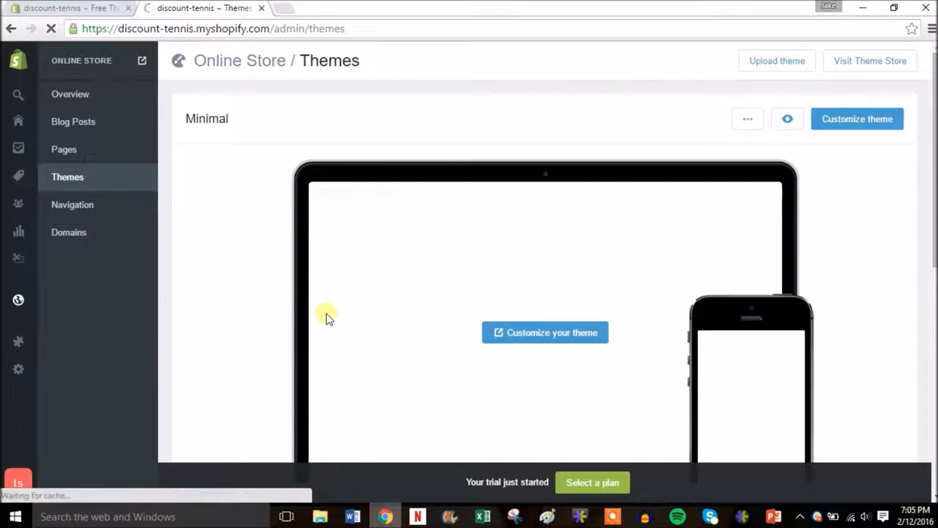
# In the Minimal theme editor, set the Home page's Section 2 to None, dropping Featured content
pyautogui.click(841, 124)
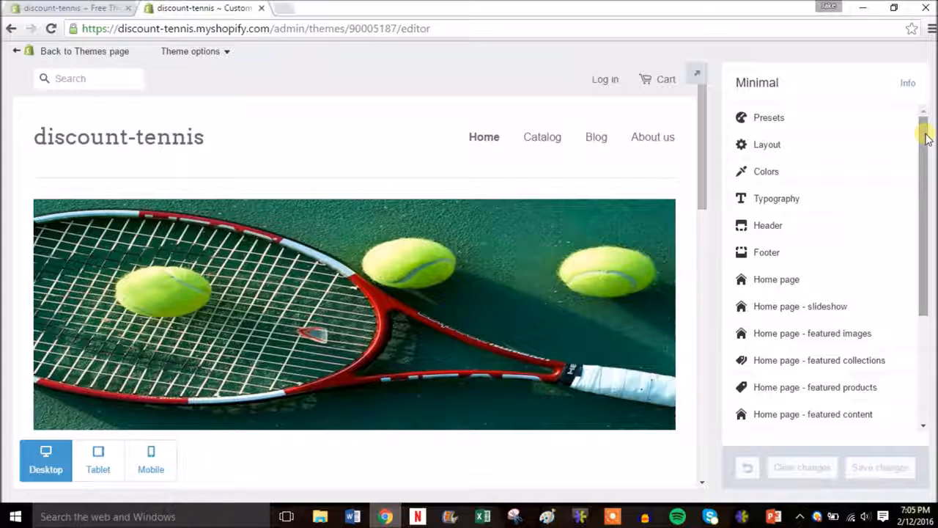
pyautogui.moveTo(924, 130); pyautogui.dragTo(923, 147)
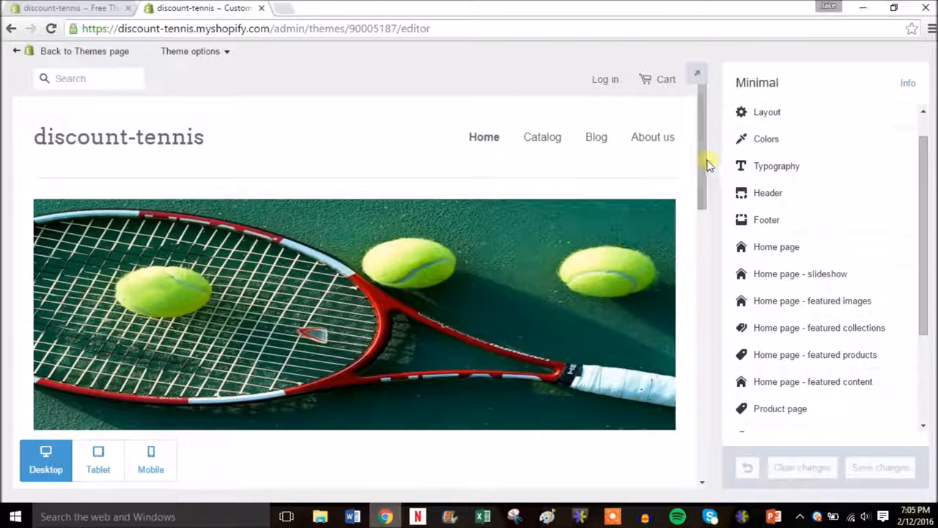
pyautogui.moveTo(705, 165); pyautogui.dragTo(704, 271)
pyautogui.moveTo(704, 266); pyautogui.dragTo(706, 262)
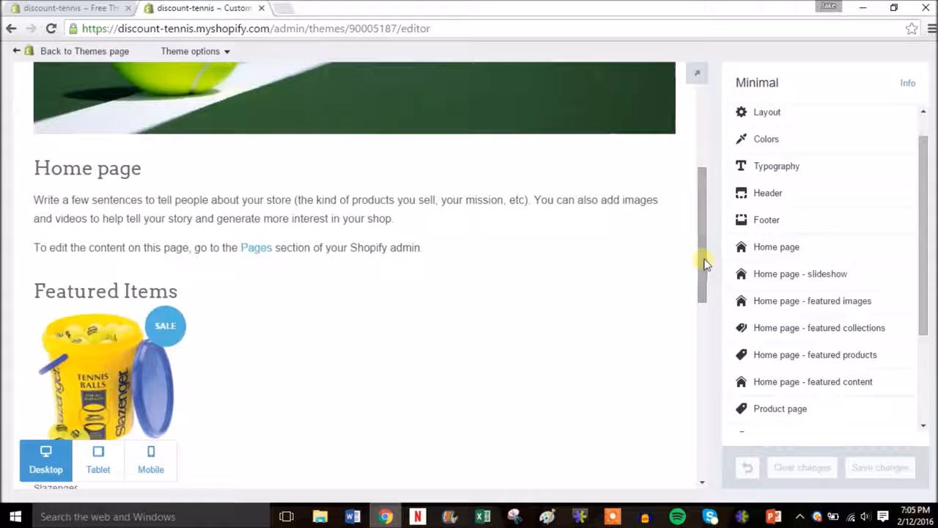
pyautogui.click(819, 247)
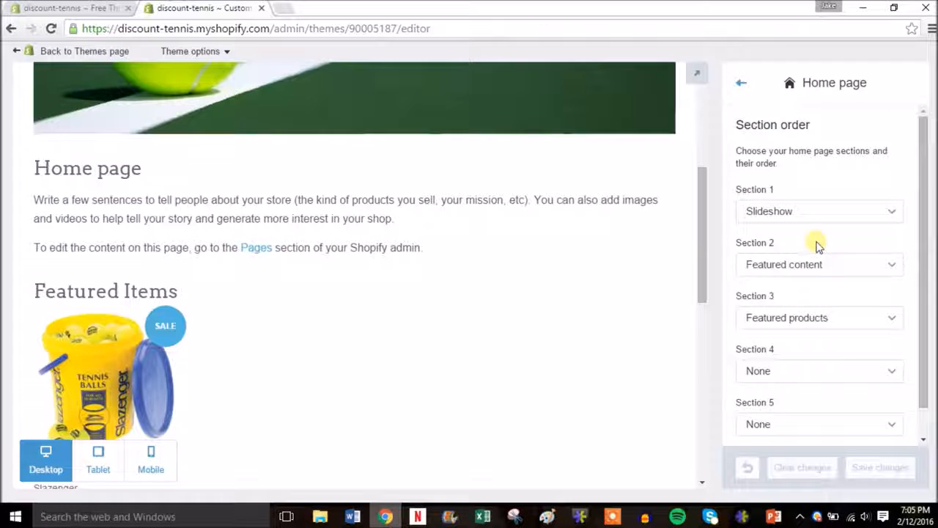
pyautogui.moveTo(924, 207); pyautogui.dragTo(909, 177)
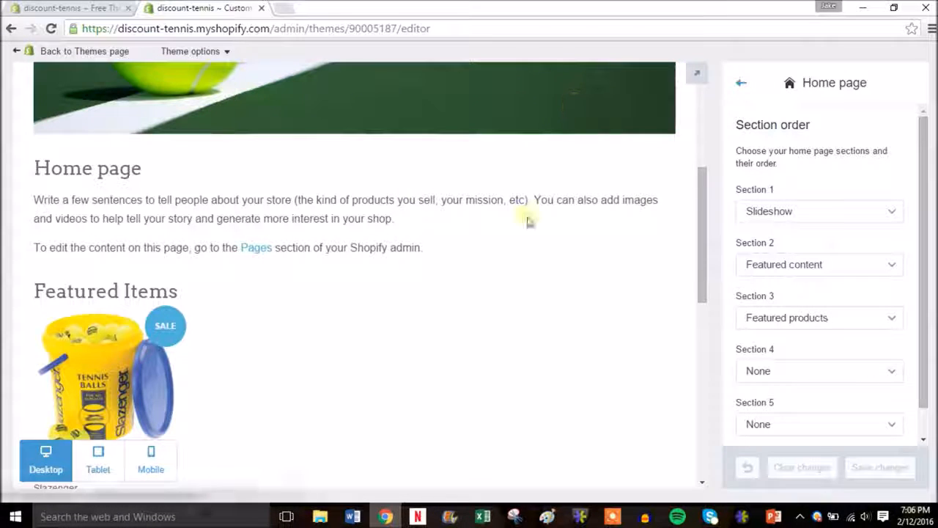
pyautogui.click(880, 267)
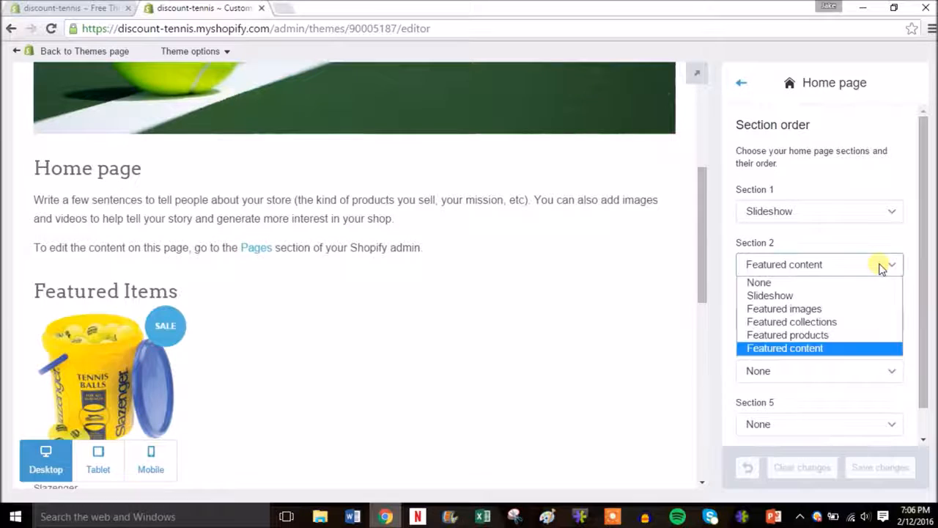
pyautogui.click(818, 283)
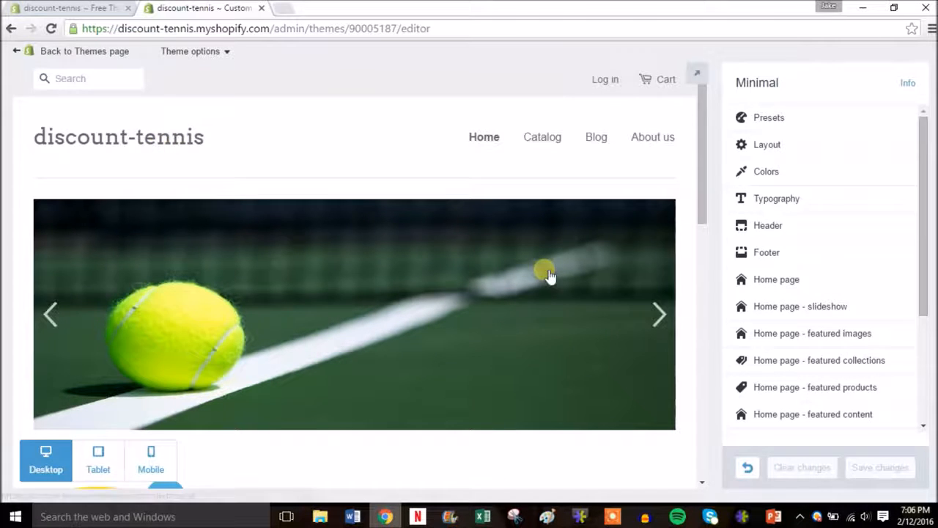
# Turn on Use a custom logo in Header and upload the Discount Tennis Store logo image
pyautogui.click(823, 225)
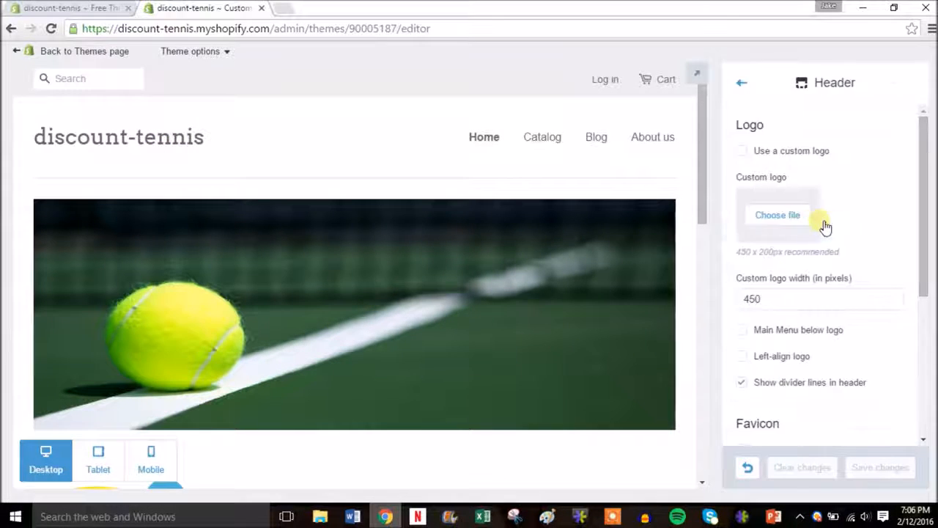
pyautogui.click(769, 154)
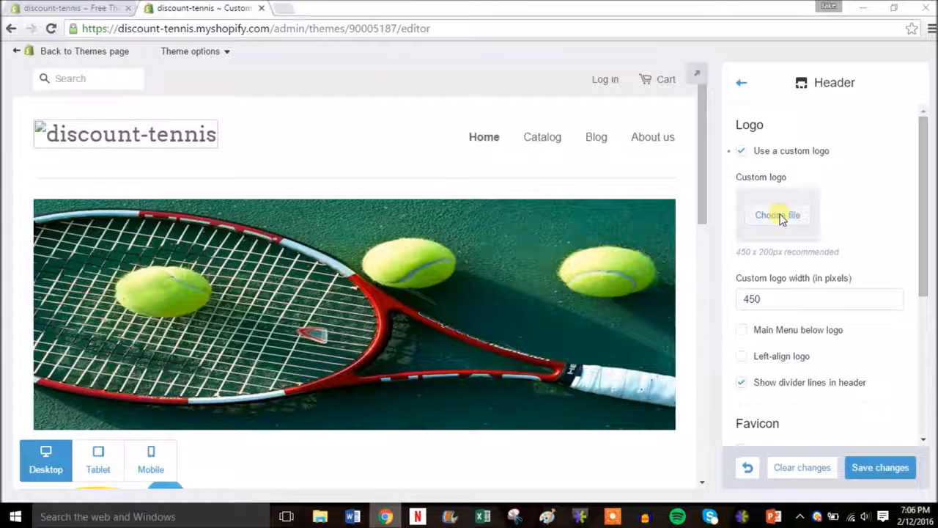
pyautogui.click(781, 218)
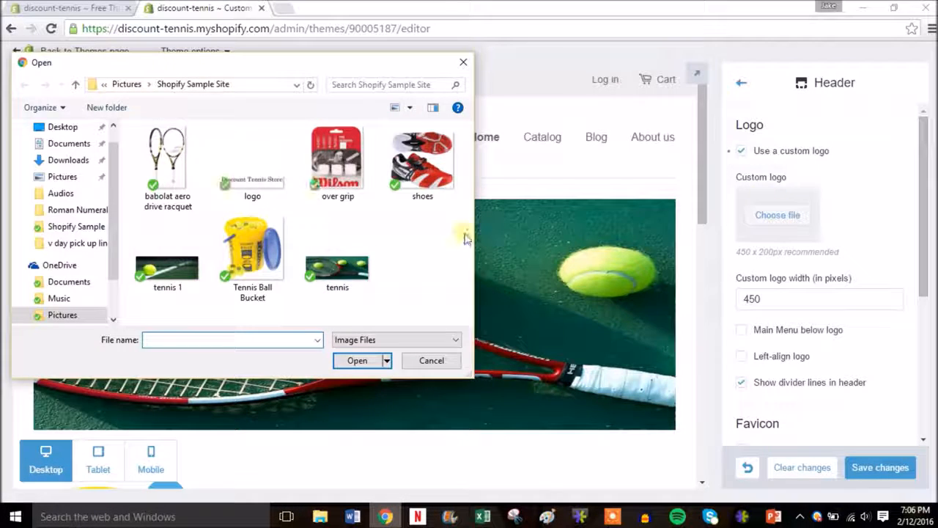
pyautogui.click(258, 192)
pyautogui.doubleClick(255, 187)
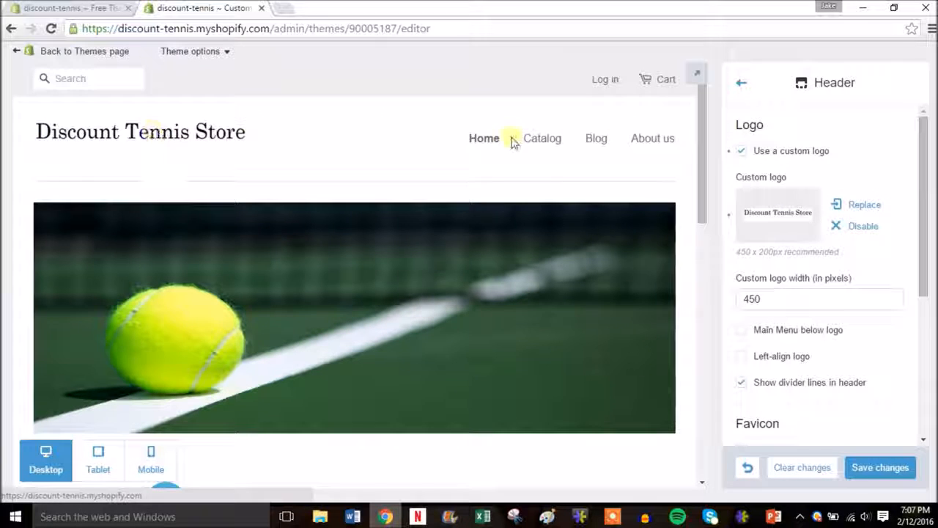
pyautogui.moveTo(701, 140); pyautogui.dragTo(708, 236)
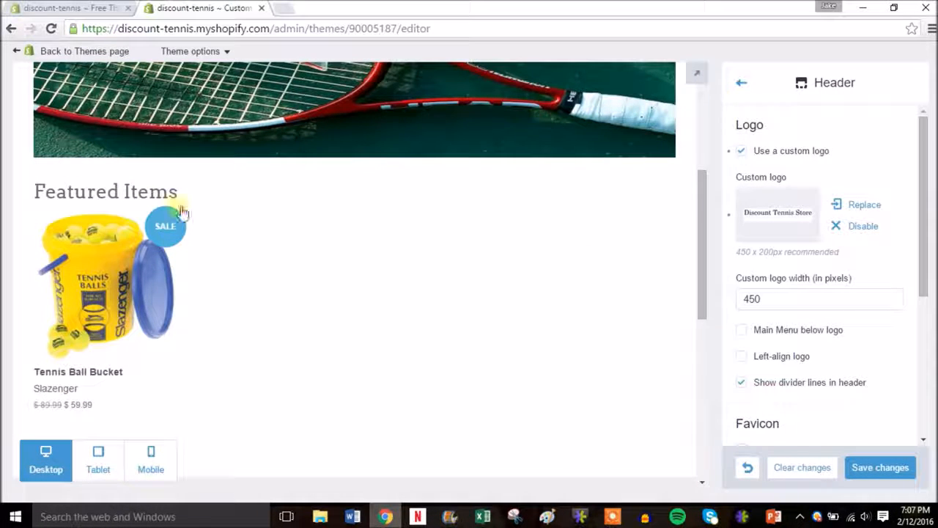
pyautogui.moveTo(700, 272); pyautogui.dragTo(702, 408)
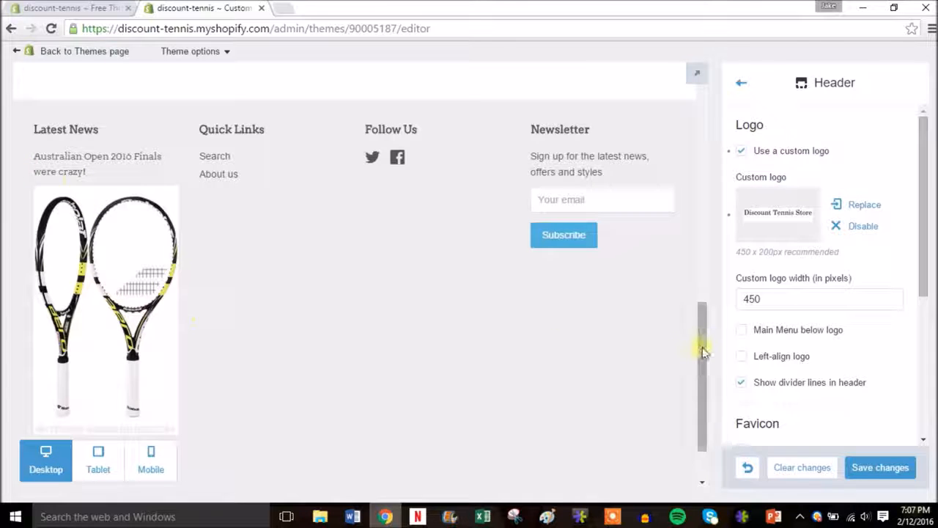
pyautogui.moveTo(702, 347); pyautogui.dragTo(713, 105)
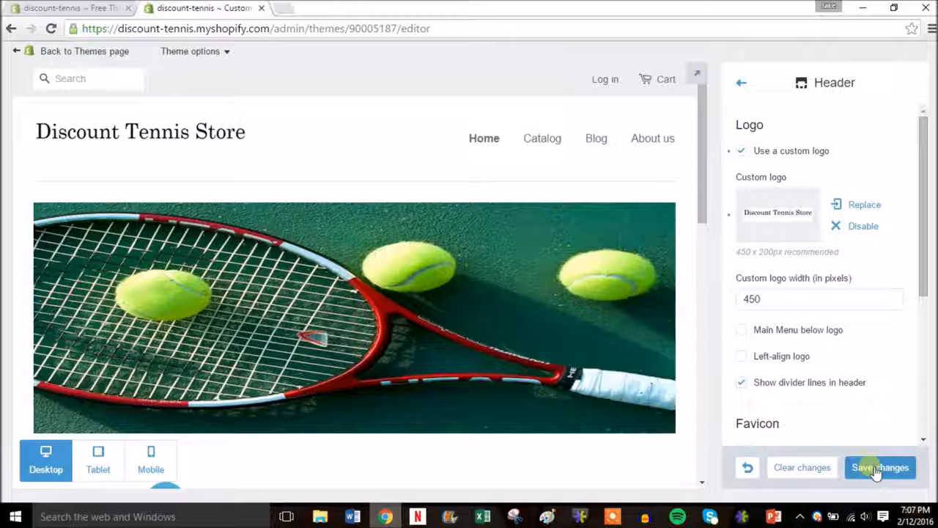
# Save the theme changes and go to the online store's Pages list
pyautogui.click(871, 470)
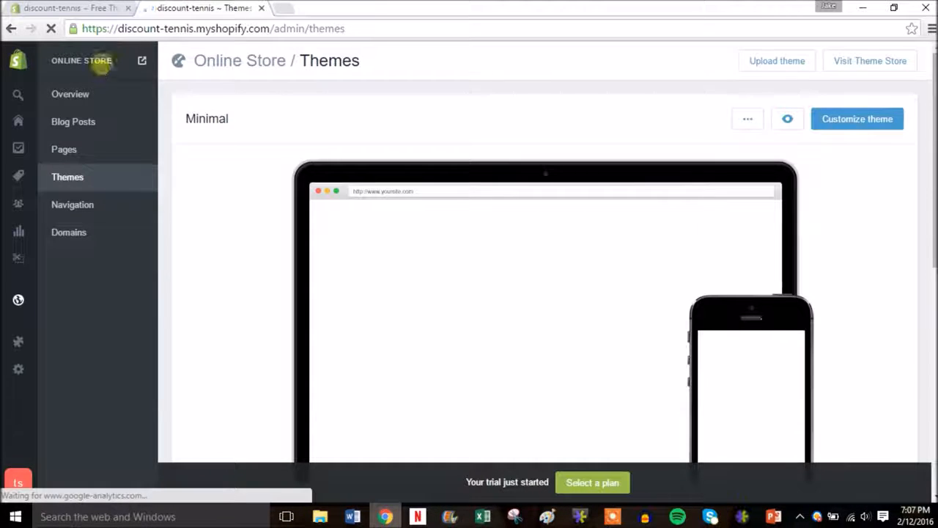
pyautogui.click(78, 154)
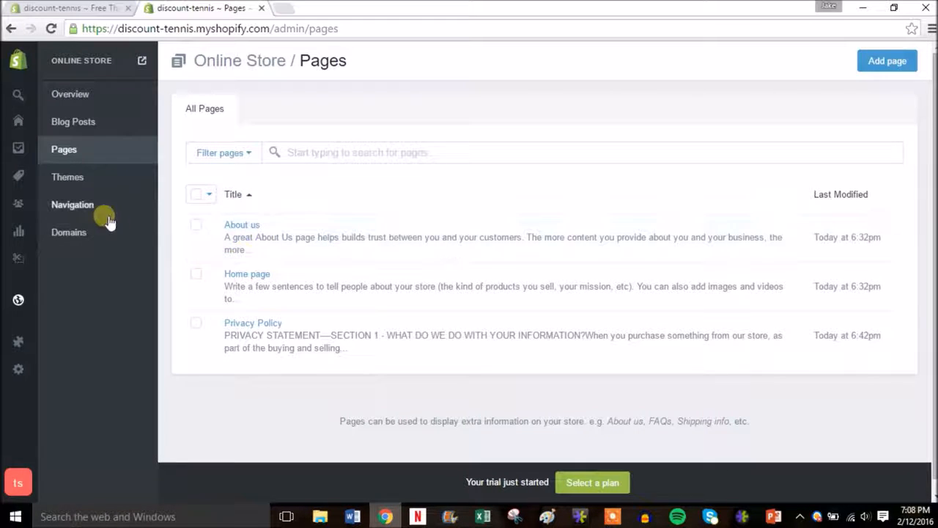
# Add the Babolat Aero Drive racquet, Babolat Men's Tennis Shoes and Wilson Overgrip to the Home page collection
pyautogui.moveTo(17, 266)
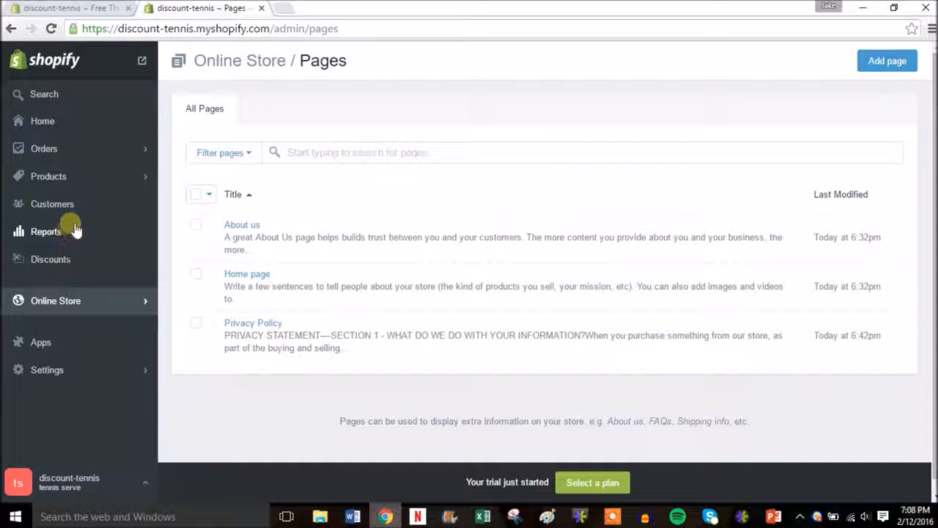
pyautogui.click(94, 176)
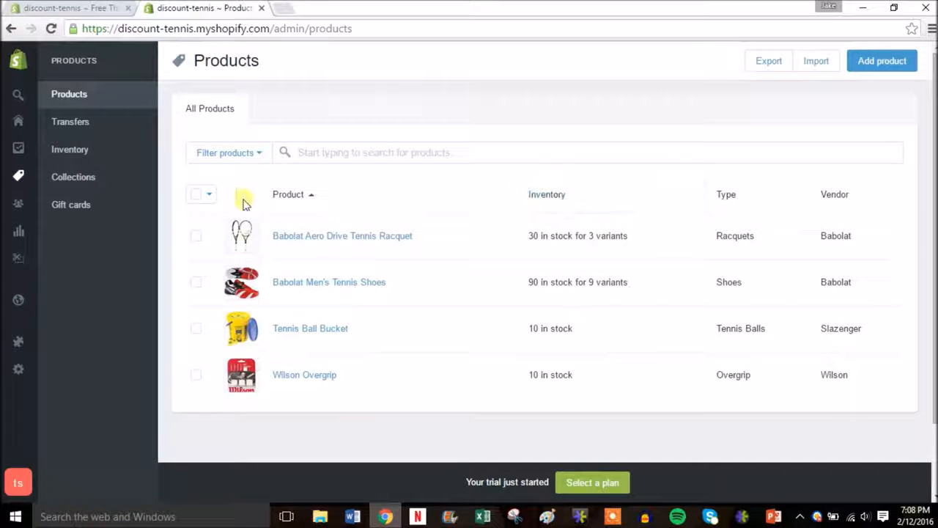
pyautogui.click(197, 240)
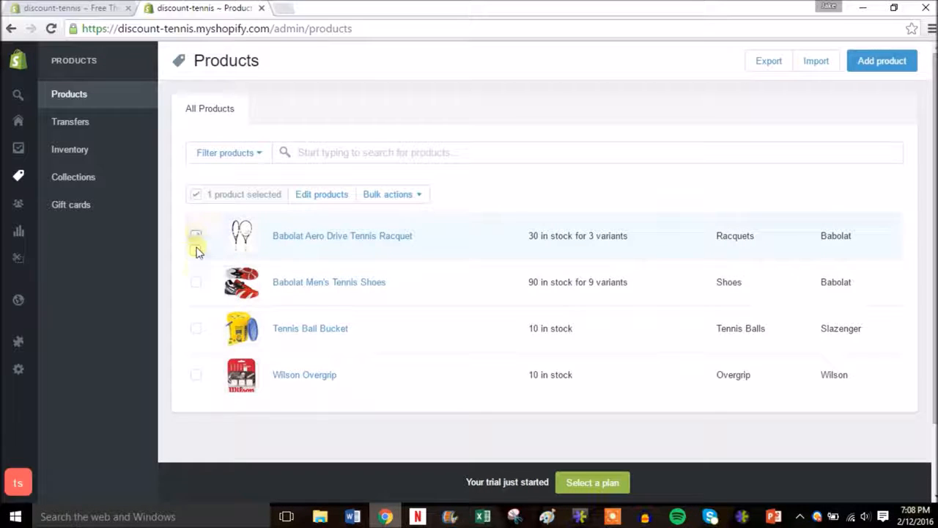
pyautogui.click(196, 376)
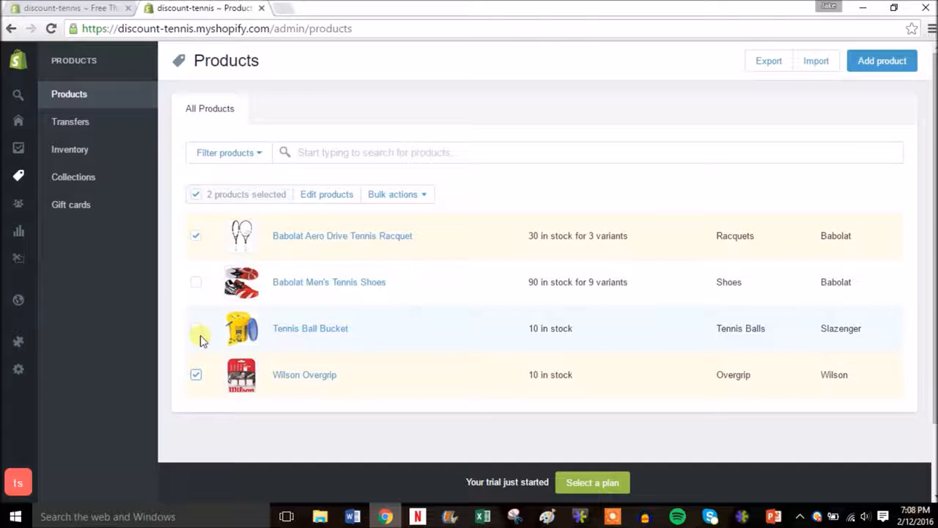
pyautogui.click(197, 283)
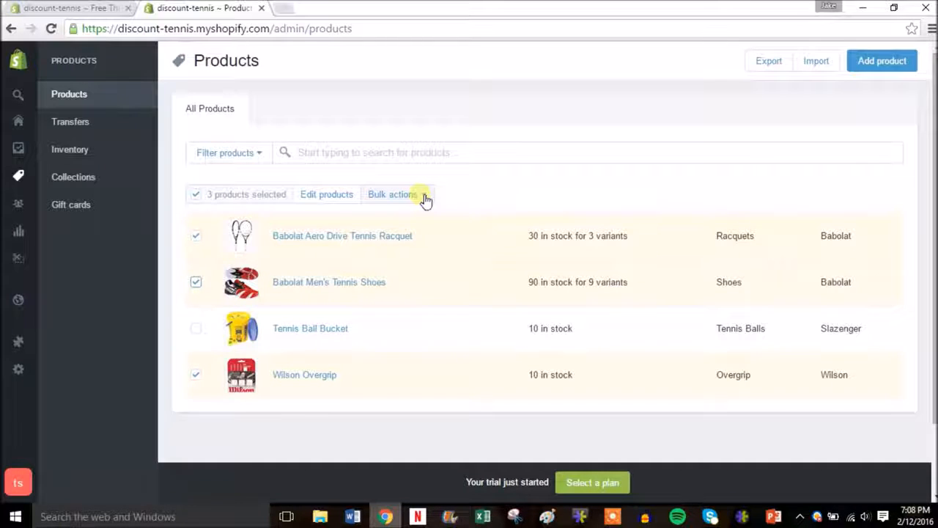
pyautogui.click(424, 197)
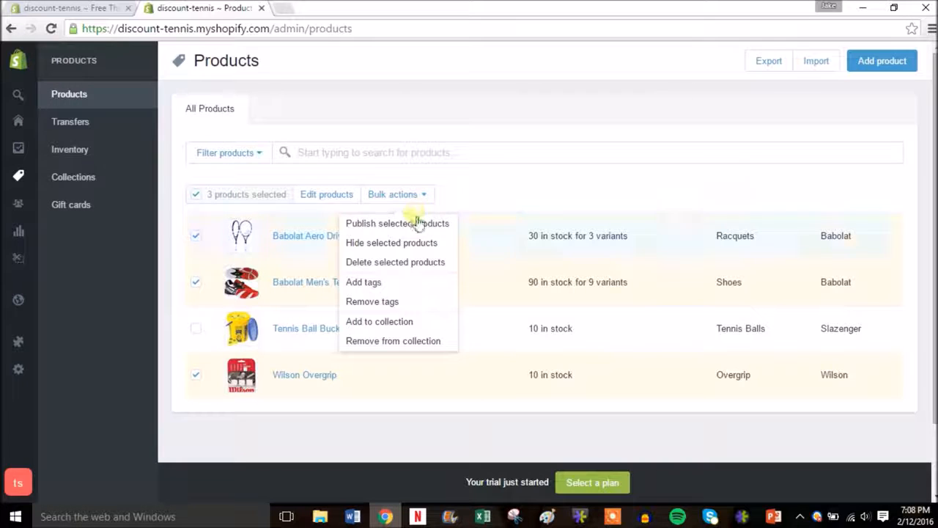
pyautogui.click(405, 323)
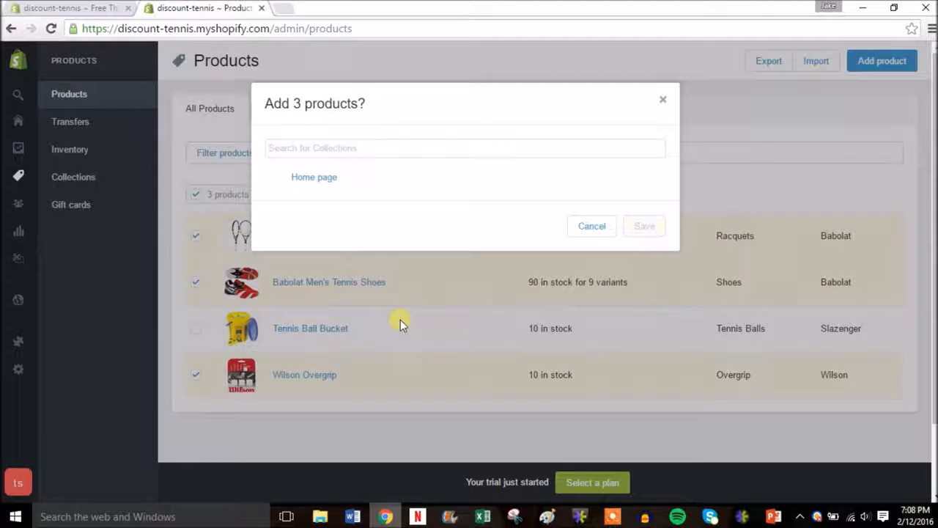
pyautogui.click(327, 186)
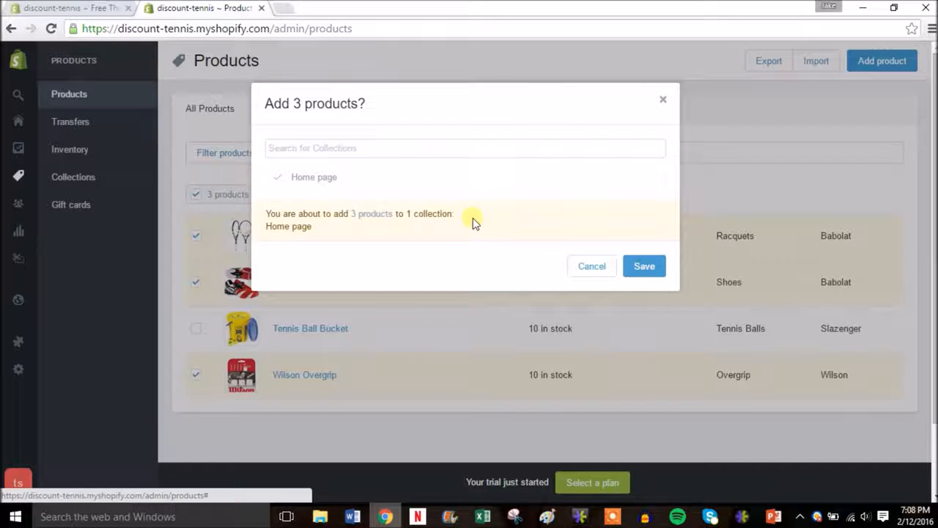
pyautogui.click(643, 266)
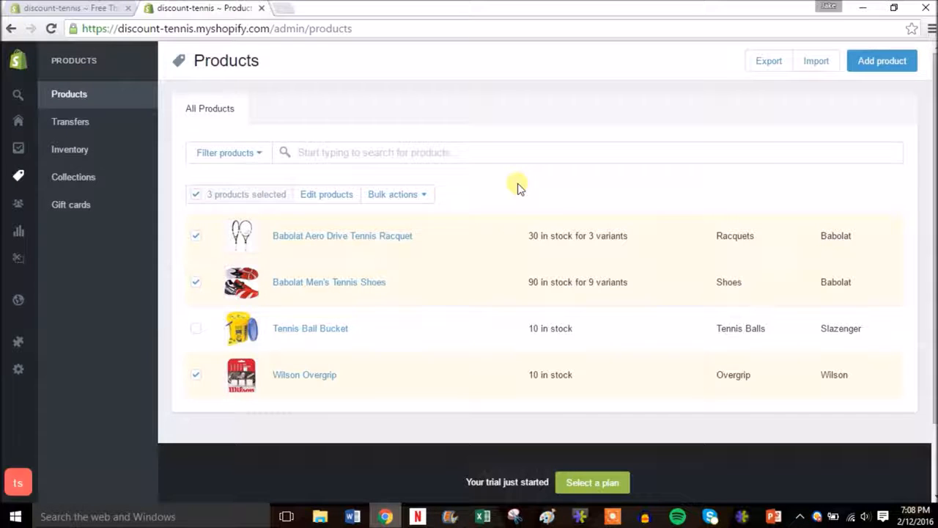
# Open the live storefront in a new tab and scroll through its home page
pyautogui.click(20, 68)
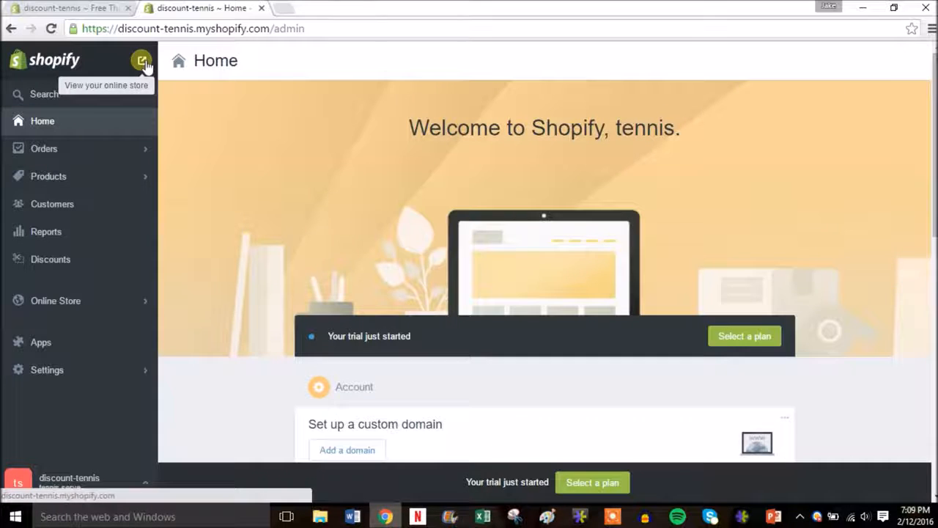
pyautogui.rightClick(143, 63)
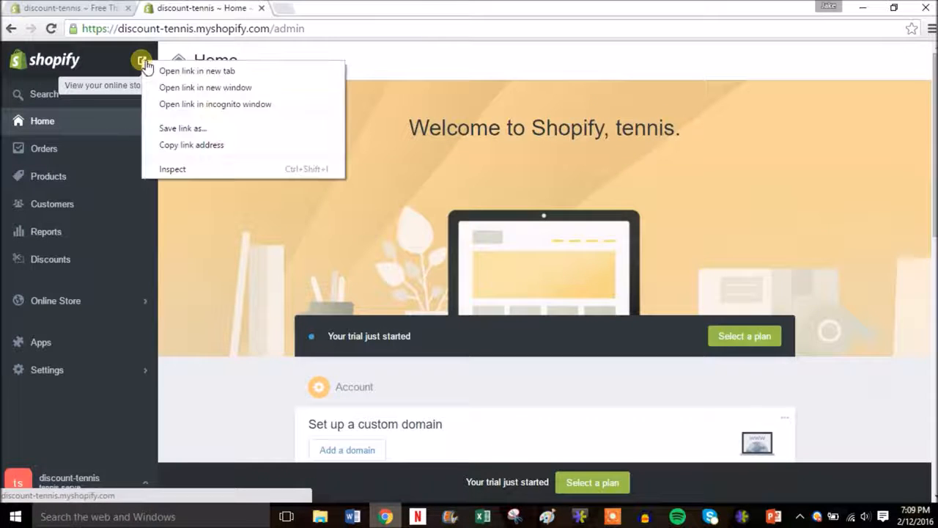
pyautogui.click(158, 70)
pyautogui.click(319, 13)
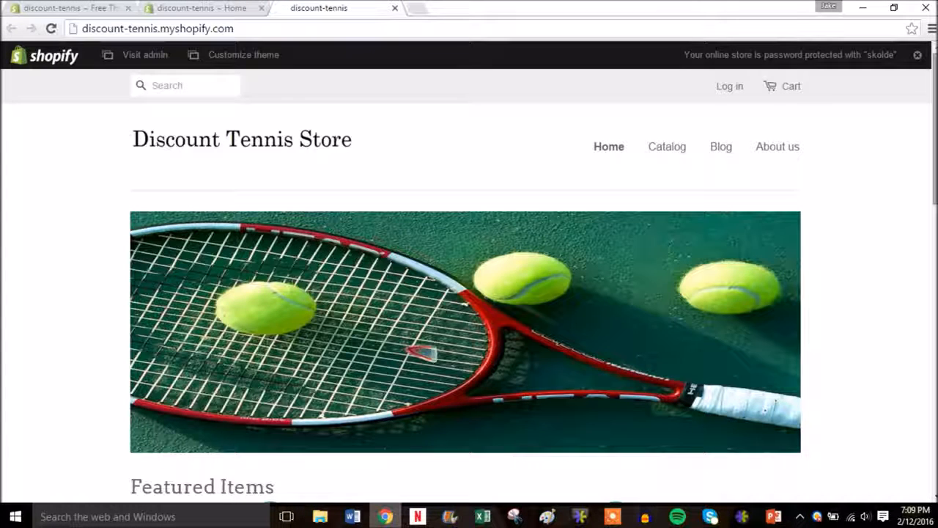
pyautogui.scroll(-4, 933, 117)
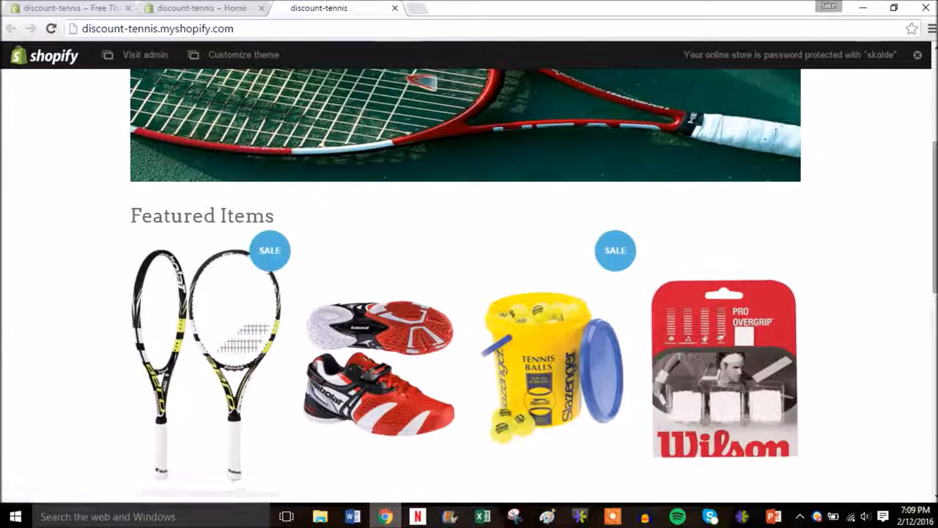
pyautogui.scroll(2, 931, 170)
pyautogui.moveTo(934, 170); pyautogui.dragTo(915, 93)
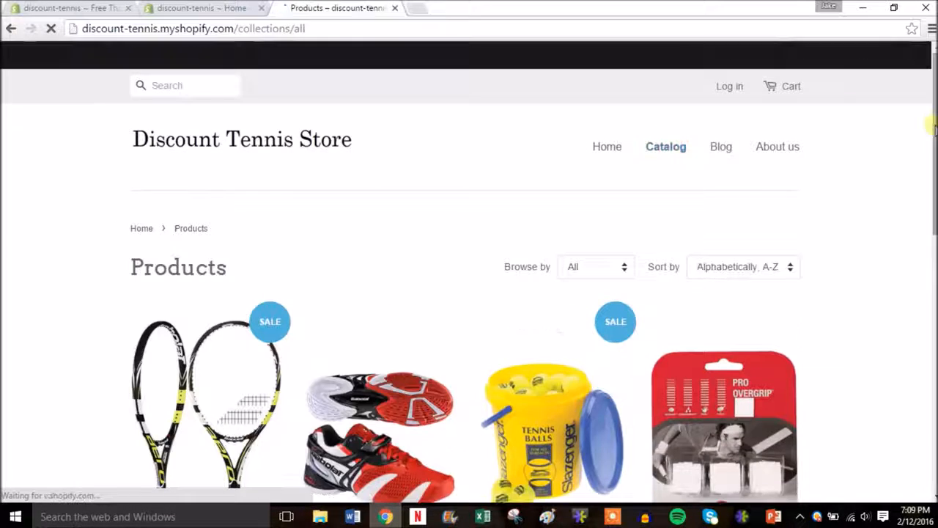
pyautogui.moveTo(935, 146); pyautogui.dragTo(916, 122)
# Open the About us page and scroll through its default placeholder text
pyautogui.click(780, 149)
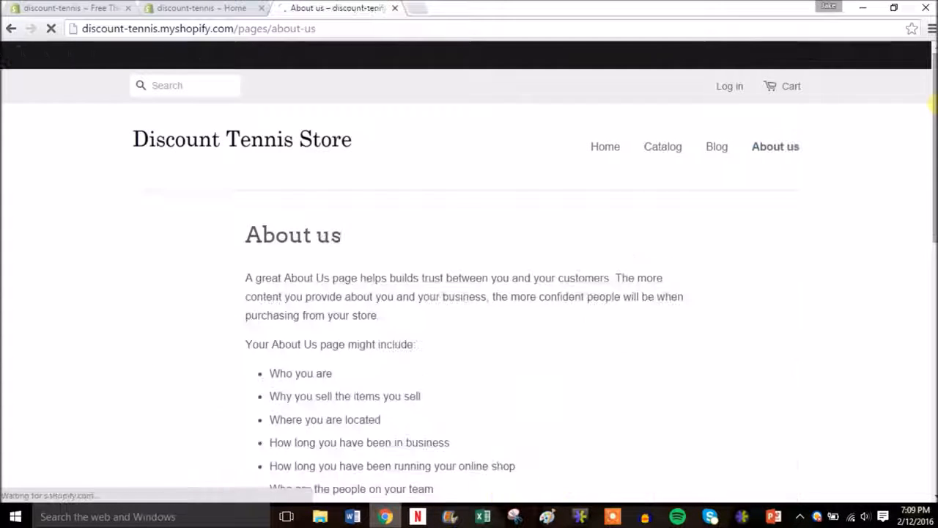
pyautogui.moveTo(935, 110); pyautogui.dragTo(935, 159)
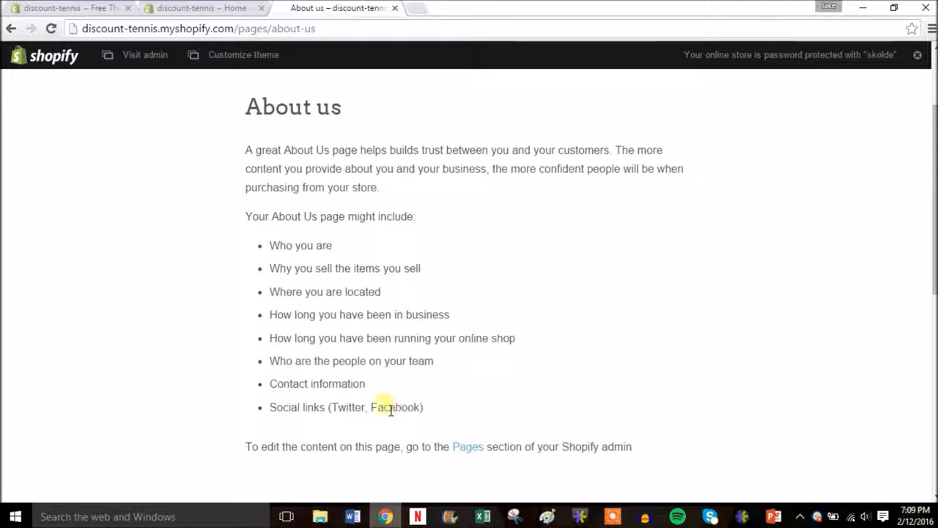
pyautogui.moveTo(935, 285); pyautogui.dragTo(936, 393)
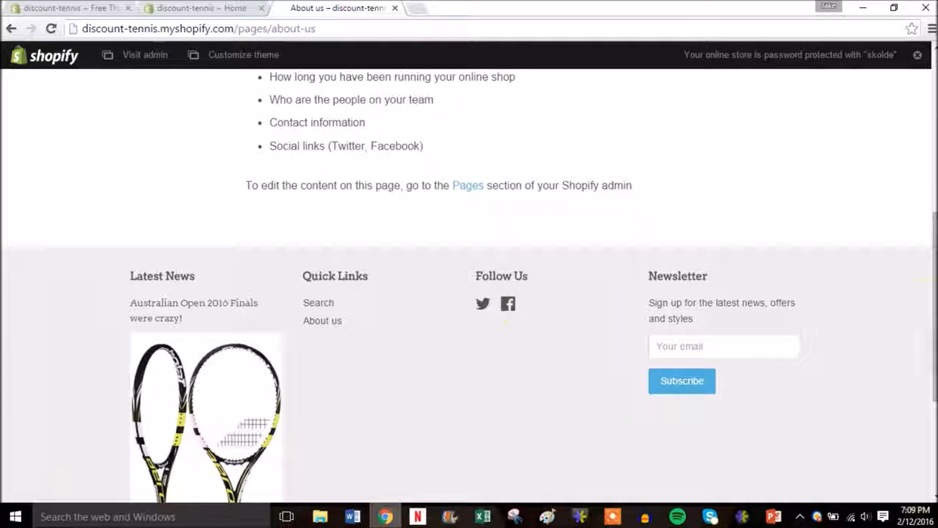
pyautogui.moveTo(935, 337); pyautogui.dragTo(921, 101)
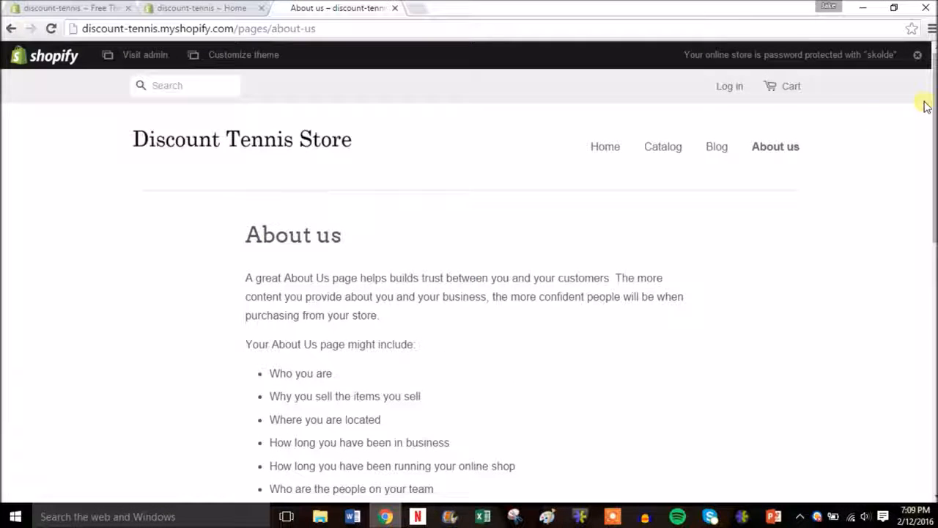
# Close the About us tab and view Orders > Abandoned checkouts, which lists none yet
pyautogui.click(395, 8)
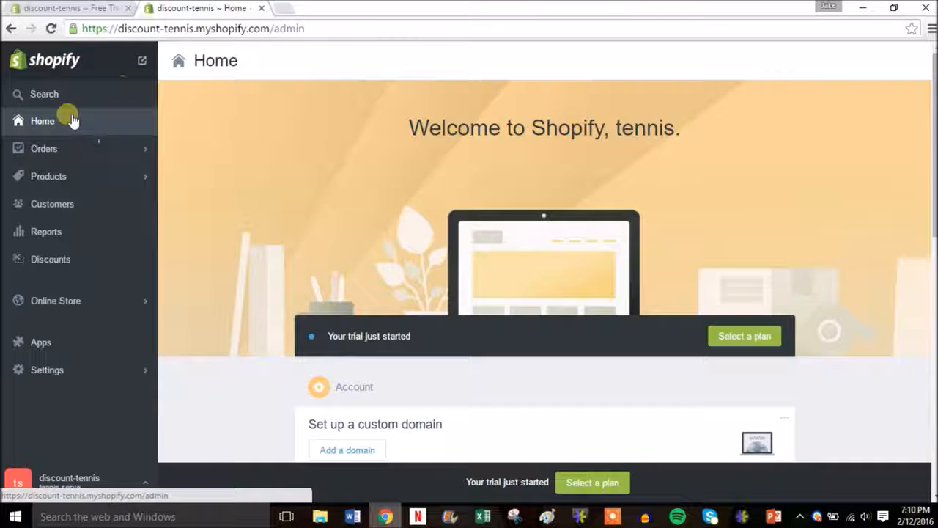
pyautogui.click(63, 151)
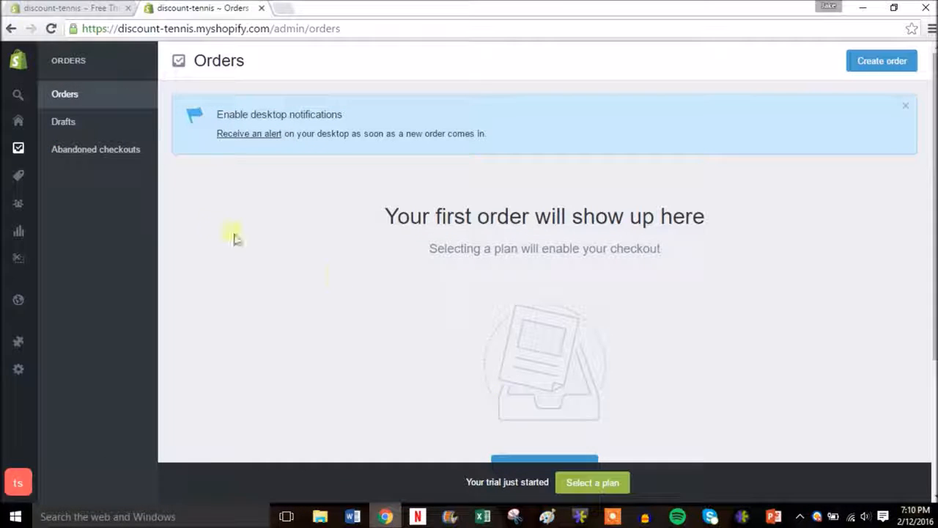
pyautogui.click(98, 151)
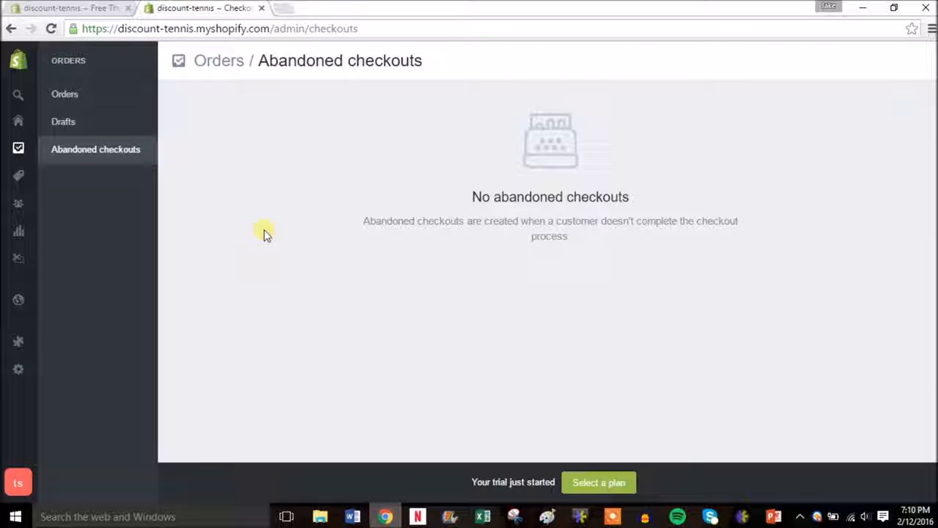
# Compare the Basic ($29), Professional ($79) and Unlimited ($179) monthly plans on the Pick a plan page
pyautogui.click(589, 480)
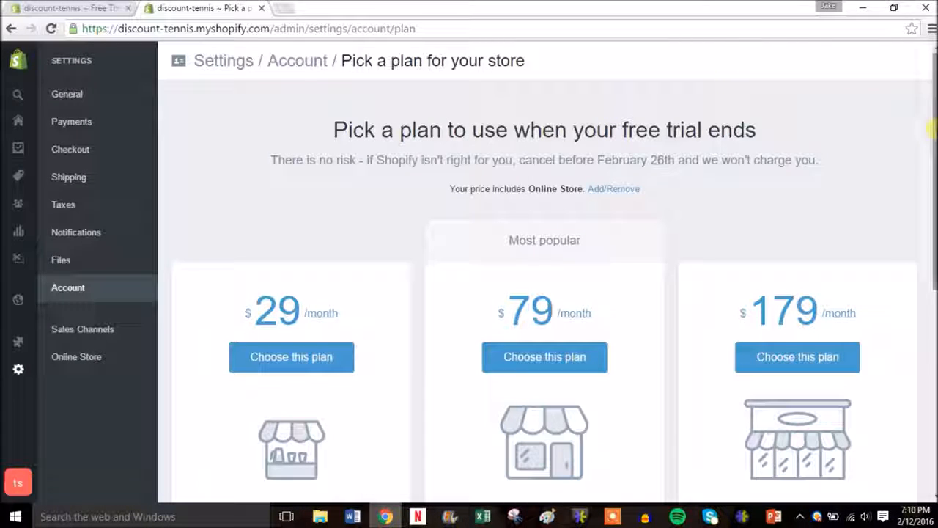
pyautogui.moveTo(931, 130); pyautogui.dragTo(931, 200)
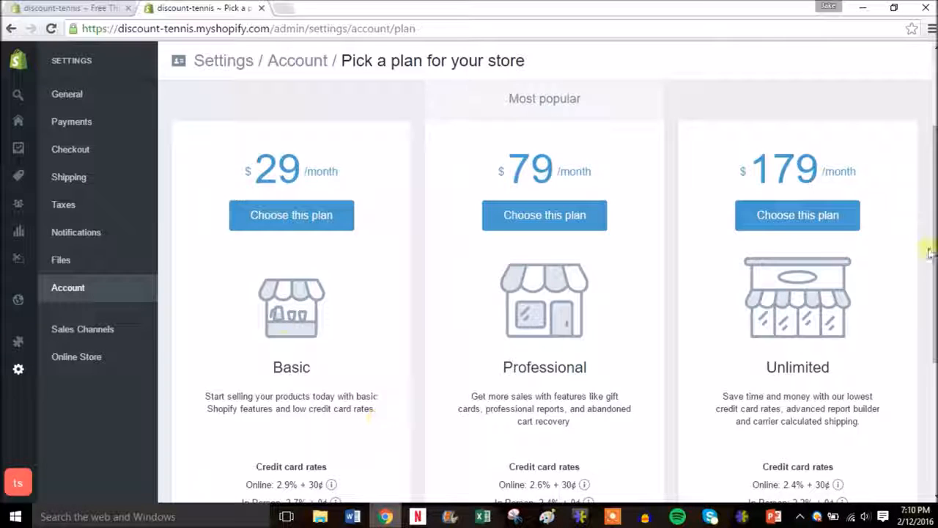
pyautogui.moveTo(930, 253); pyautogui.dragTo(934, 298)
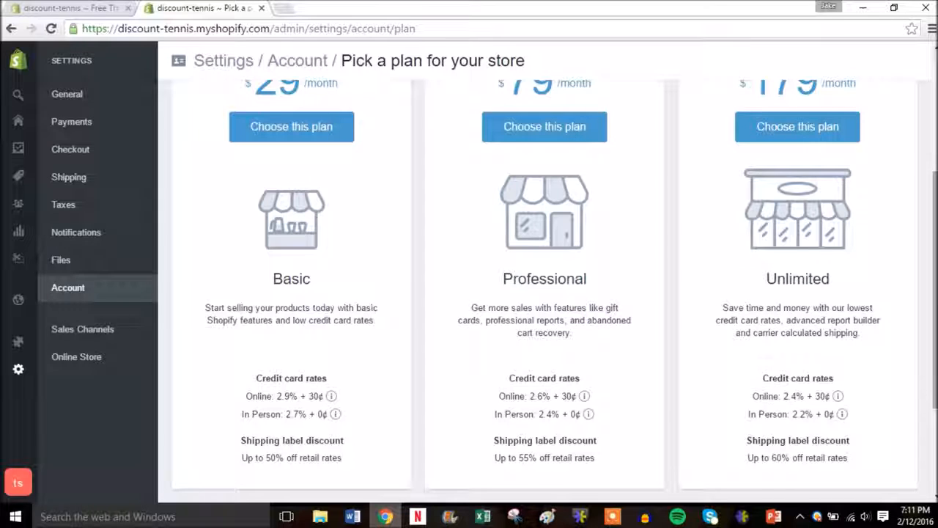
pyautogui.scroll(1, 714, 284)
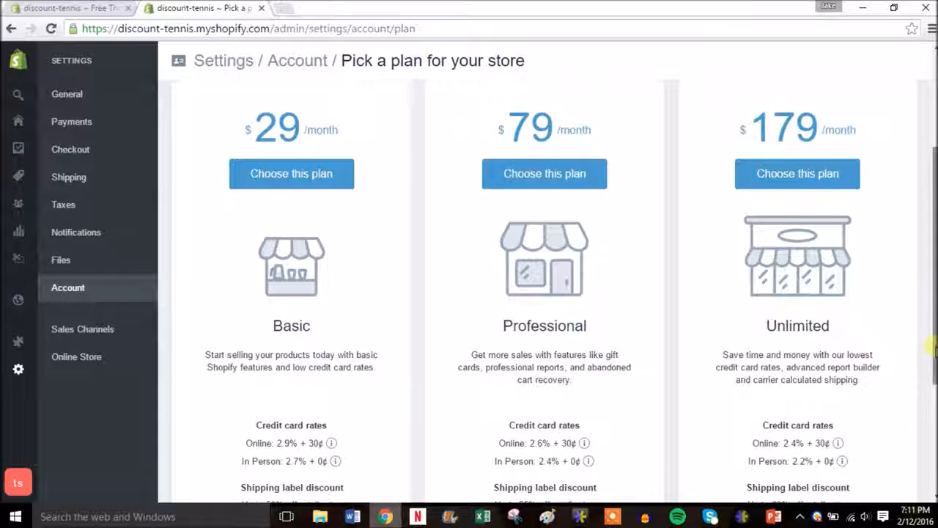
pyautogui.scroll(-1, 932, 366)
pyautogui.moveTo(934, 367); pyautogui.dragTo(934, 357)
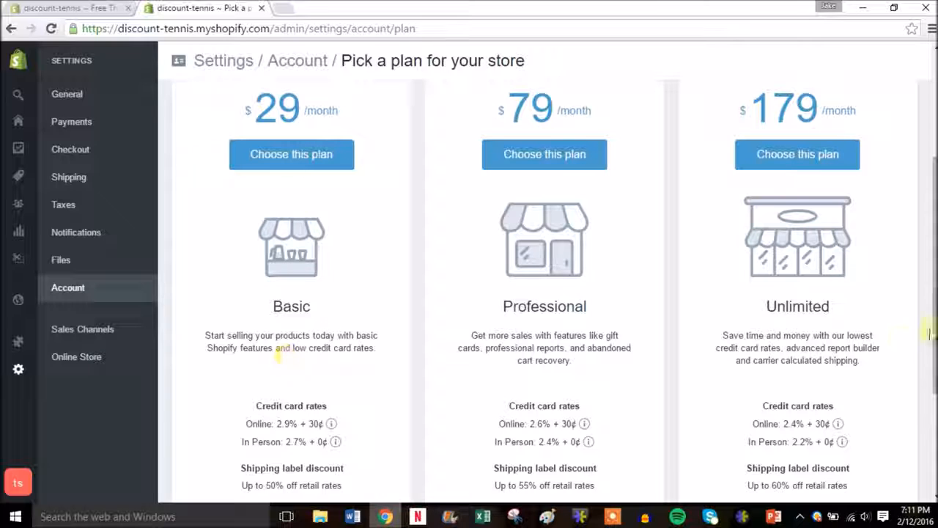
pyautogui.moveTo(930, 333); pyautogui.dragTo(913, 210)
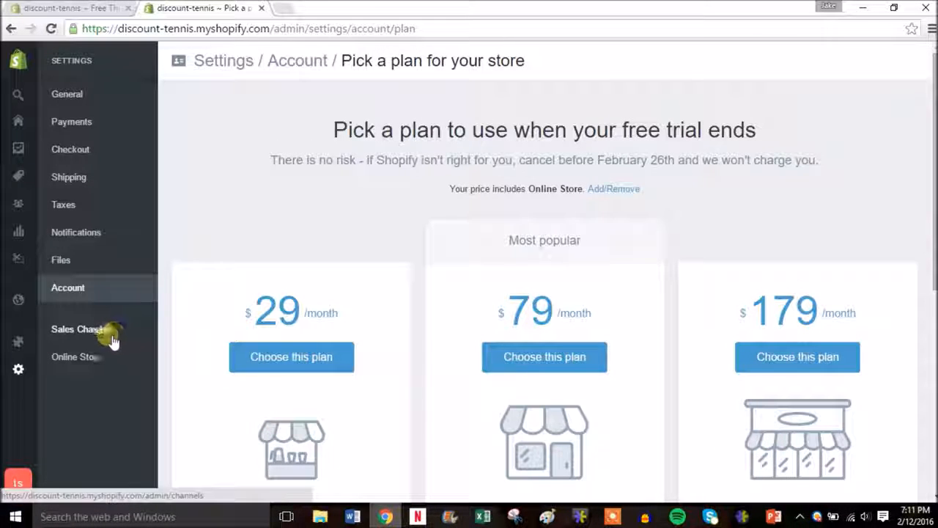
pyautogui.moveTo(20, 324)
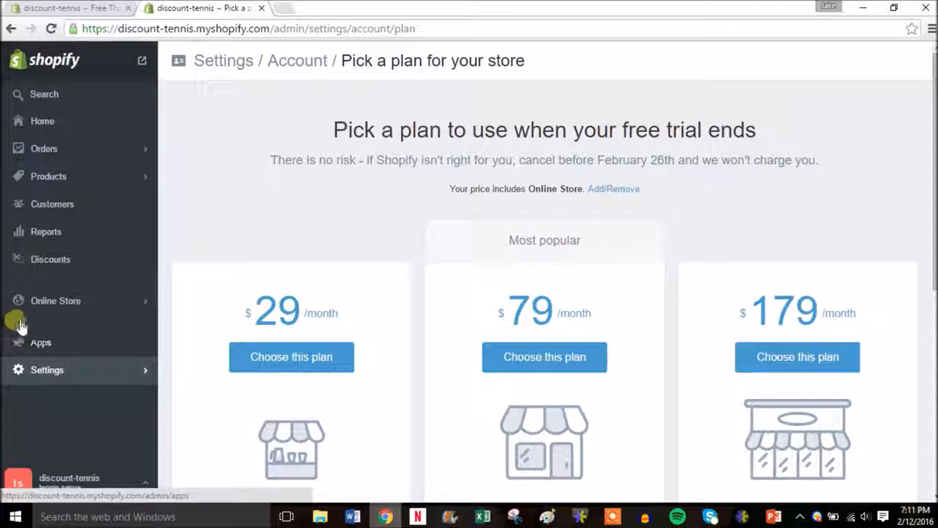
# Go to Discounts and open a blank Add discount code form
pyautogui.click(77, 257)
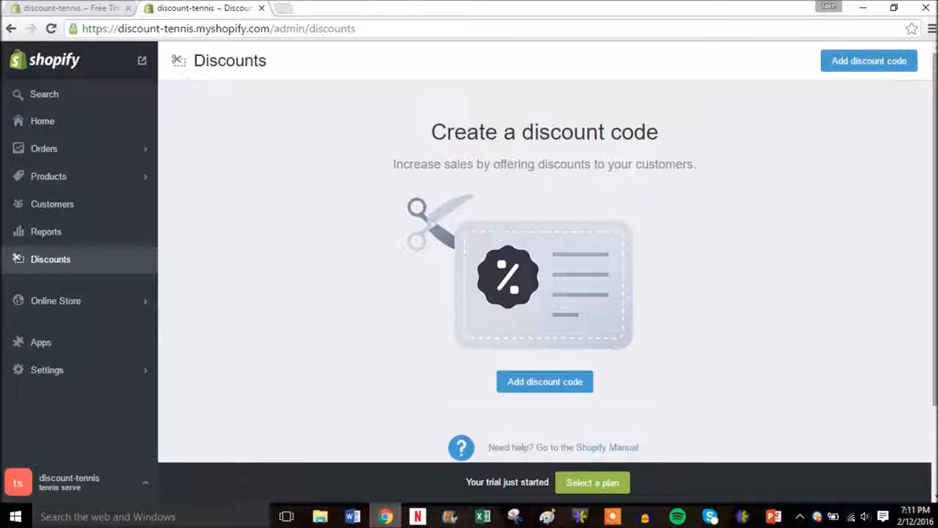
pyautogui.scroll(-2, 545, 256)
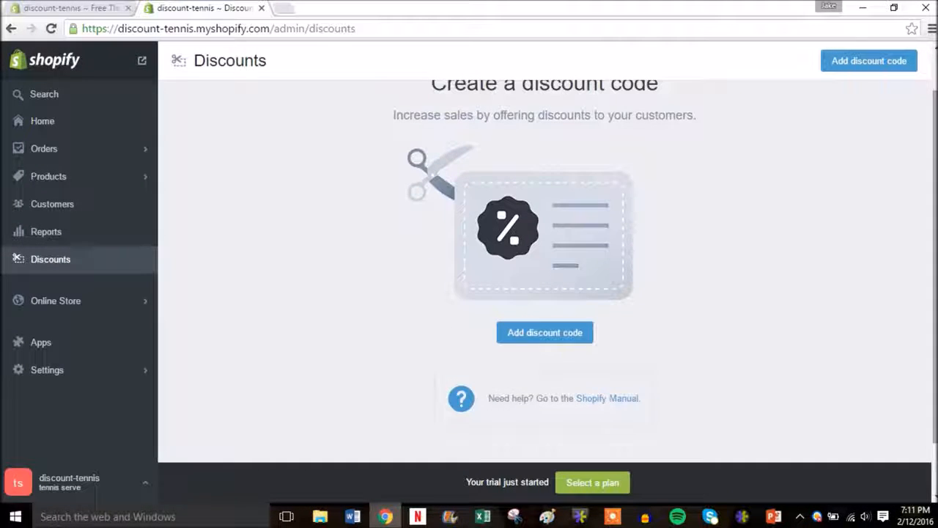
pyautogui.click(546, 334)
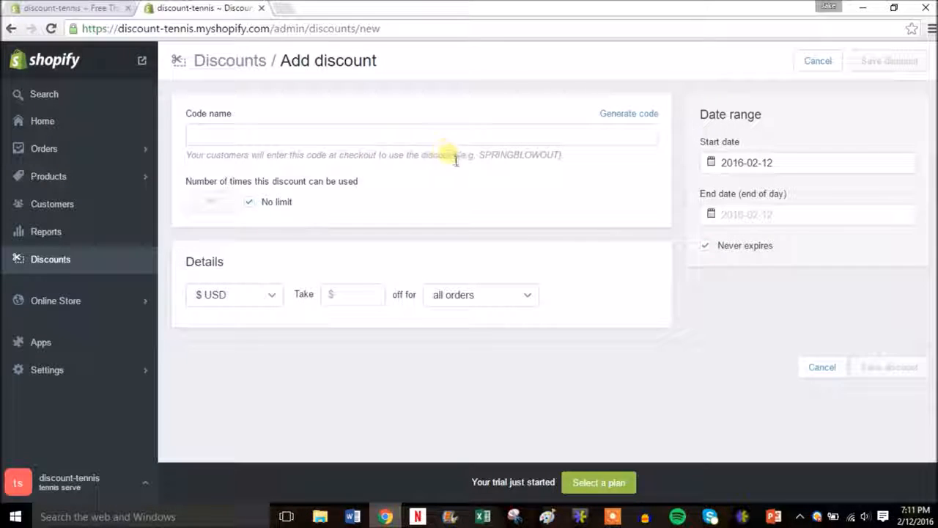
# Generate a random code for $10 off all orders, unlimited and never-expiring, and save it
pyautogui.click(648, 117)
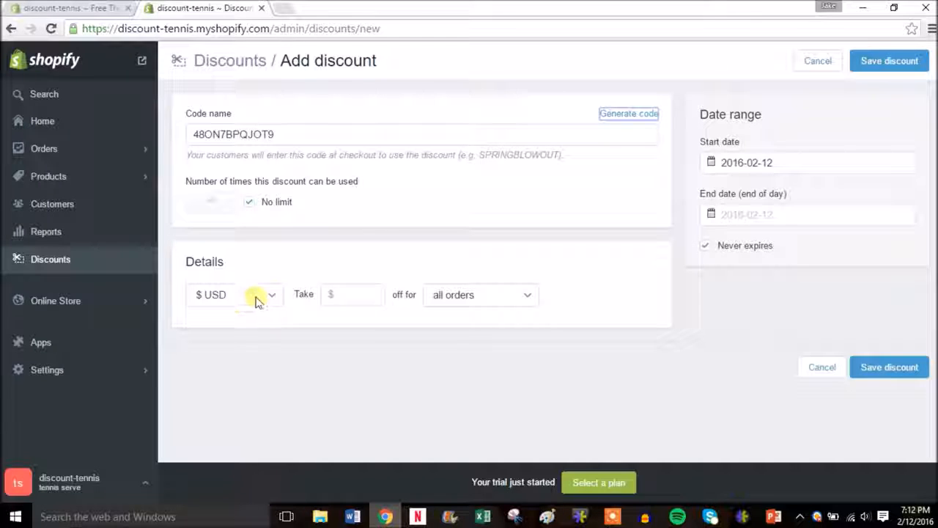
pyautogui.click(370, 294)
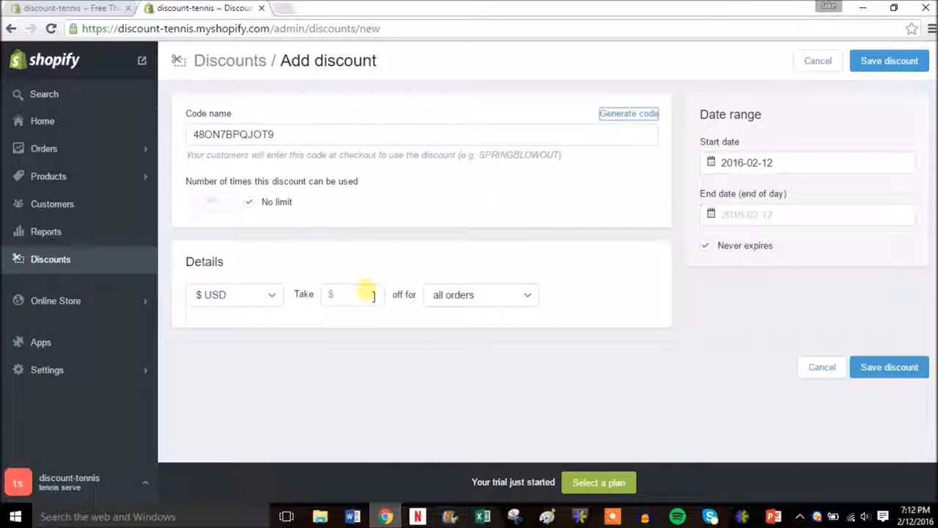
pyautogui.click(374, 297)
pyautogui.write('5')
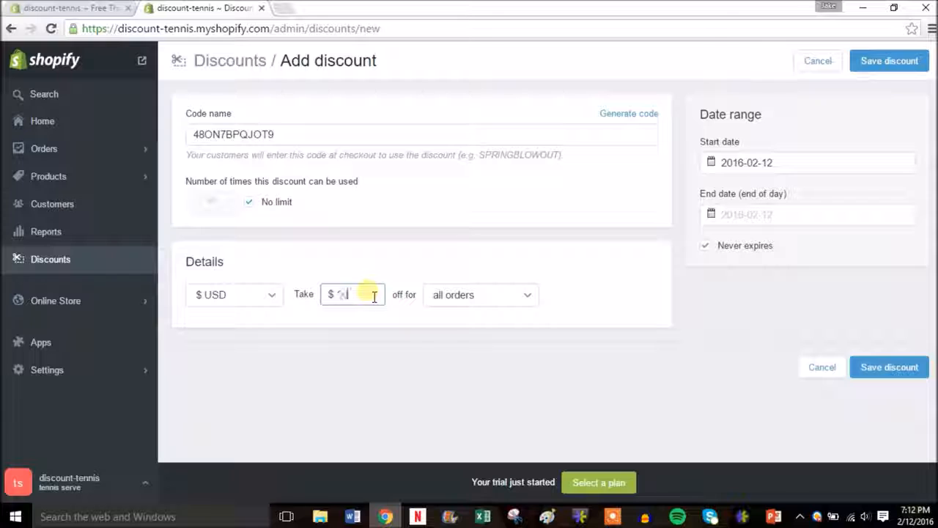
pyautogui.click(508, 296)
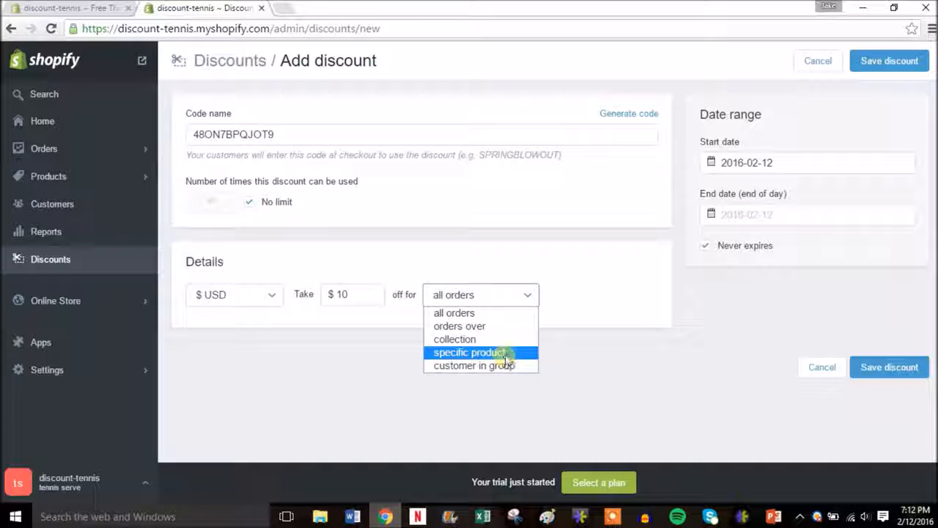
pyautogui.click(562, 286)
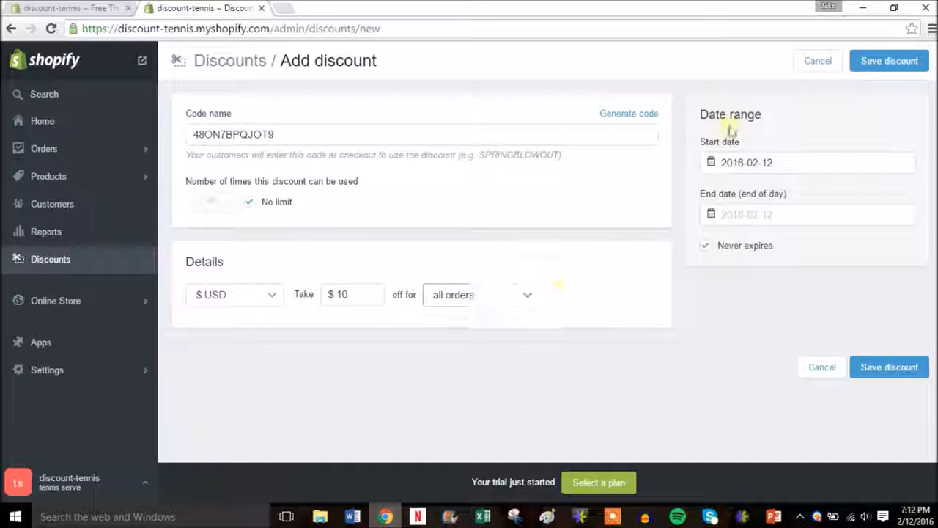
pyautogui.click(885, 61)
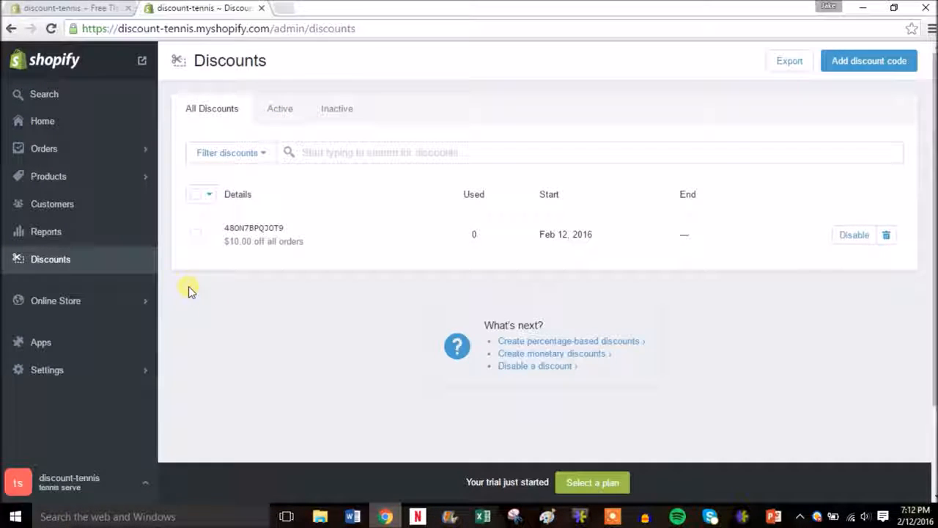
# Return to the Shopify admin Home page and scroll through it
pyautogui.click(86, 122)
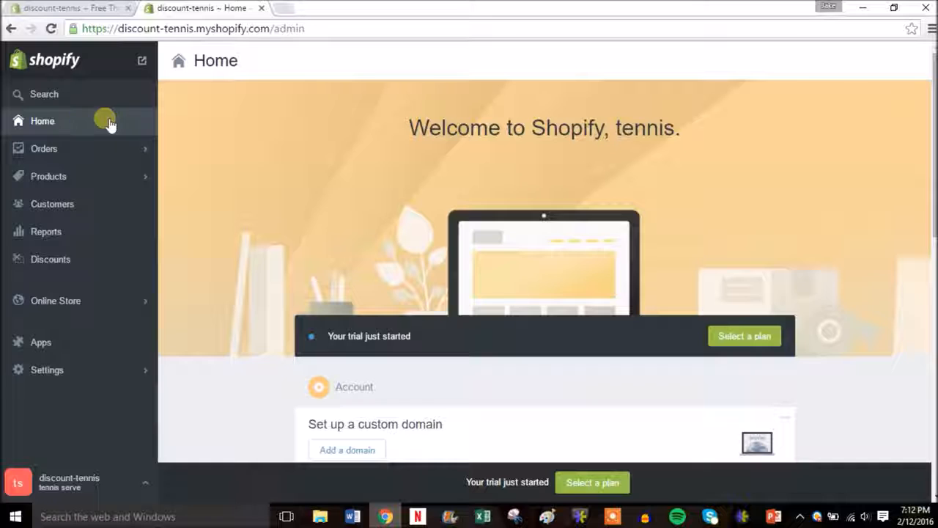
pyautogui.scroll(-3, 931, 229)
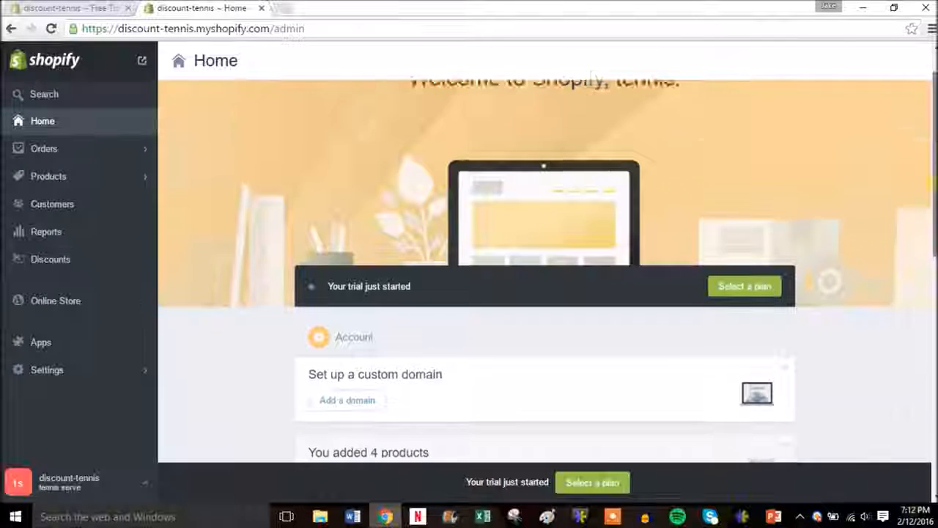
pyautogui.moveTo(931, 225); pyautogui.dragTo(930, 230)
pyautogui.moveTo(933, 180); pyautogui.dragTo(933, 93)
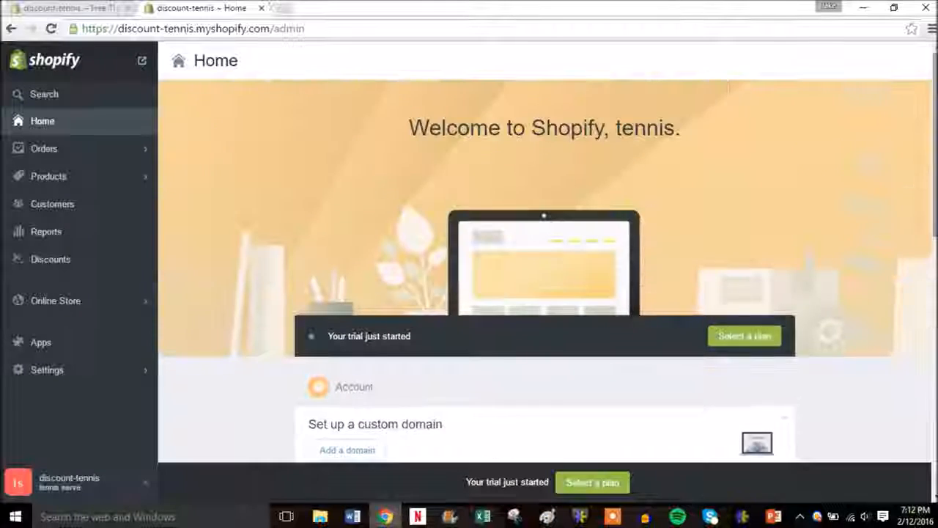
# Open the discount-tennis storefront in a new browser tab and switch to it
pyautogui.rightClick(146, 71)
pyautogui.click(168, 73)
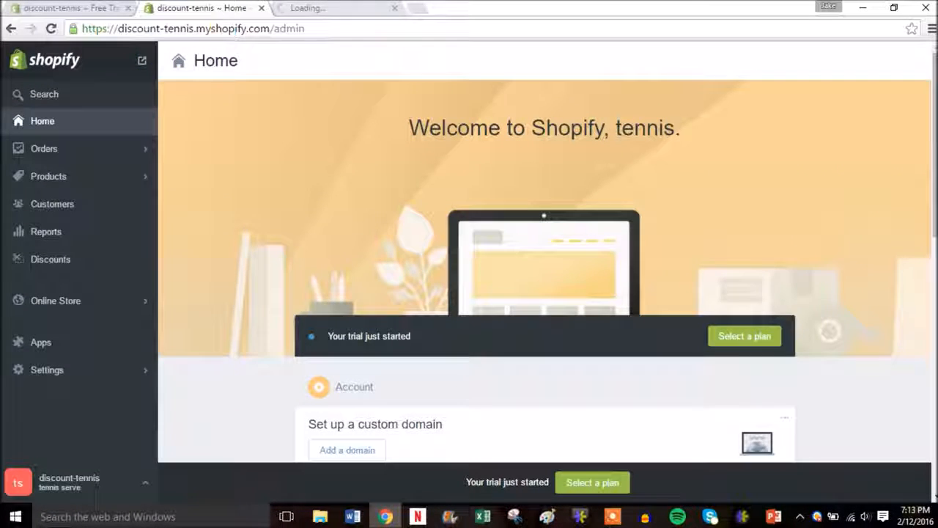
pyautogui.click(306, 8)
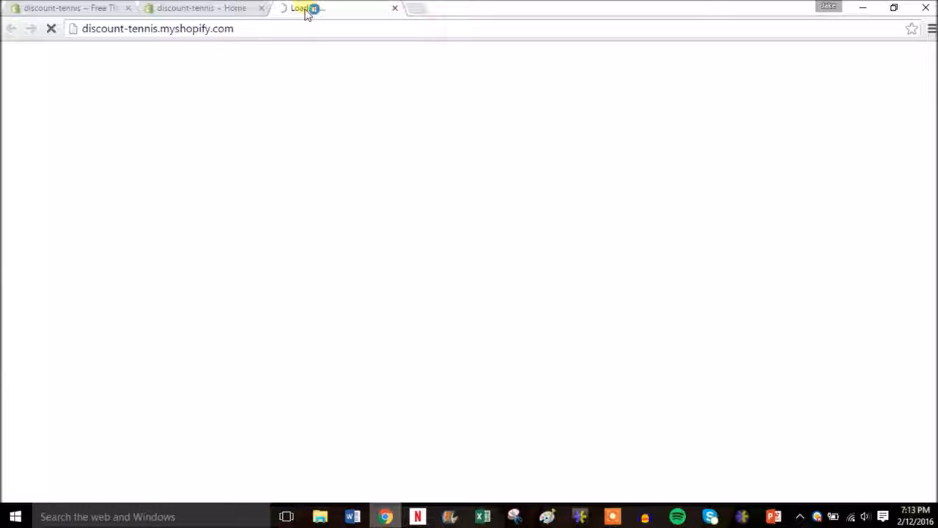